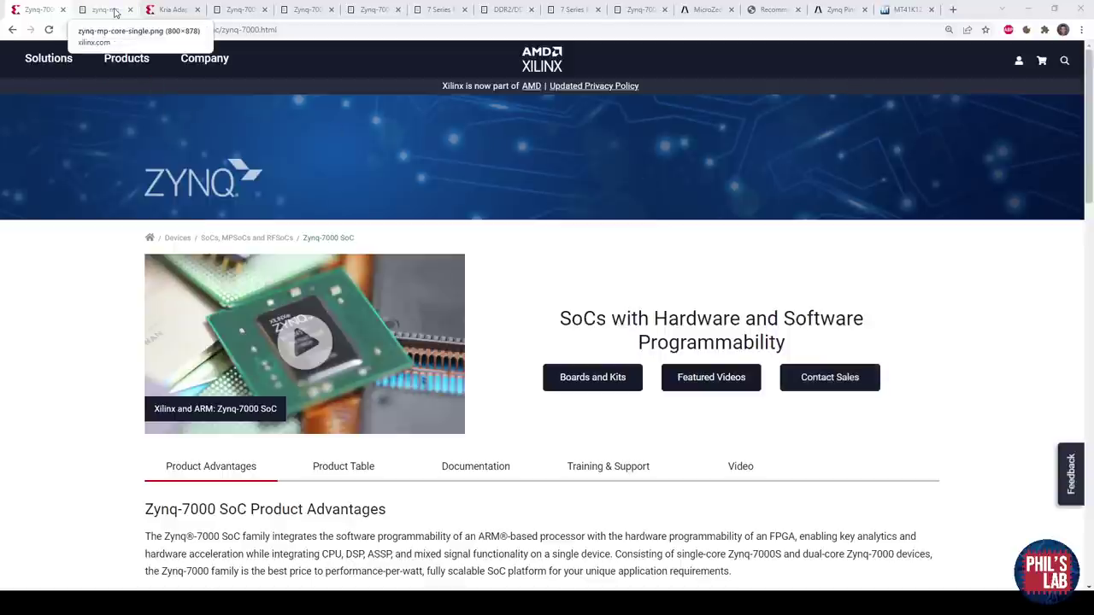
# Step: View the Zynq core block diagram image, zynq-mp-core-single.png
pyautogui.click(115, 12)
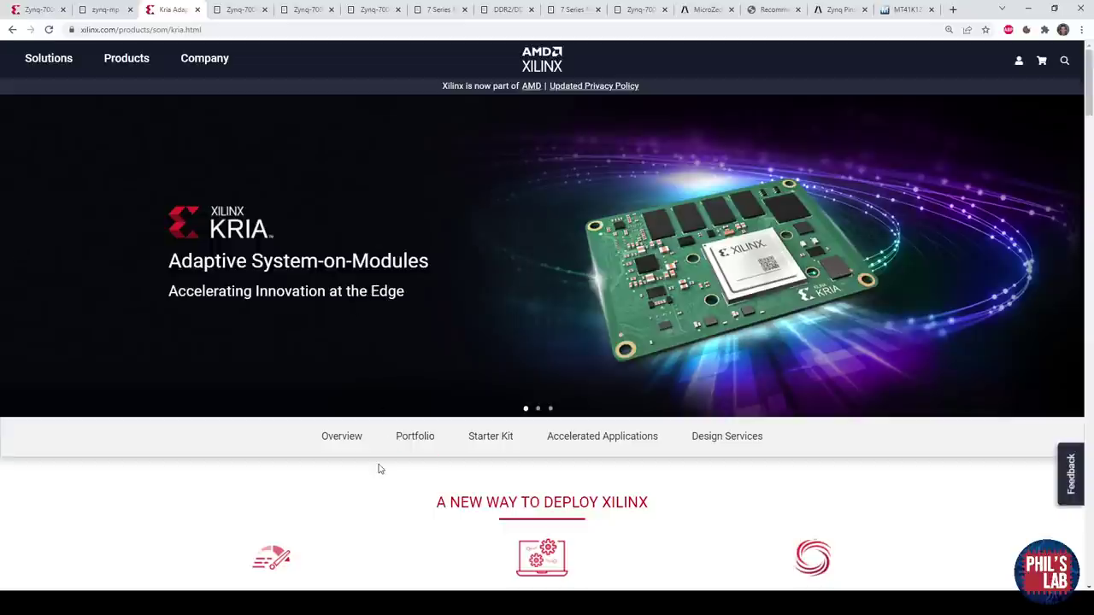
# Step: Flip through the pinout, UG586, PCB, DDR3, XADC and software guides to the MiniZed guide
pyautogui.hotkey('ctrl', 'Tab')
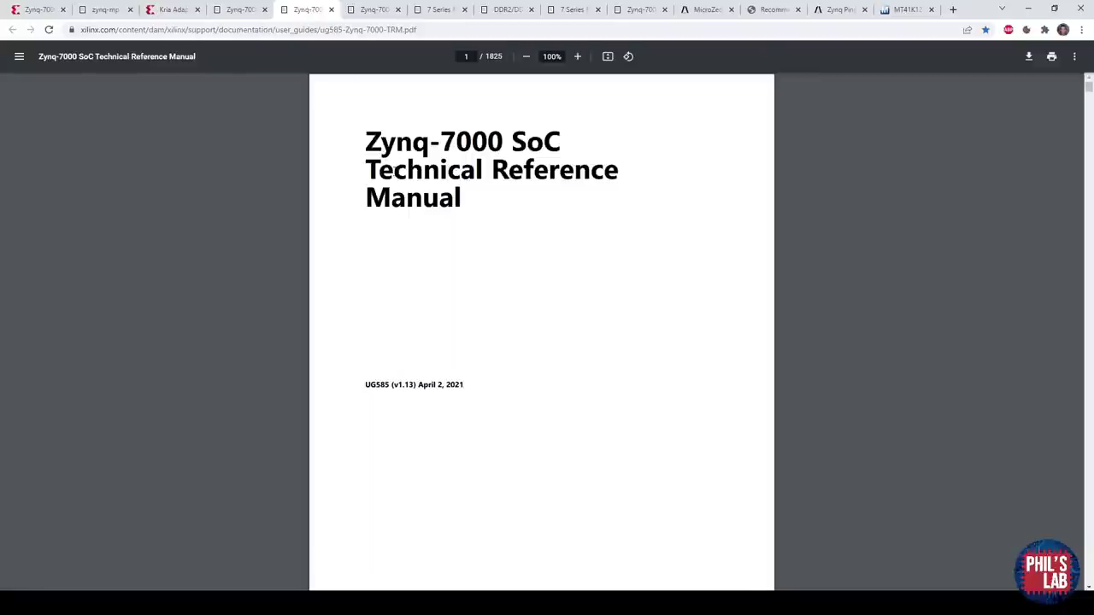
pyautogui.click(376, 12)
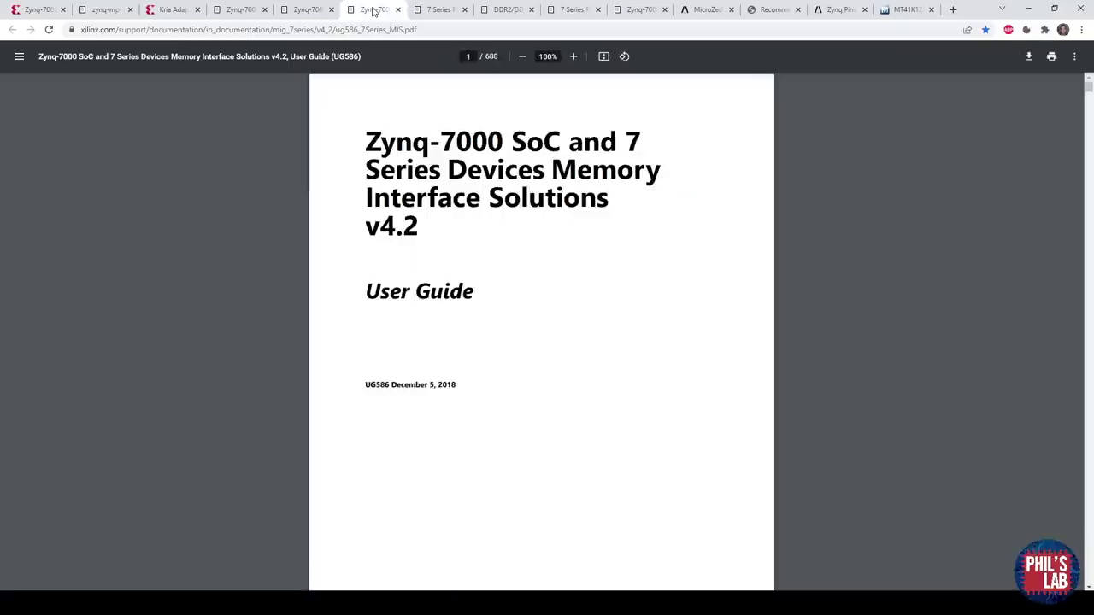
pyautogui.click(452, 9)
pyautogui.click(510, 9)
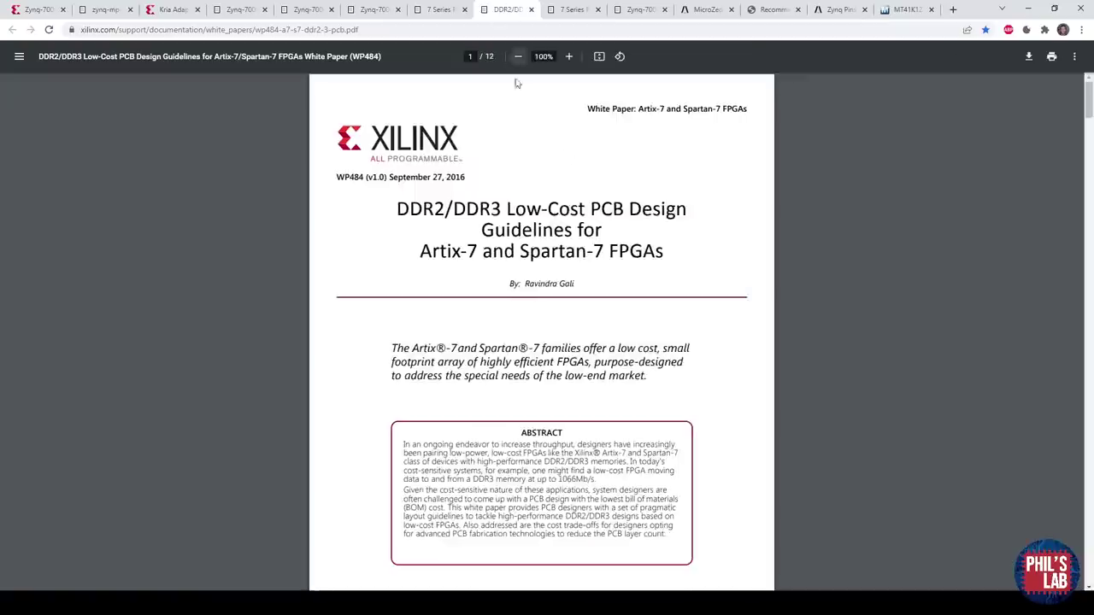
pyautogui.click(573, 9)
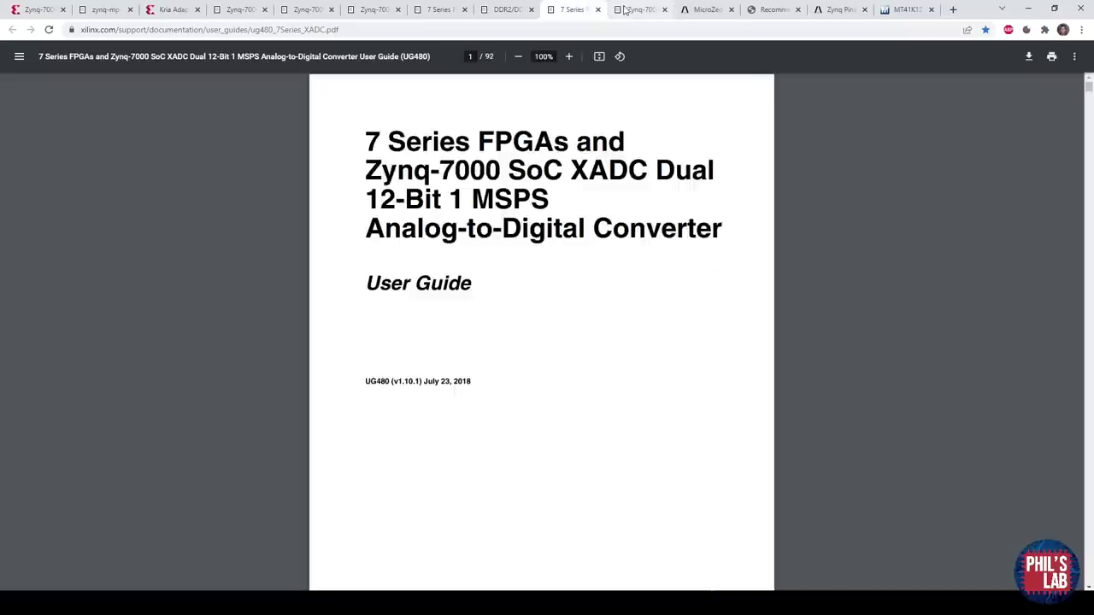
pyautogui.click(625, 9)
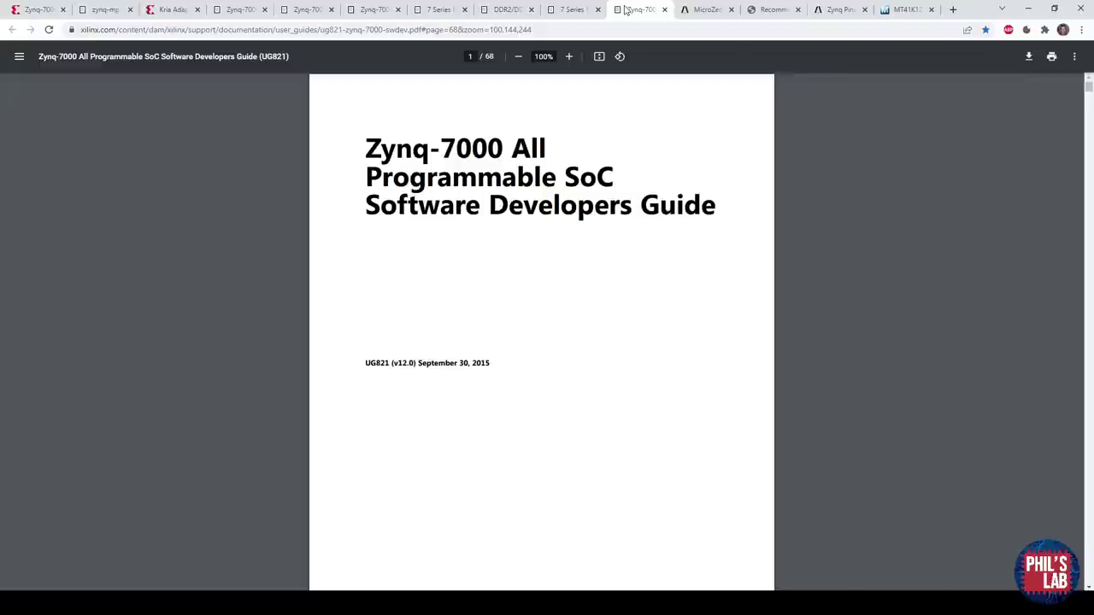
pyautogui.click(678, 15)
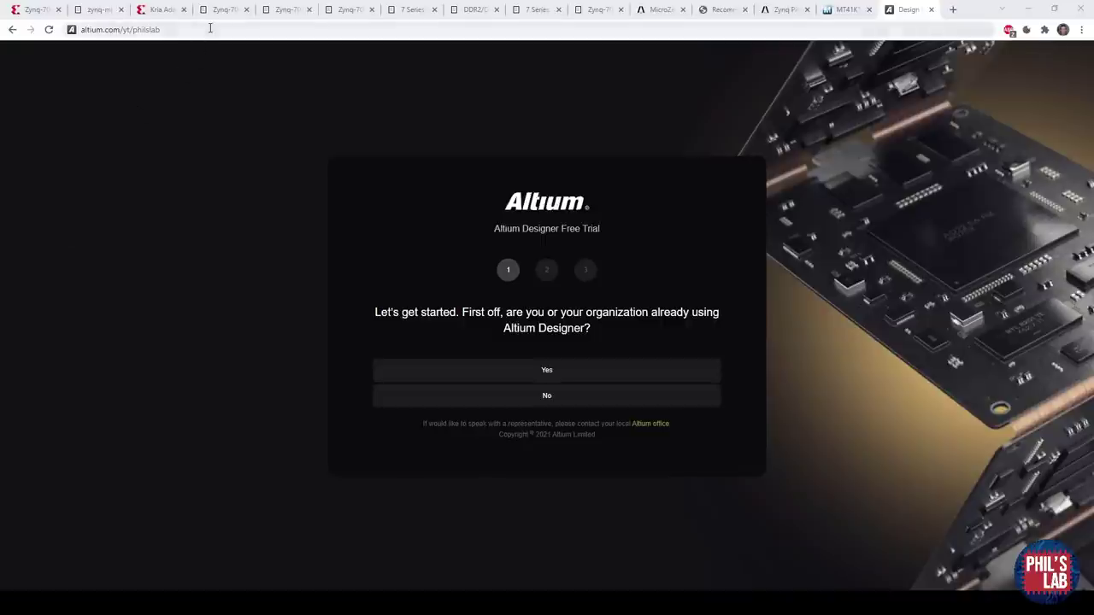
# Step: Select the free trial page's web address, altium.com/yt/philslab
pyautogui.click(172, 29)
# Step: Highlight the free trial page's full web address, then deselect it on the page
pyautogui.moveTo(172, 28); pyautogui.dragTo(76, 29)
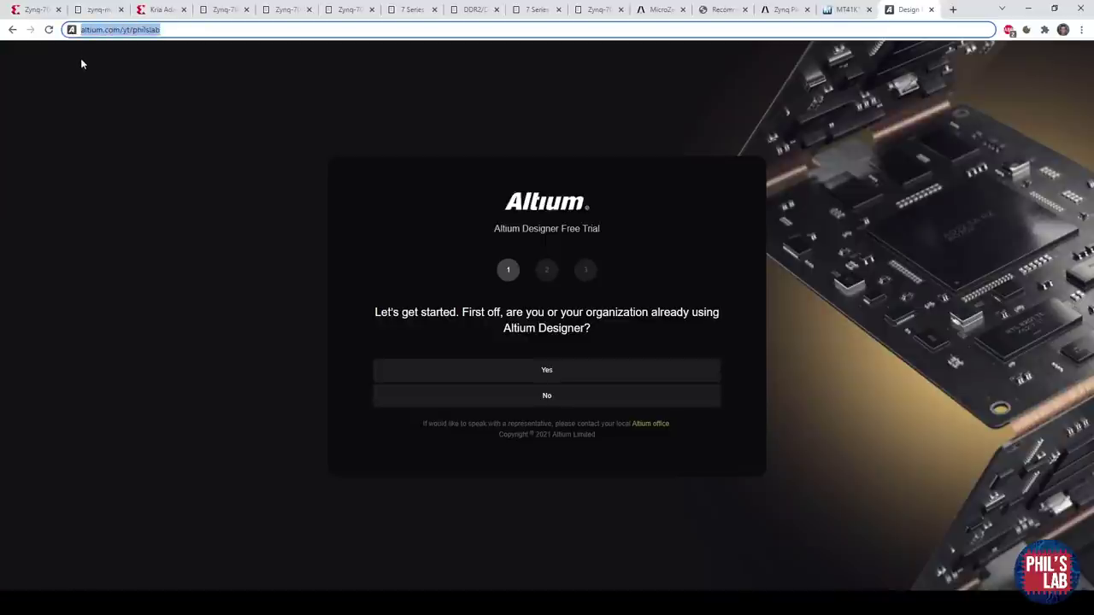
pyautogui.click(257, 142)
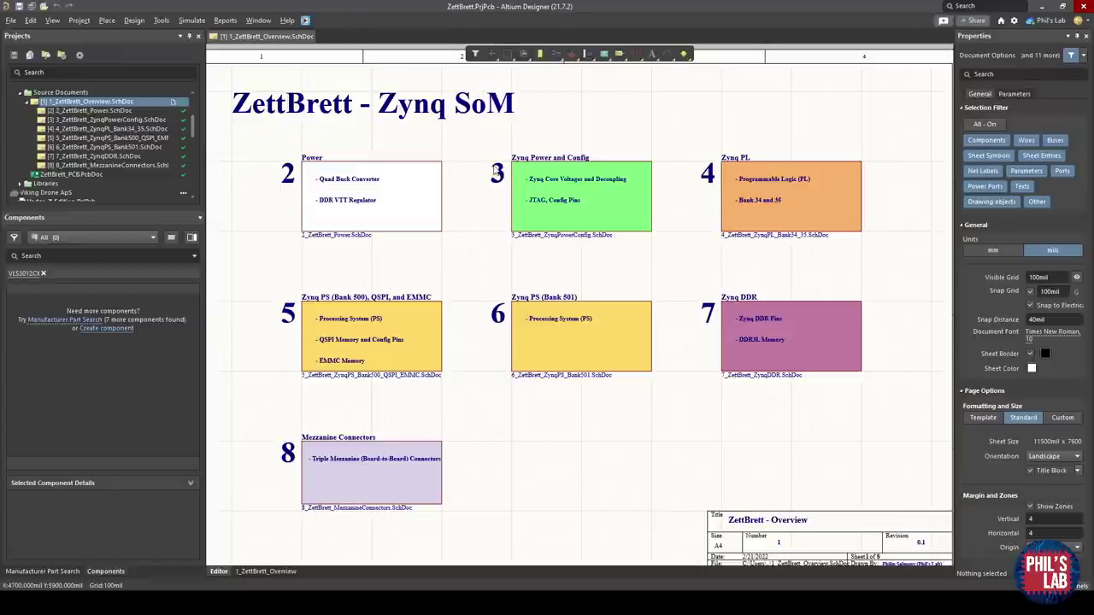
# Step: Fit the entire ZettBrett overview sheet in view with Ctrl+PgDn
pyautogui.hotkey('ctrl', 'pagedown')
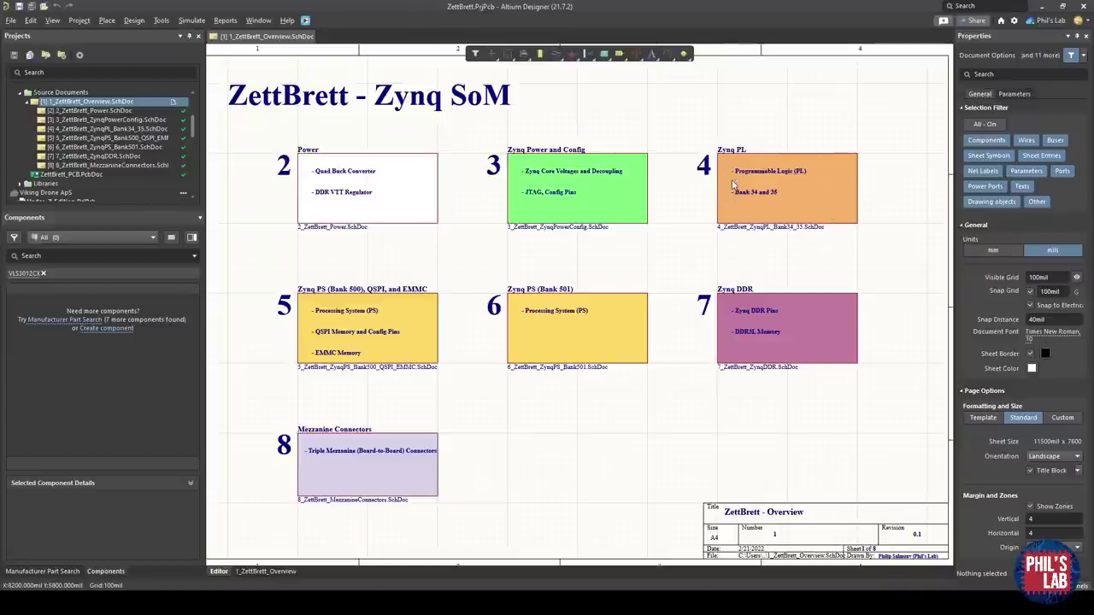
# Step: Zoom and pan across the overview's sheet blocks, ending near blocks 5, 6 and 8
pyautogui.keyDown('ctrl'); pyautogui.scroll(3, 309, 344); pyautogui.keyUp('ctrl')
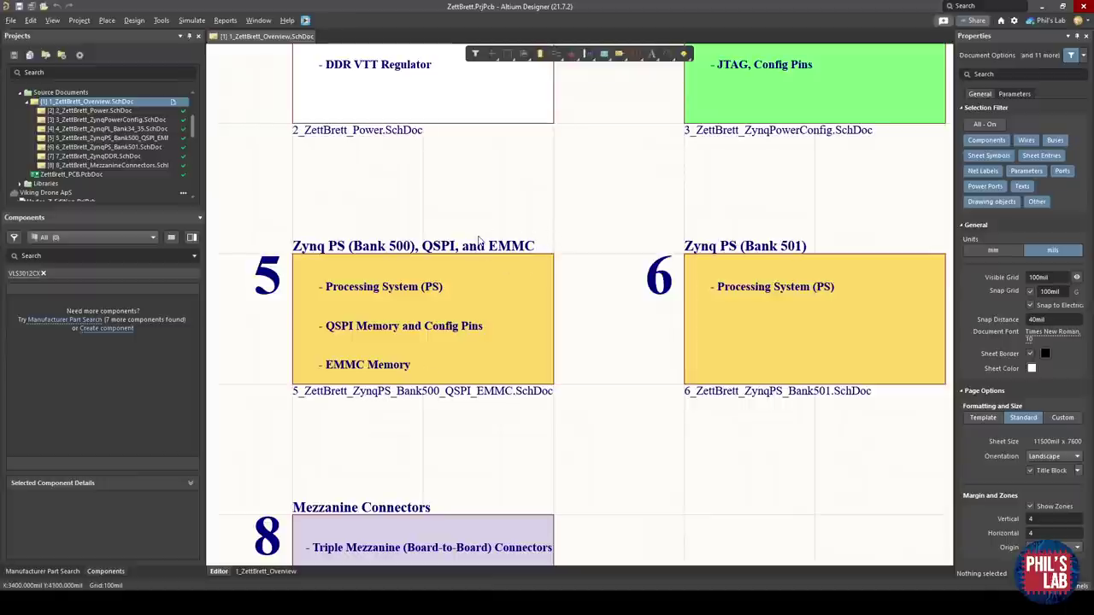
pyautogui.keyDown('shift'); pyautogui.hscroll(3, 791, 313); pyautogui.keyUp('shift')
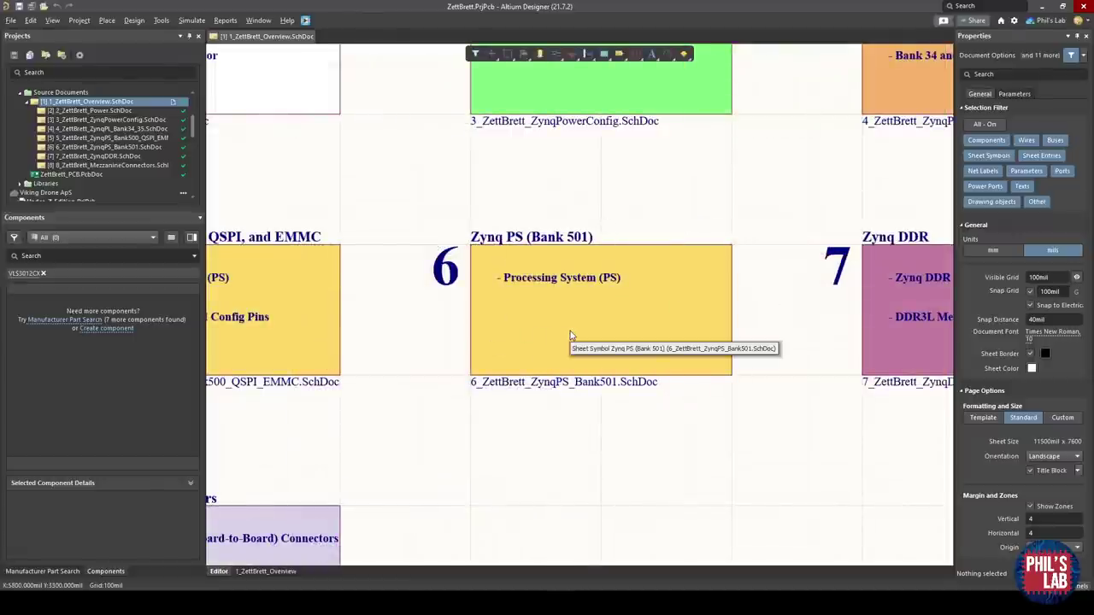
pyautogui.keyDown('shift'); pyautogui.hscroll(5, 771, 317); pyautogui.keyUp('shift')
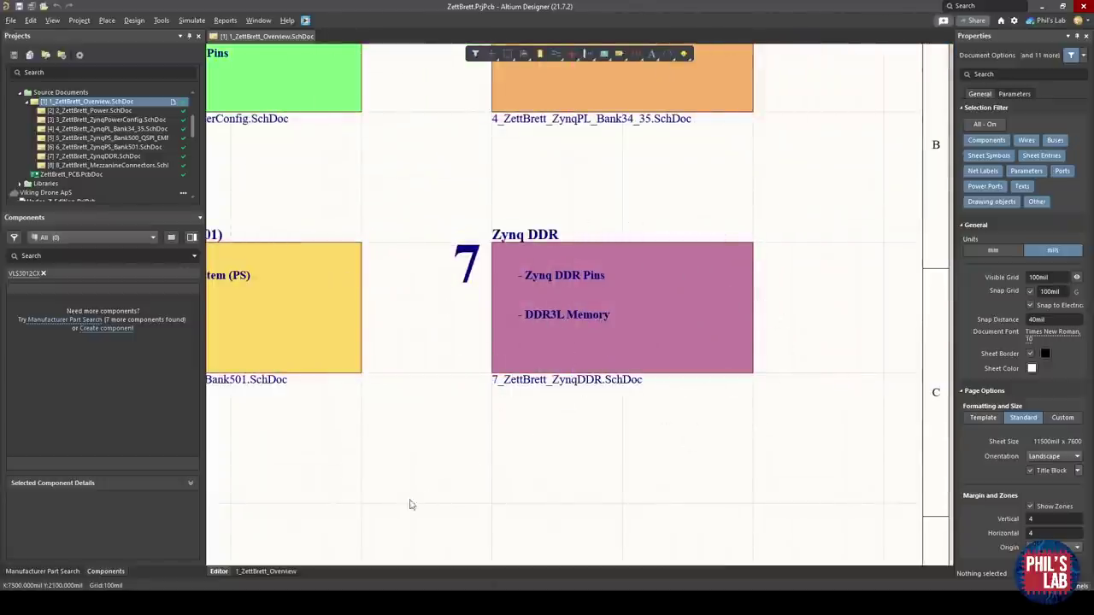
pyautogui.moveTo(317, 513); pyautogui.dragTo(721, 367, button='right')
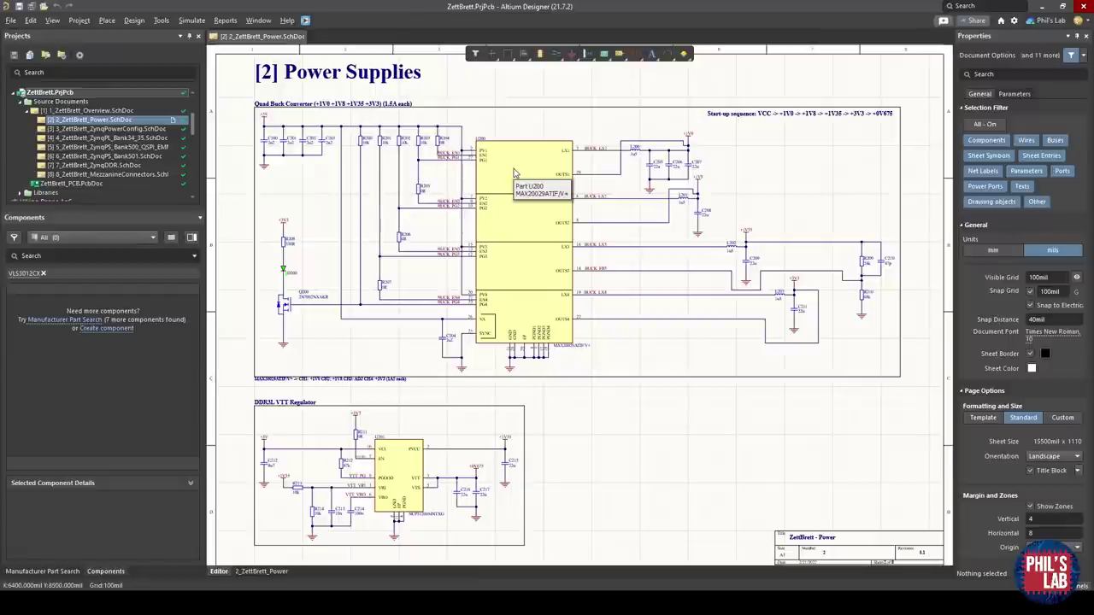
pyautogui.keyDown('ctrl'); pyautogui.scroll(2, 514, 174); pyautogui.keyUp('ctrl')
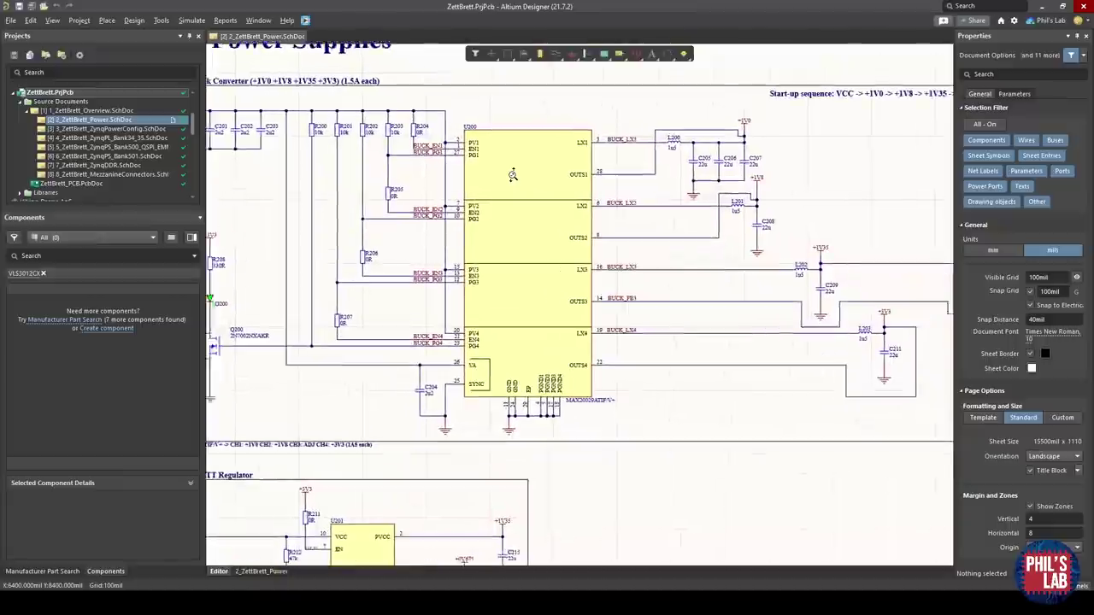
pyautogui.moveTo(515, 174); pyautogui.dragTo(569, 226, button='right')
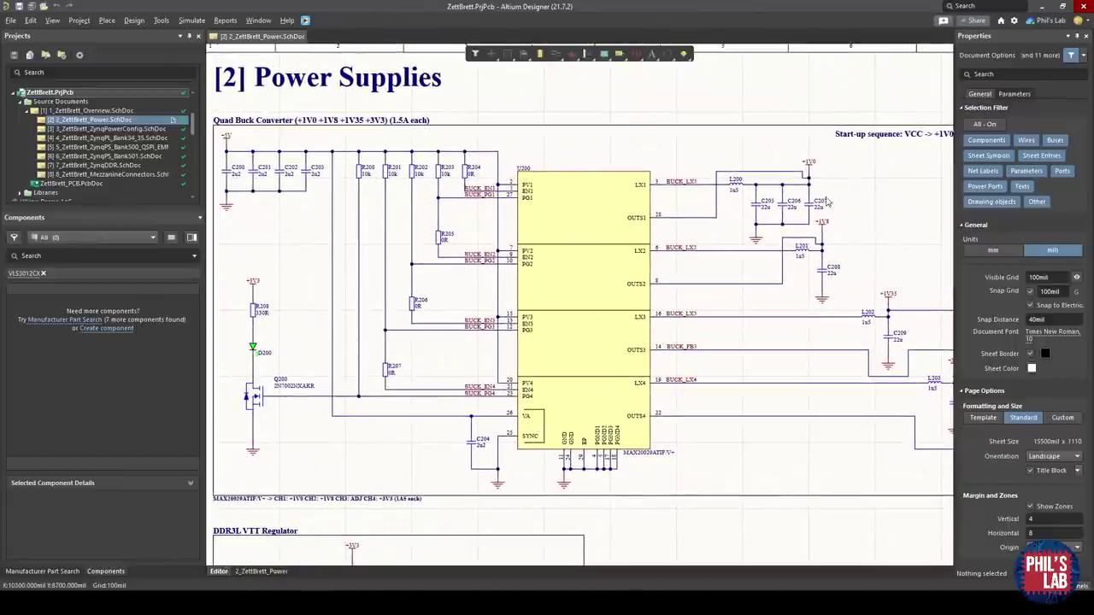
pyautogui.moveTo(858, 227); pyautogui.dragTo(832, 213, button='right')
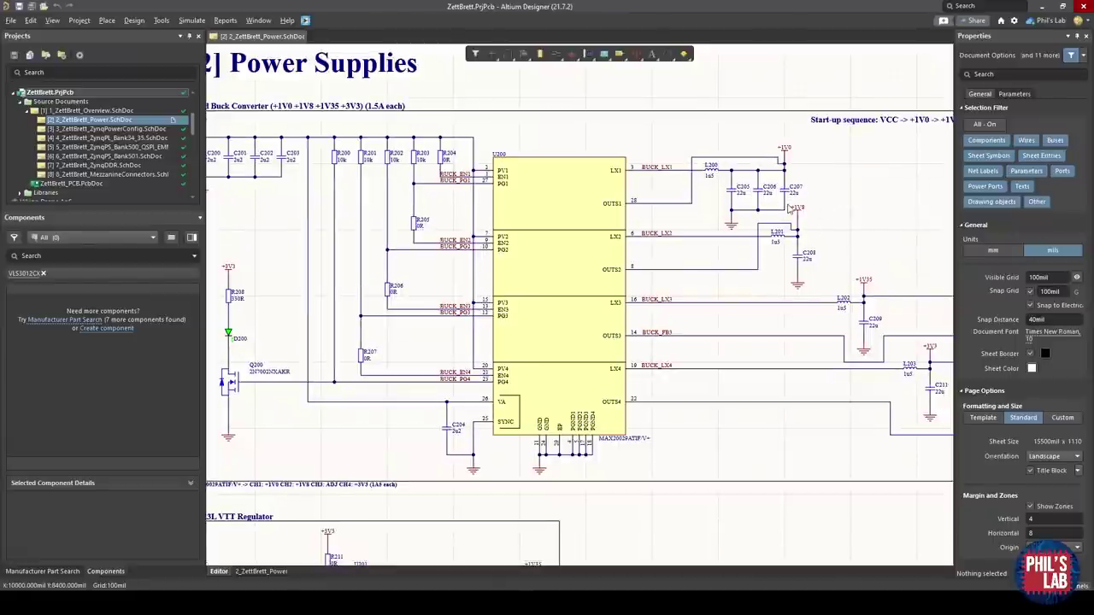
pyautogui.moveTo(888, 261); pyautogui.dragTo(739, 196, button='right')
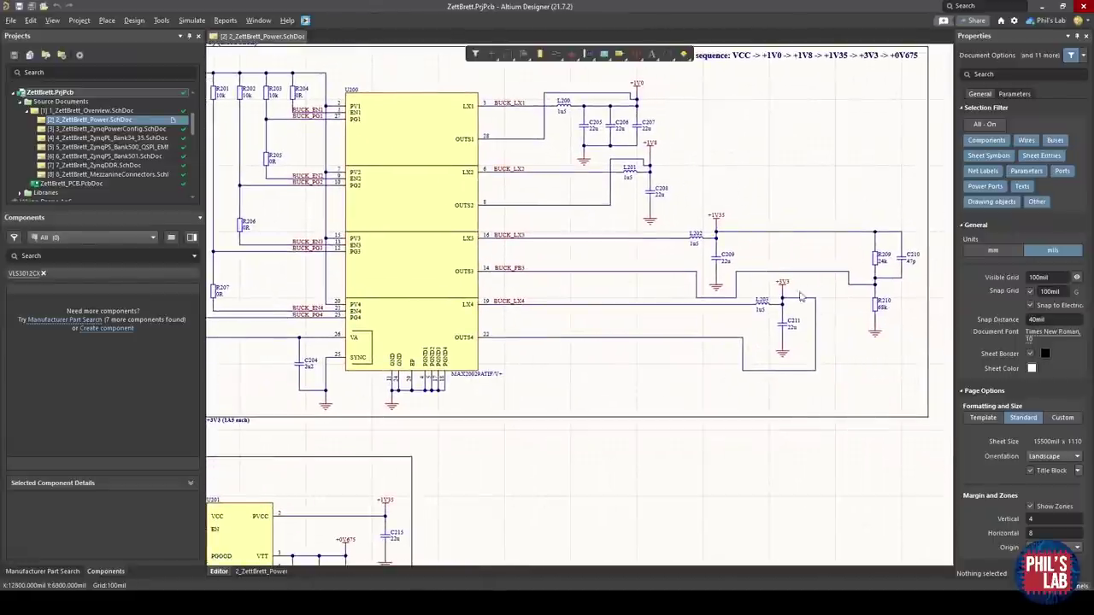
pyautogui.keyDown('ctrl'); pyautogui.scroll(3, 718, 261); pyautogui.keyUp('ctrl')
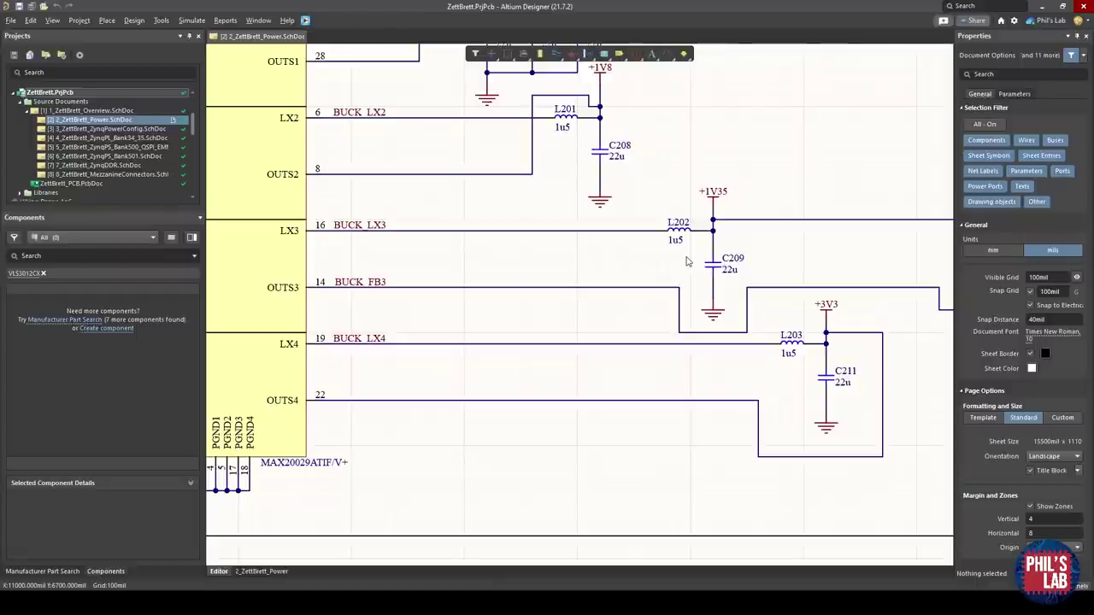
pyautogui.keyDown('ctrl'); pyautogui.scroll(-5, 677, 243); pyautogui.keyUp('ctrl')
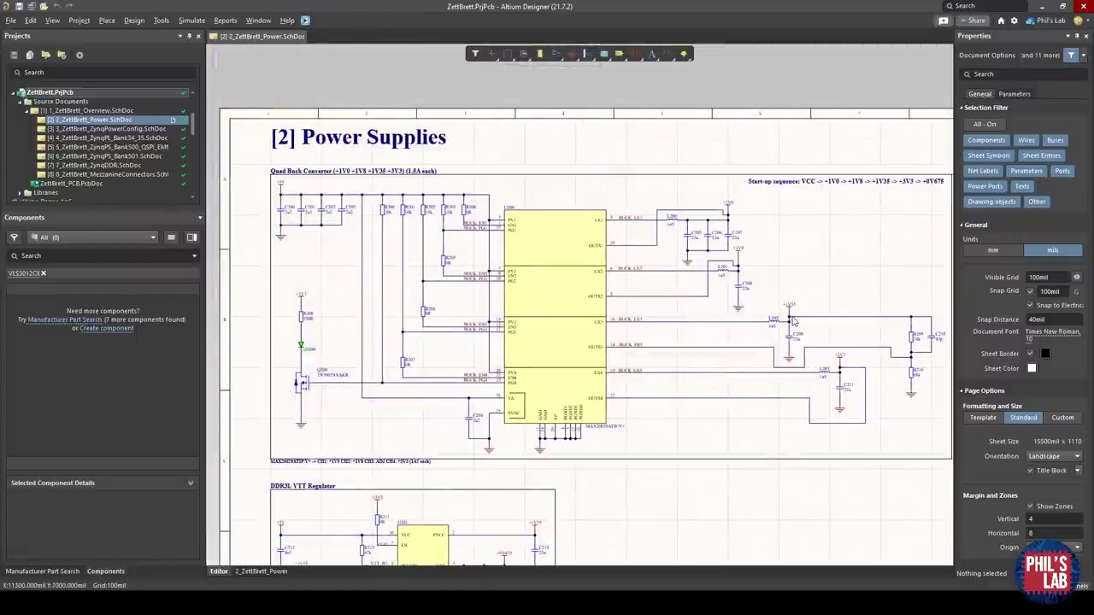
pyautogui.keyDown('ctrl'); pyautogui.scroll(4, 276, 466); pyautogui.keyUp('ctrl')
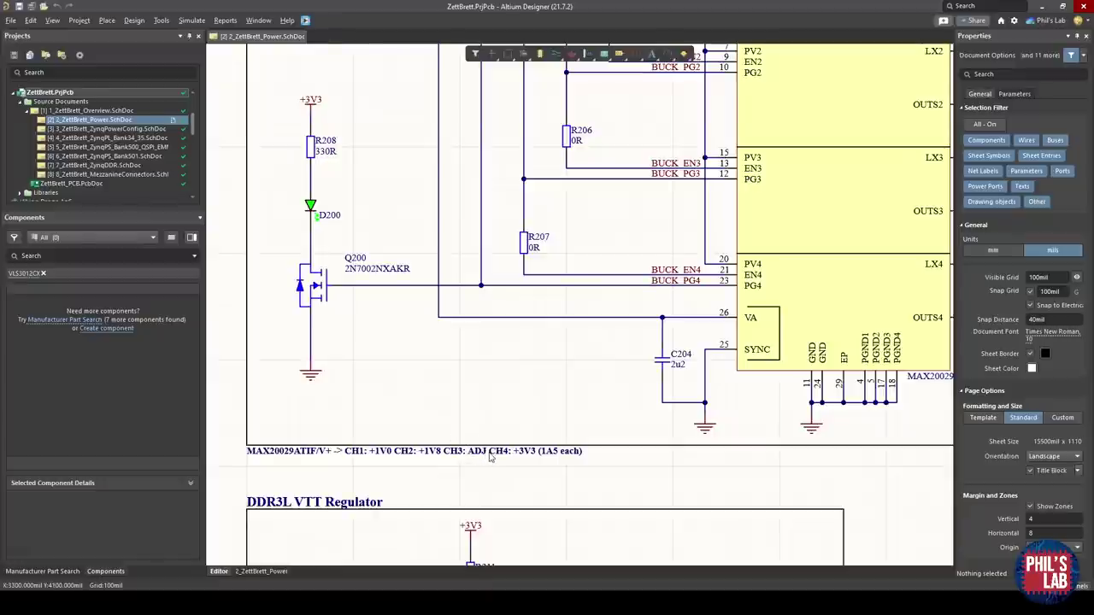
pyautogui.keyDown('ctrl'); pyautogui.scroll(-4, 490, 458); pyautogui.keyUp('ctrl')
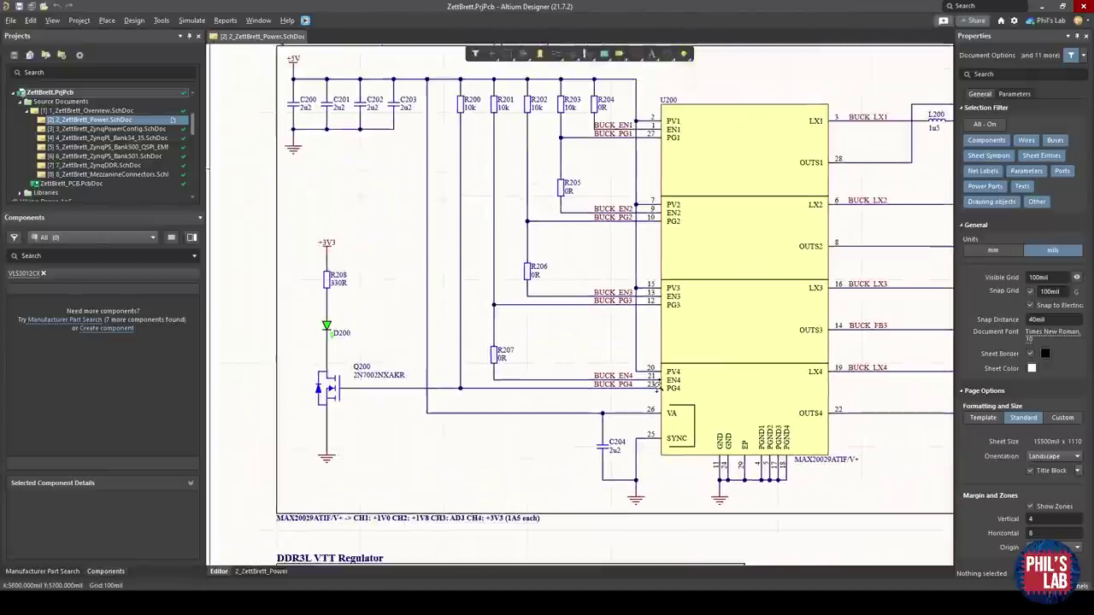
pyautogui.moveTo(657, 448); pyautogui.dragTo(634, 372, button='right')
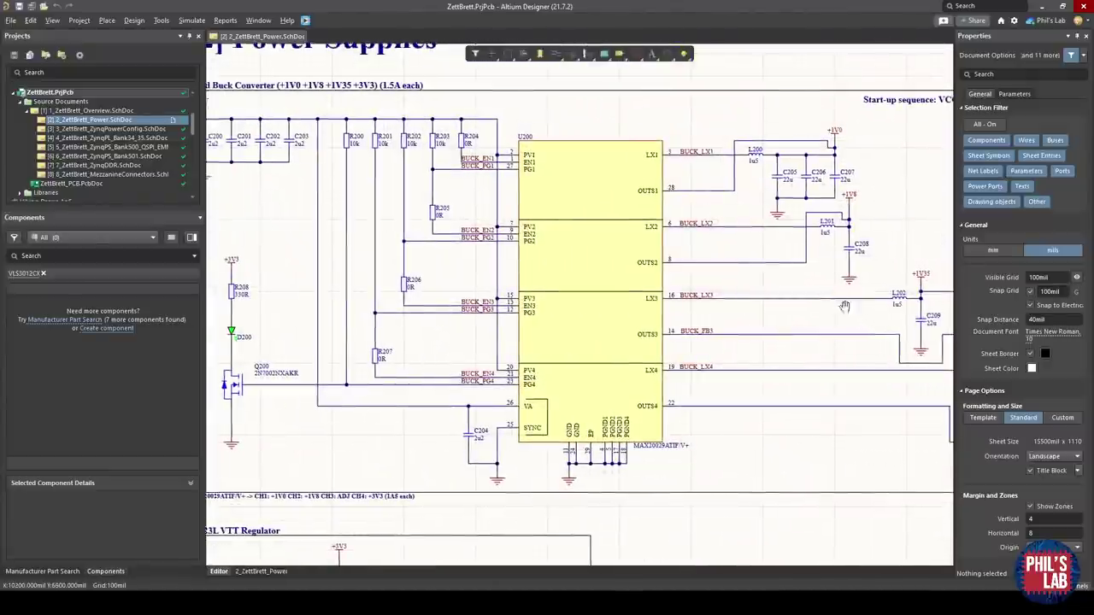
pyautogui.moveTo(717, 186); pyautogui.dragTo(700, 179, button='right')
pyautogui.moveTo(739, 301); pyautogui.dragTo(648, 277, button='right')
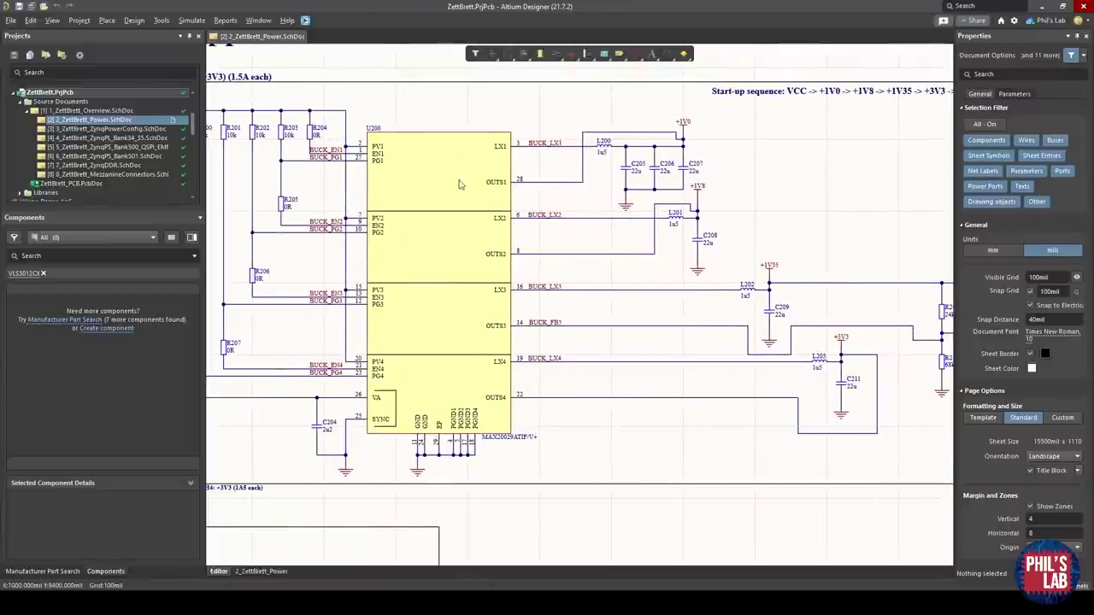
pyautogui.keyDown('shift'); pyautogui.hscroll(-3, 462, 186); pyautogui.keyUp('shift')
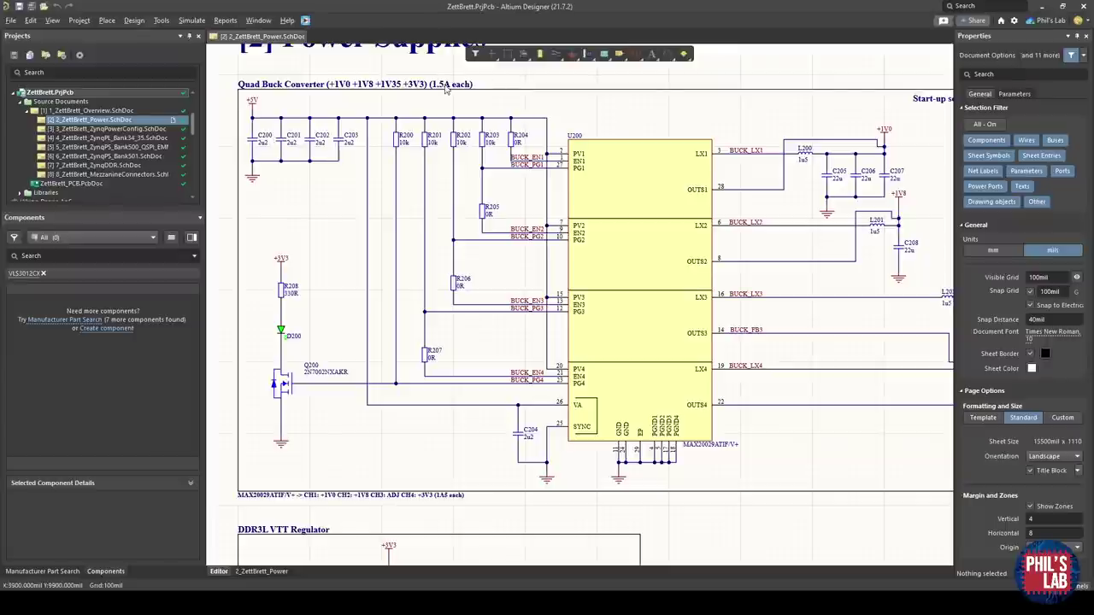
pyautogui.moveTo(752, 212); pyautogui.dragTo(716, 203, button='right')
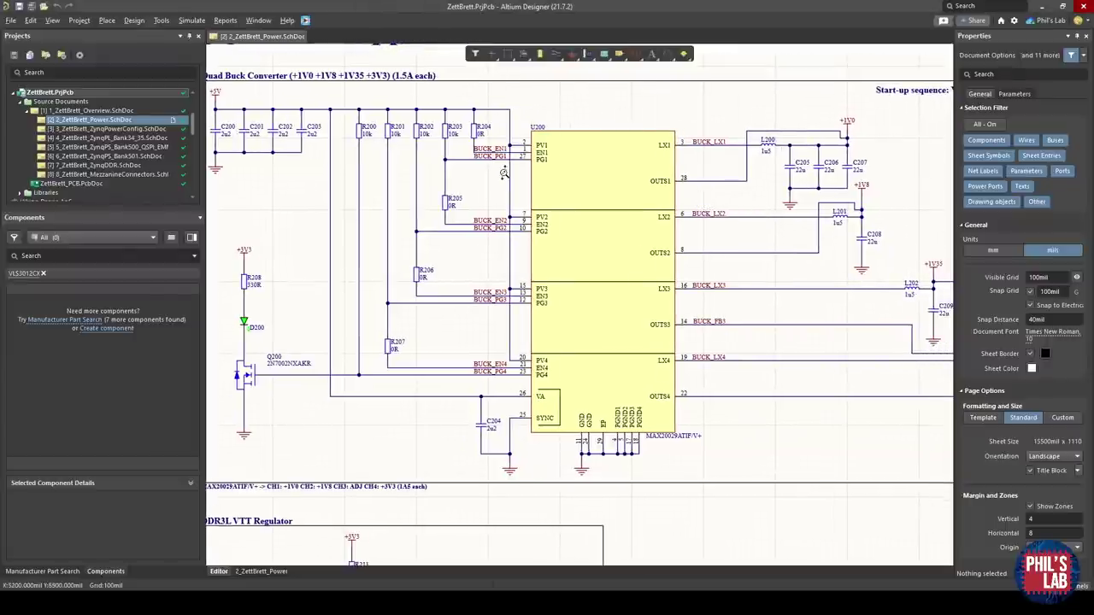
pyautogui.keyDown('ctrl'); pyautogui.scroll(2, 506, 181); pyautogui.keyUp('ctrl')
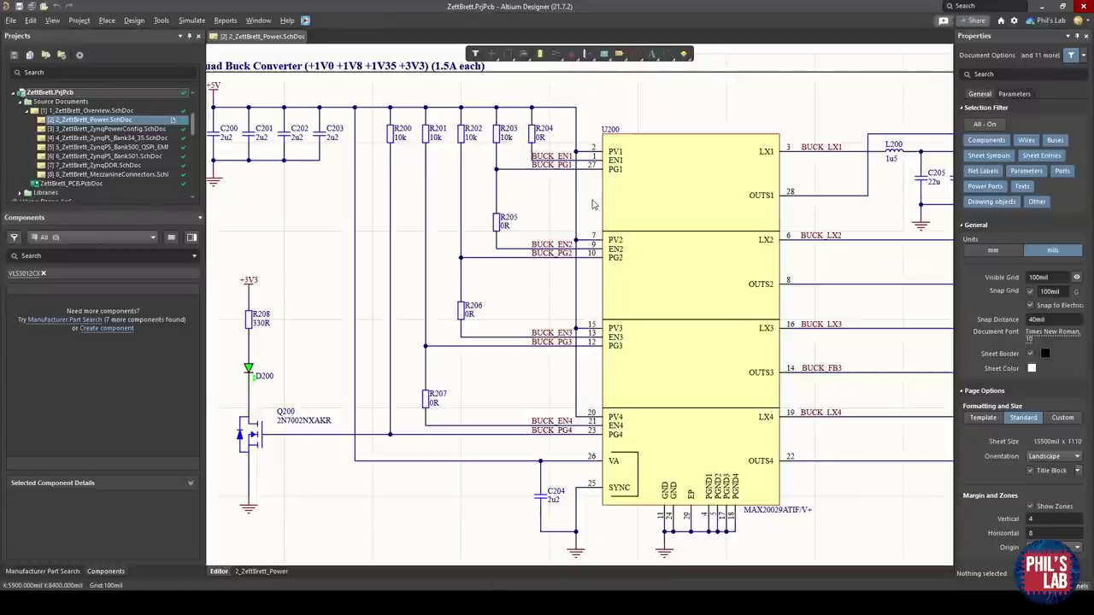
pyautogui.keyDown('ctrl'); pyautogui.scroll(-2, 592, 204); pyautogui.keyUp('ctrl')
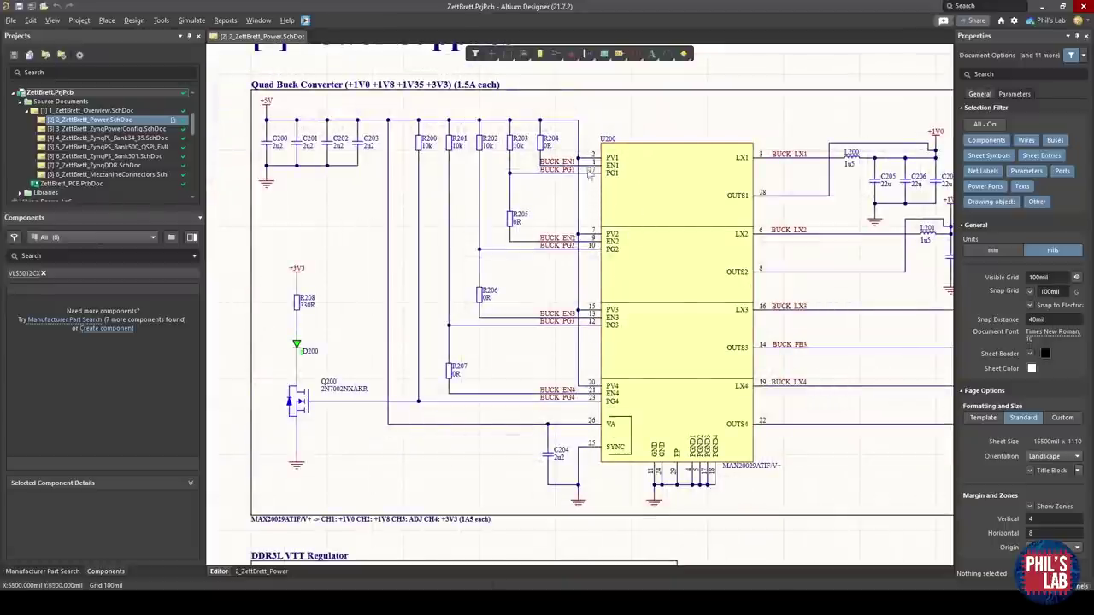
pyautogui.moveTo(580, 196); pyautogui.dragTo(421, 218, button='right')
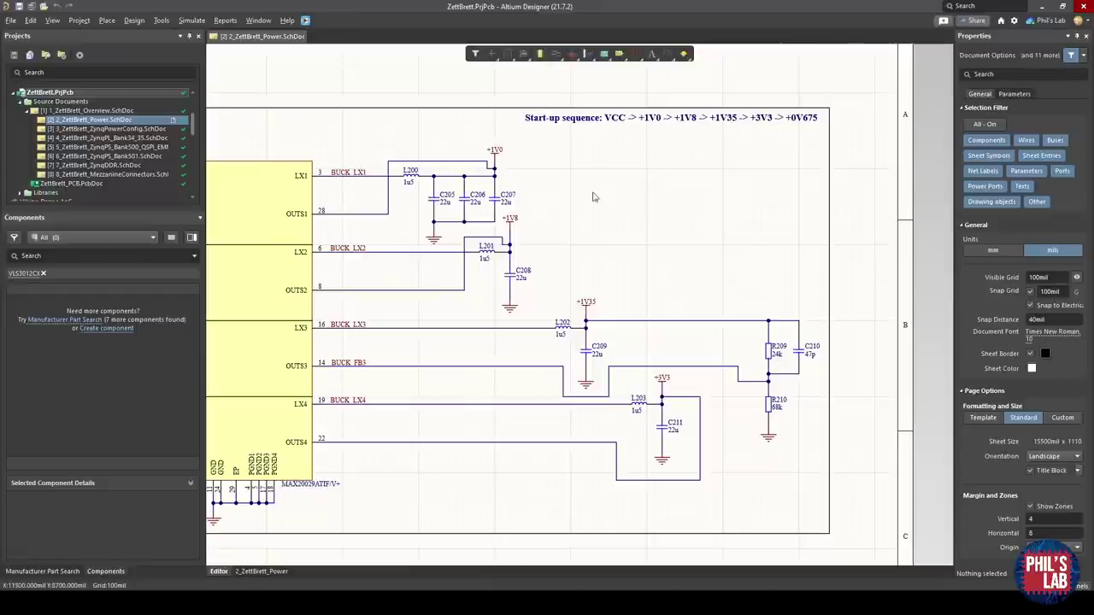
pyautogui.keyDown('shift'); pyautogui.hscroll(-4, 456, 232); pyautogui.keyUp('shift')
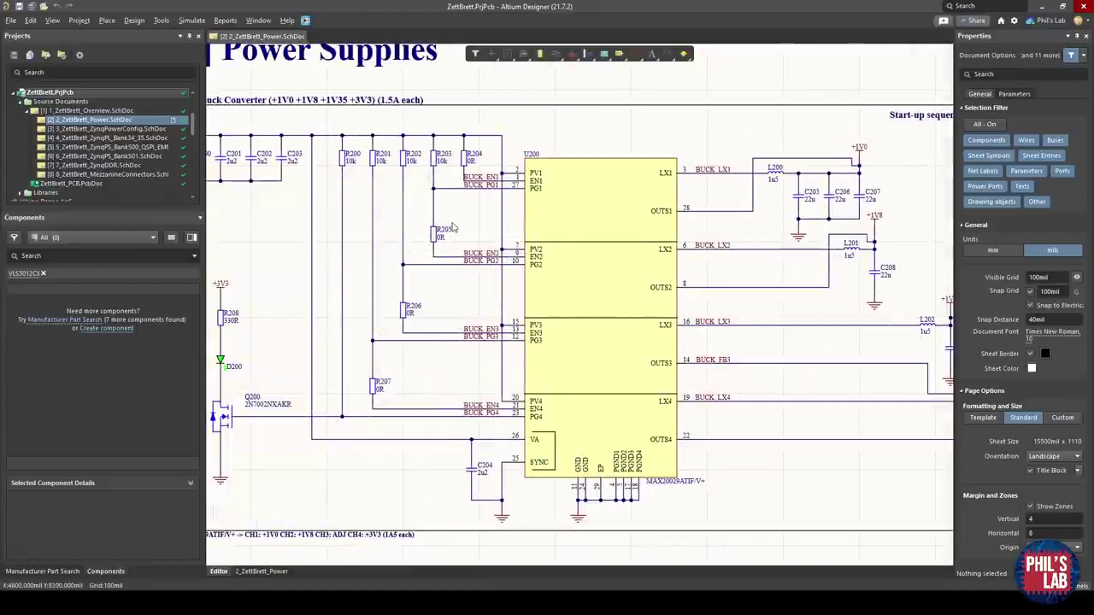
pyautogui.keyDown('ctrl'); pyautogui.scroll(2, 455, 229); pyautogui.keyUp('ctrl')
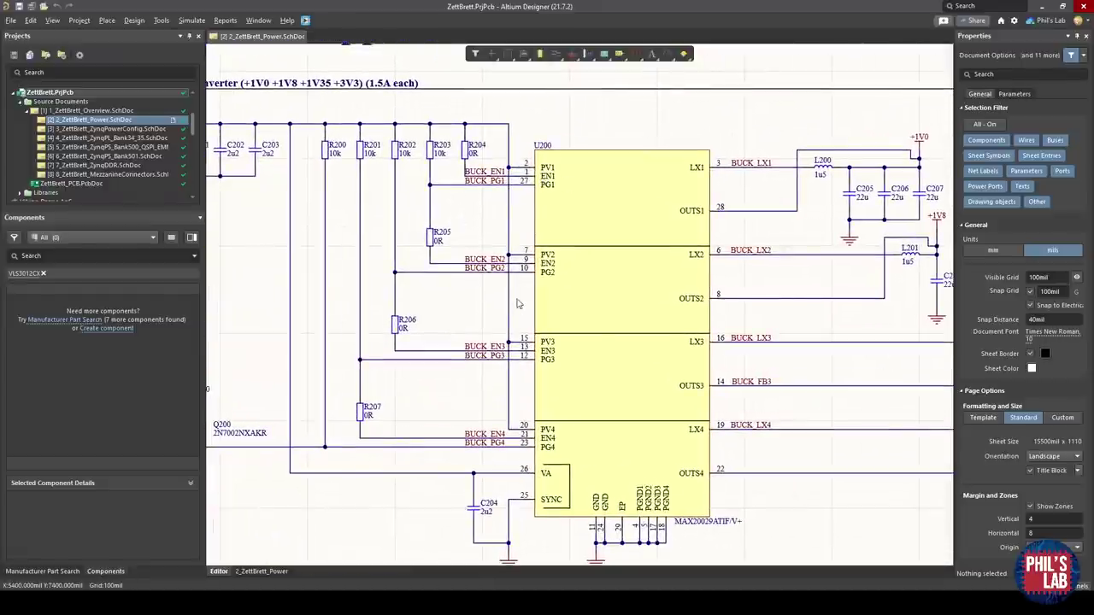
pyautogui.keyDown('shift'); pyautogui.hscroll(-1, 517, 304); pyautogui.keyUp('shift')
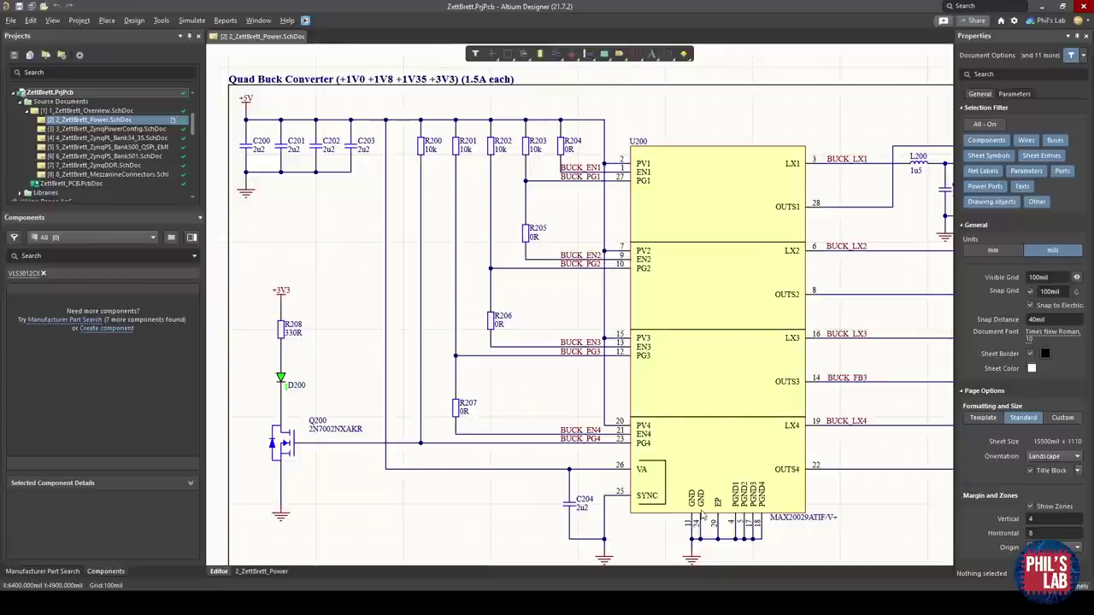
pyautogui.hotkey('ctrl', 'pagedown')
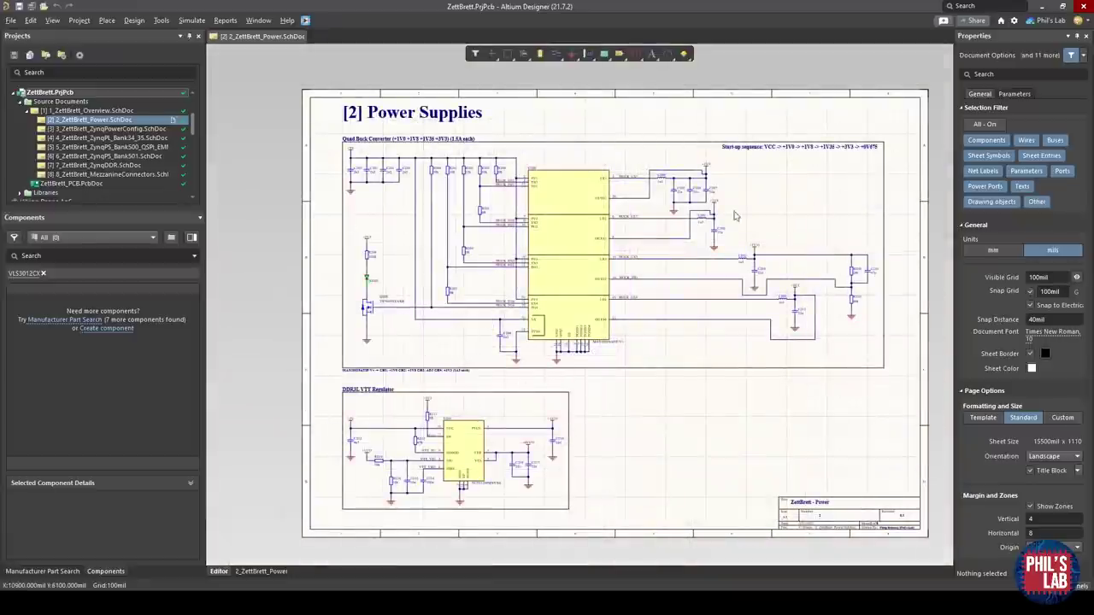
pyautogui.keyDown('ctrl'); pyautogui.scroll(5, 415, 467); pyautogui.keyUp('ctrl')
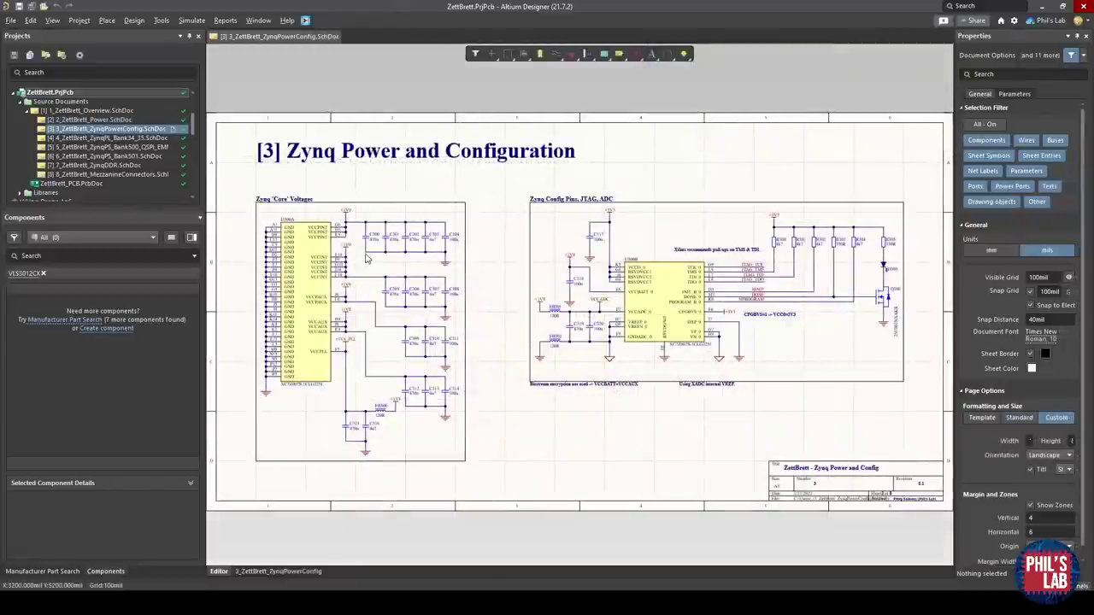
# Step: Zoom into the Zynq core voltage section of the ZynqPowerConfig sheet
pyautogui.keyDown('ctrl'); pyautogui.scroll(3, 350, 272); pyautogui.keyUp('ctrl')
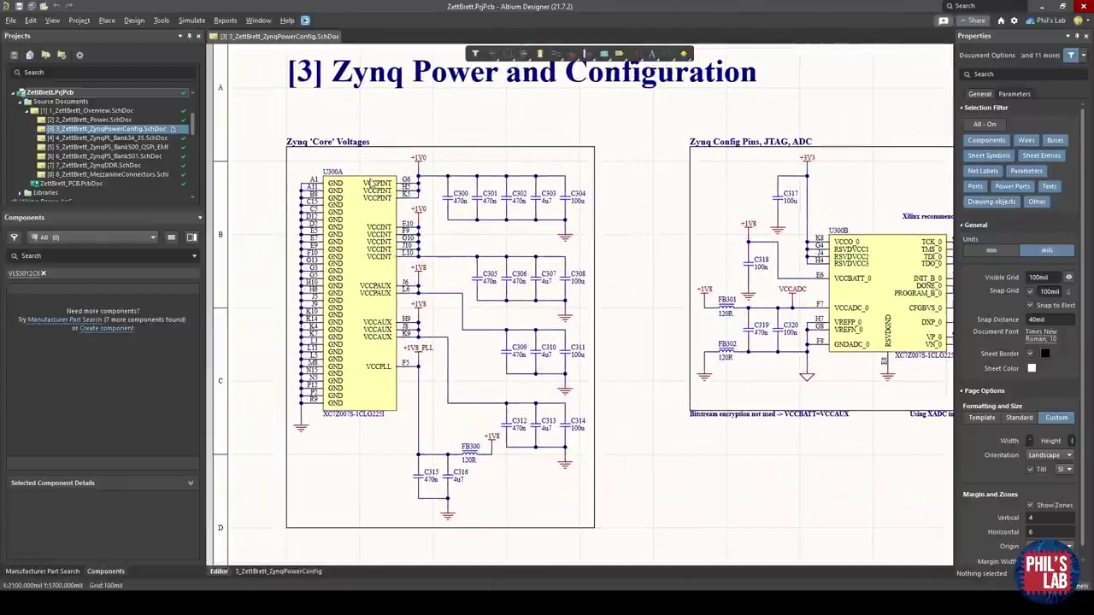
pyautogui.keyDown('ctrl'); pyautogui.scroll(1, 411, 182); pyautogui.keyUp('ctrl')
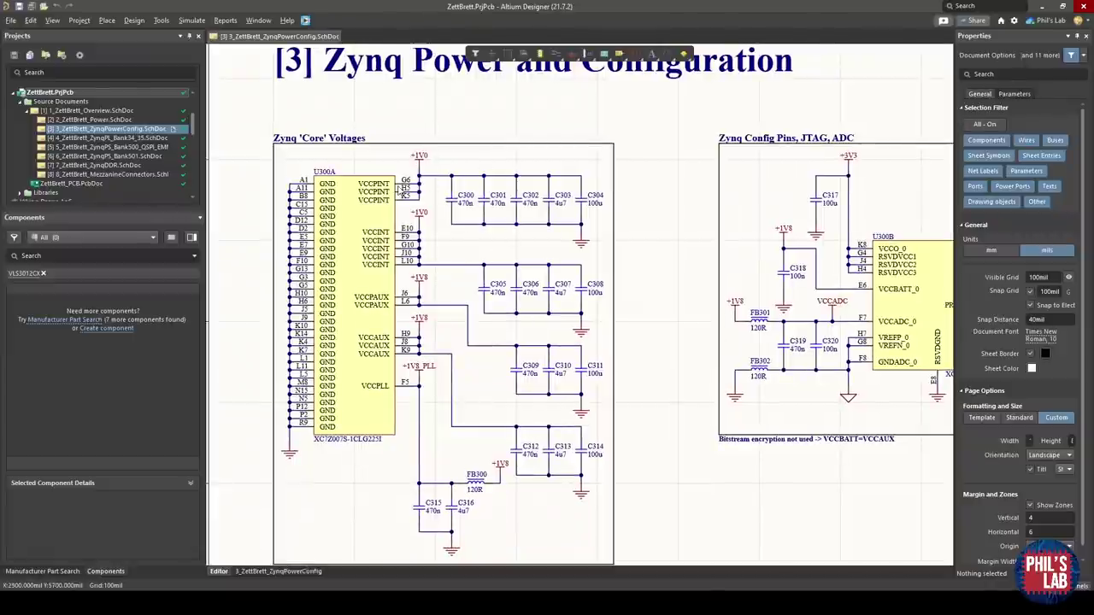
pyautogui.moveTo(442, 259); pyautogui.dragTo(447, 235, button='right')
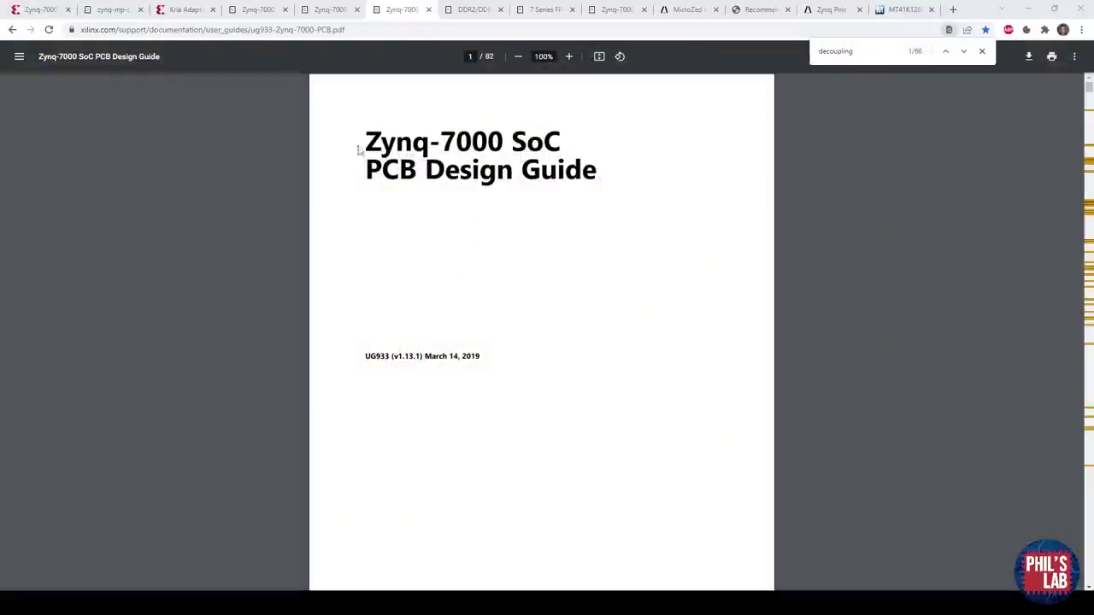
# Step: Find 'decoupling' in UG933 and go to the Recommended PCB Capacitors per Device section
pyautogui.click(886, 51)
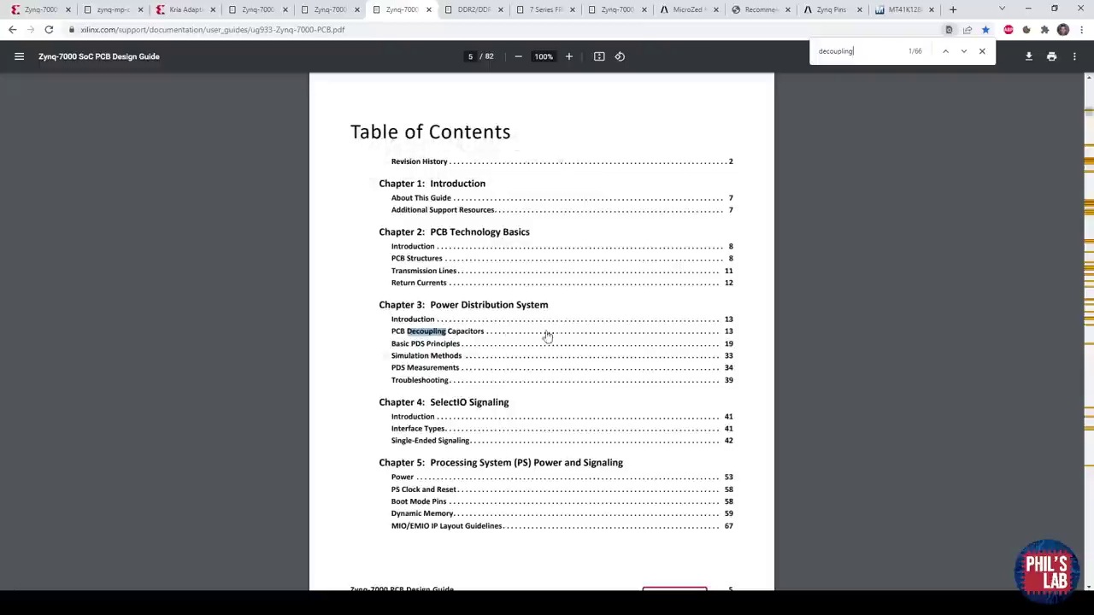
pyautogui.click(441, 333)
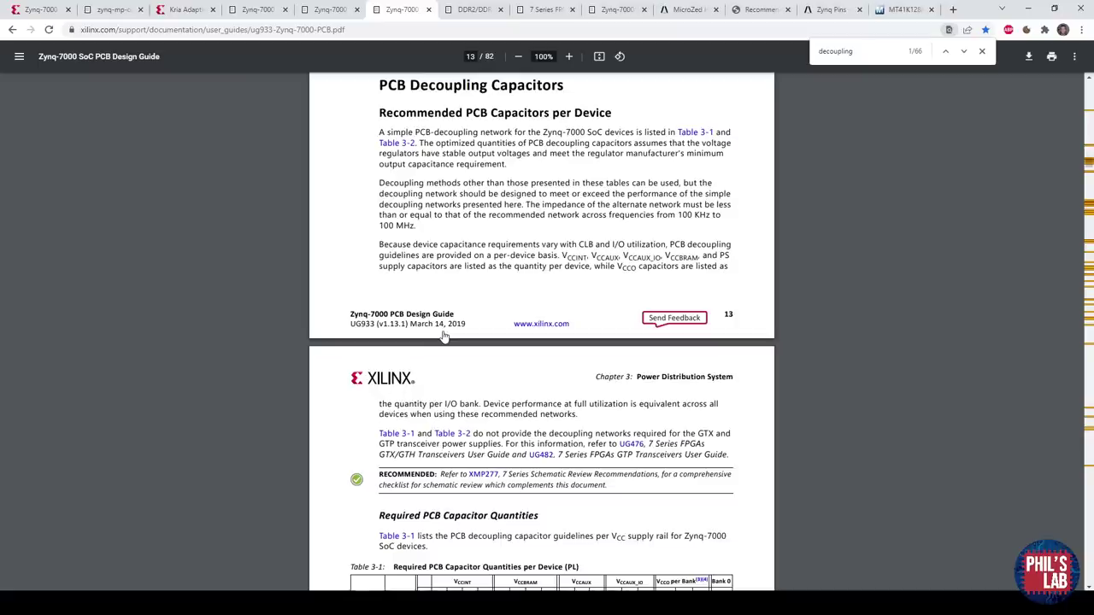
pyautogui.moveTo(381, 113); pyautogui.dragTo(627, 119)
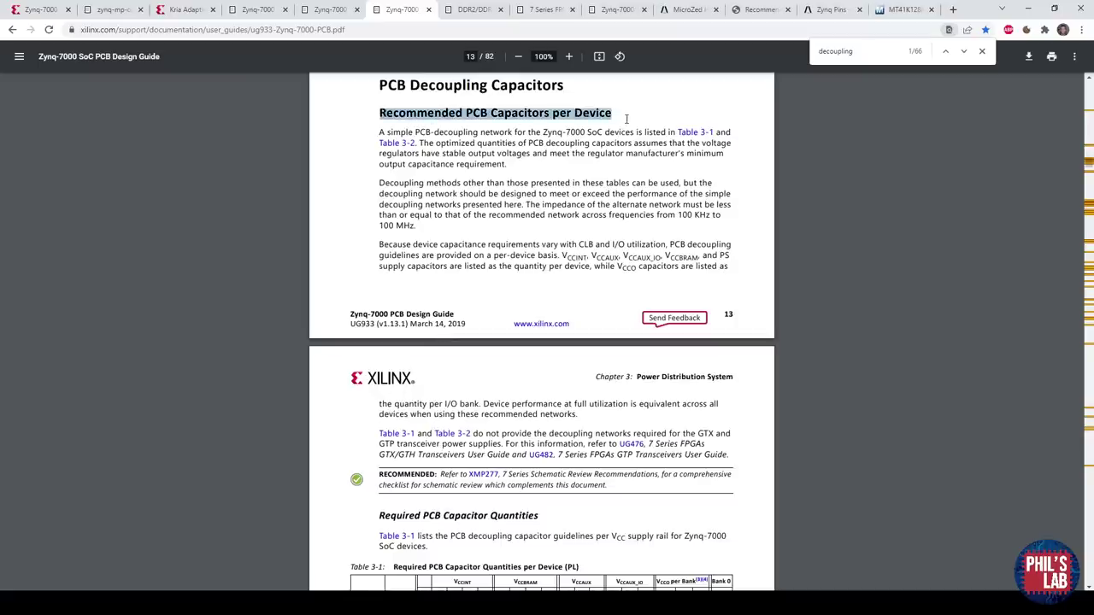
pyautogui.click(626, 124)
pyautogui.scroll(-4, 615, 349)
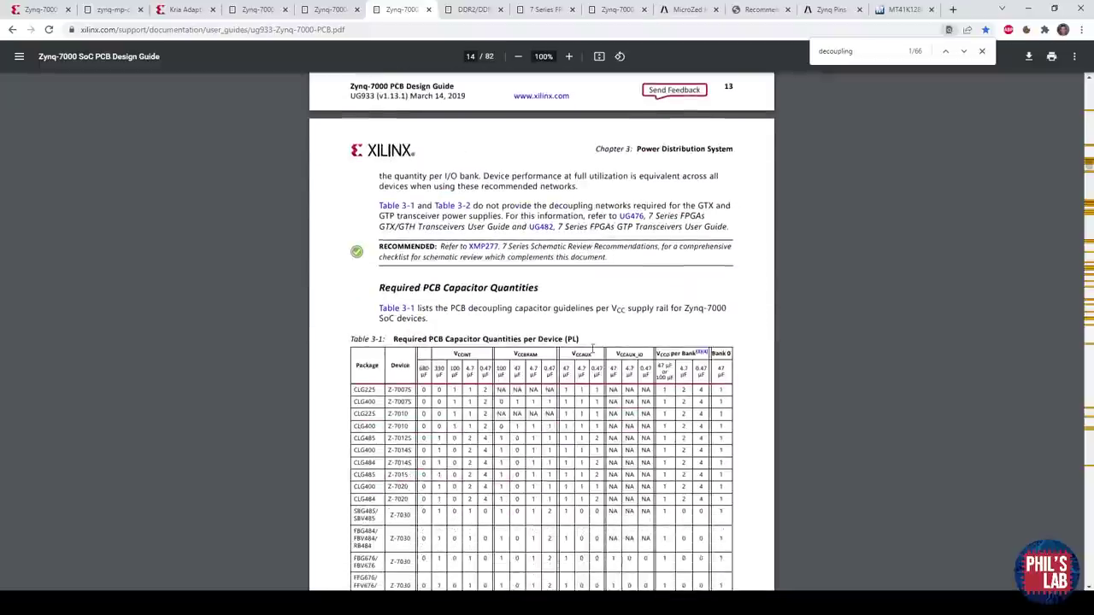
pyautogui.keyDown('ctrl'); pyautogui.scroll(3, 476, 265); pyautogui.keyUp('ctrl')
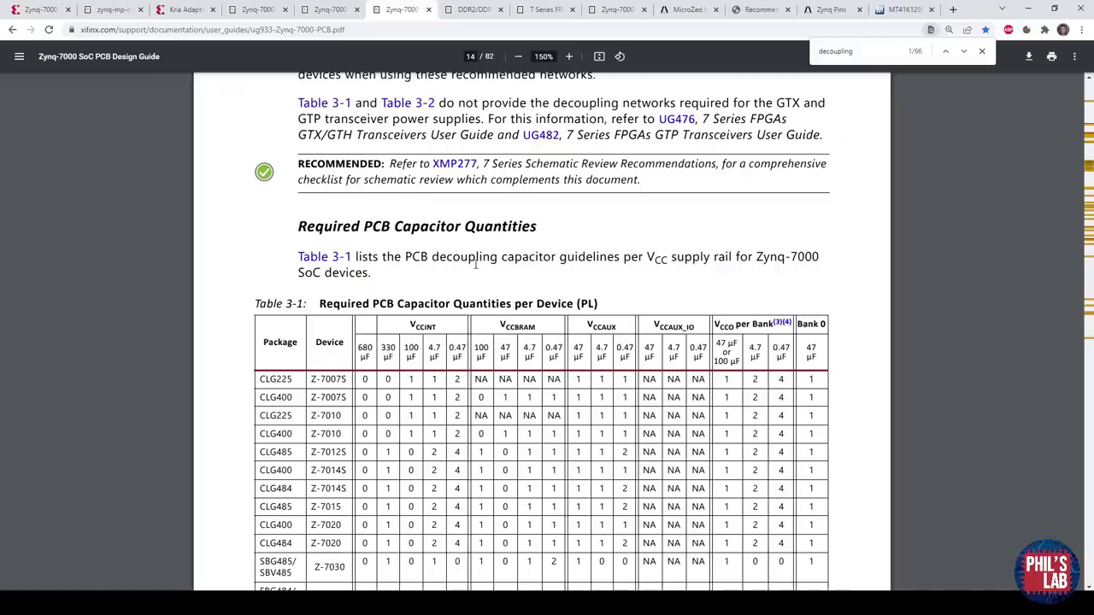
# Step: Mark the CLG225 Z-7007S row's VCCINT and VCCBRAM capacitor counts in Table 3-1
pyautogui.moveTo(343, 383); pyautogui.dragTo(260, 378)
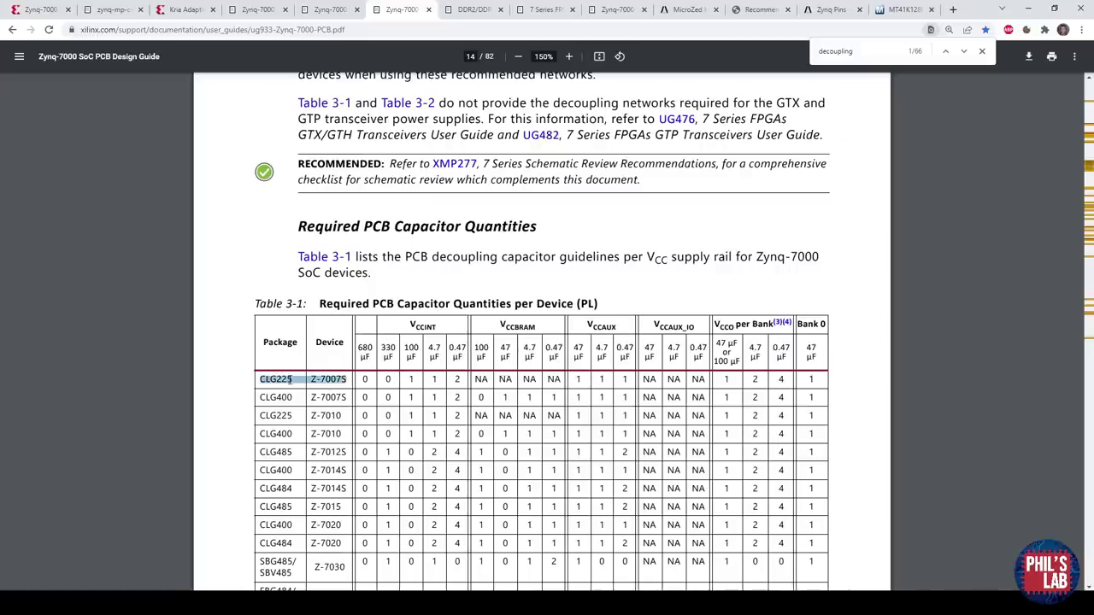
pyautogui.click(306, 377)
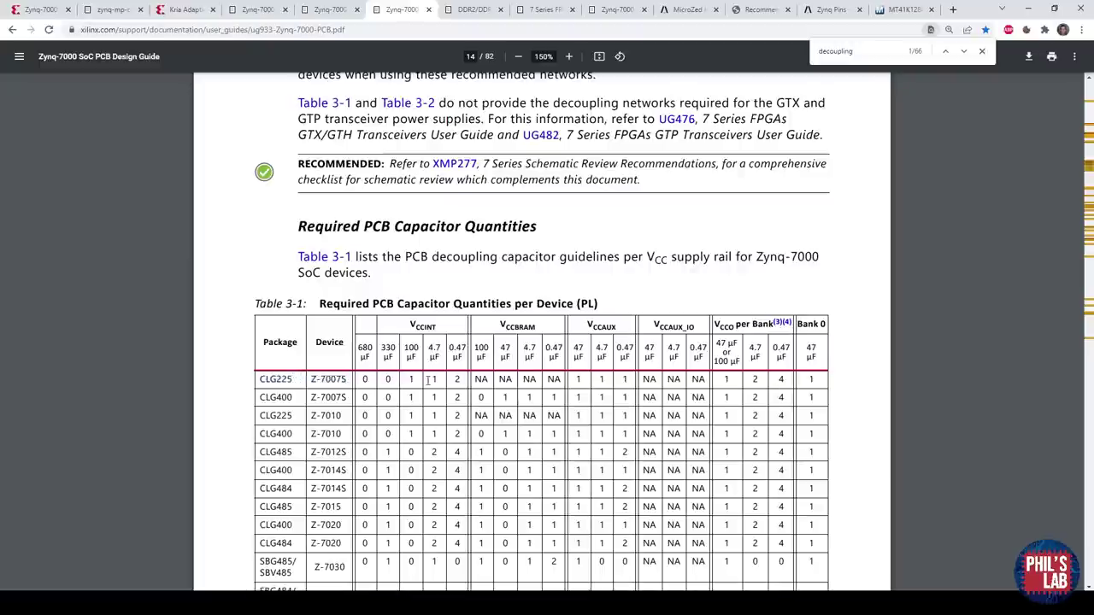
pyautogui.moveTo(446, 321); pyautogui.dragTo(413, 322)
pyautogui.moveTo(502, 334); pyautogui.dragTo(562, 328)
pyautogui.moveTo(435, 393); pyautogui.dragTo(818, 377)
pyautogui.click(818, 377)
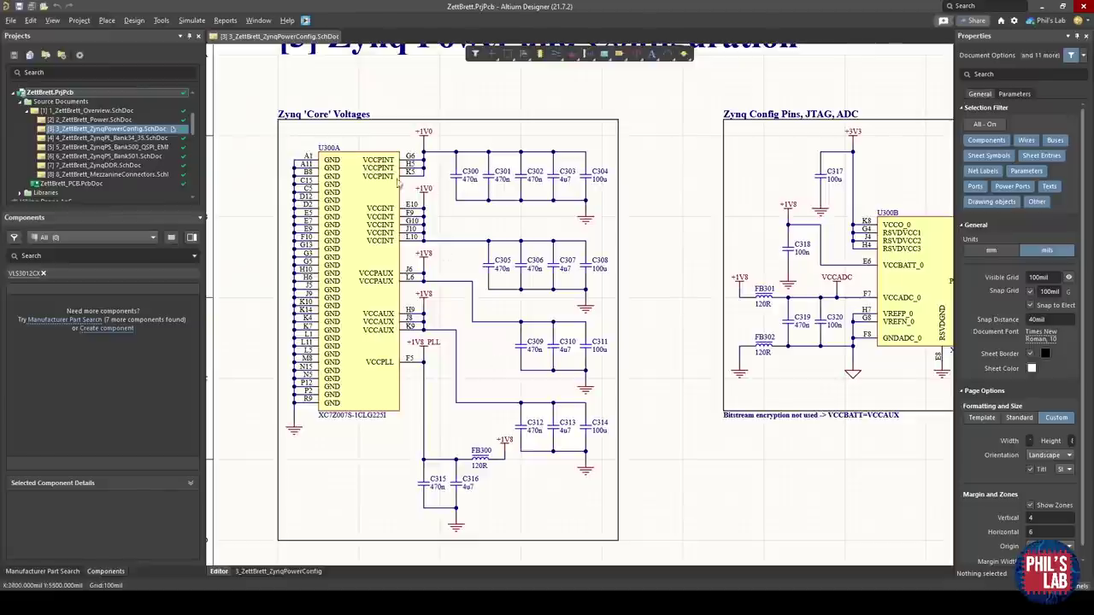
# Step: Inspect the core-voltage decoupling capacitors, then bring U300B and the JTAG circuitry into view
pyautogui.keyDown('ctrl'); pyautogui.scroll(1, 437, 430); pyautogui.keyUp('ctrl')
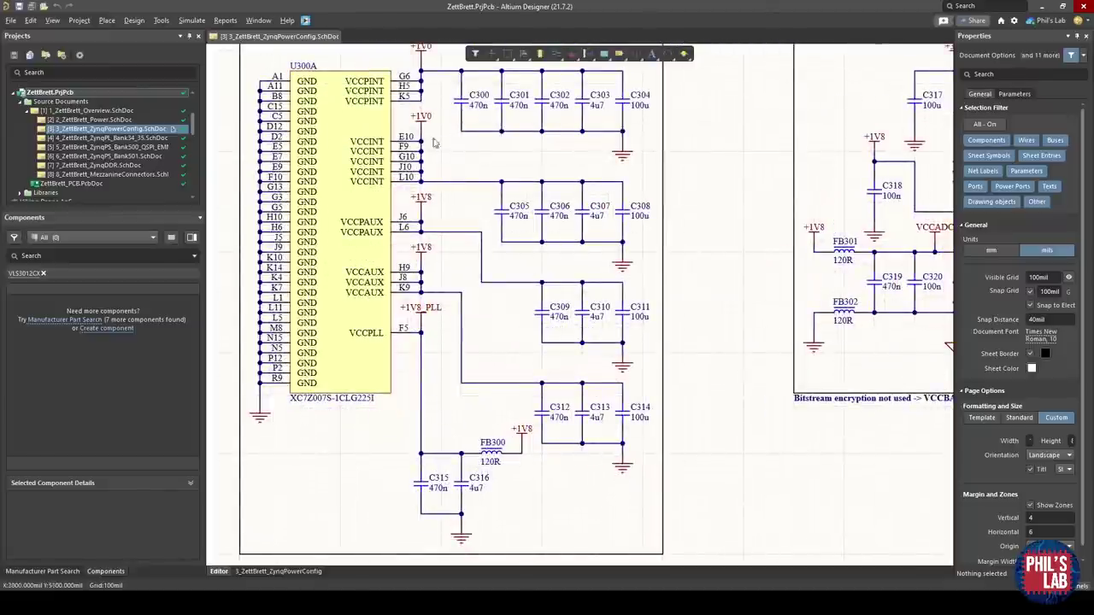
pyautogui.moveTo(445, 260); pyautogui.dragTo(460, 240, button='right')
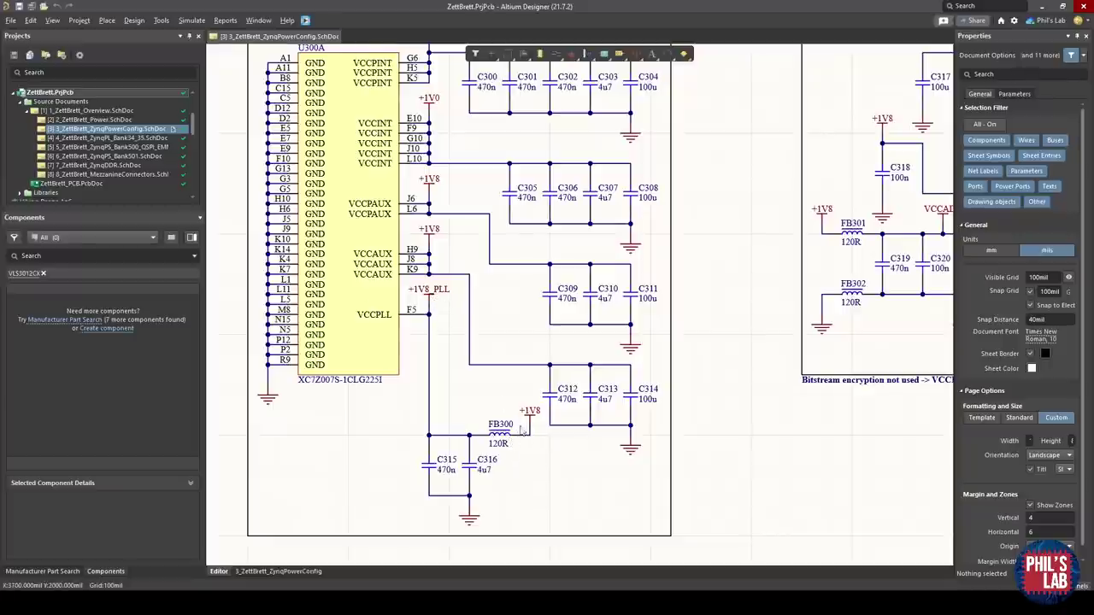
pyautogui.scroll(2, 481, 441)
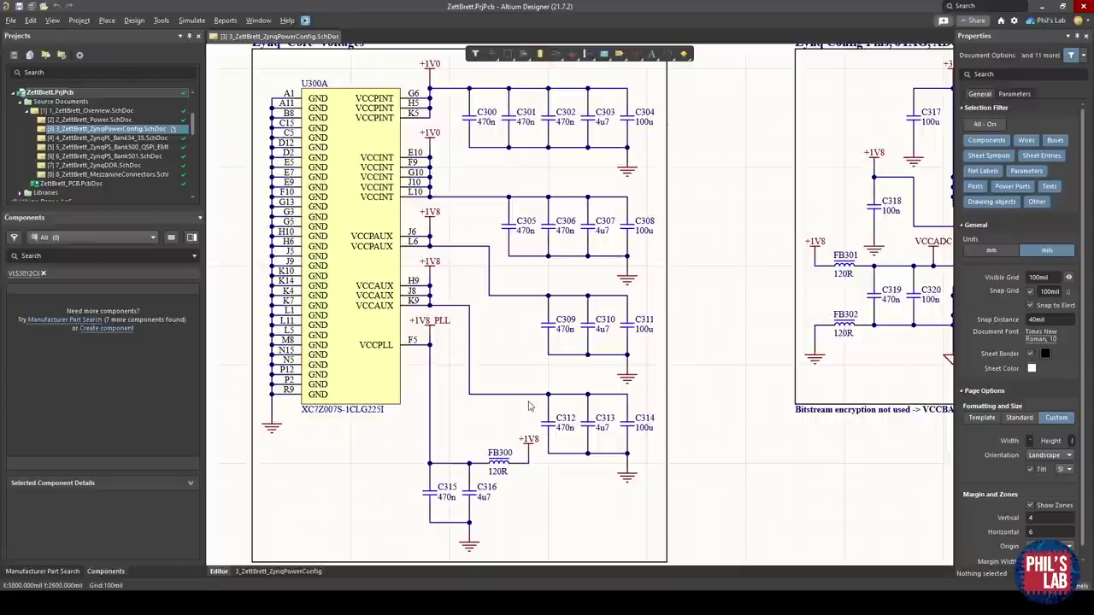
pyautogui.keyDown('ctrl'); pyautogui.scroll(-1, 624, 353); pyautogui.keyUp('ctrl')
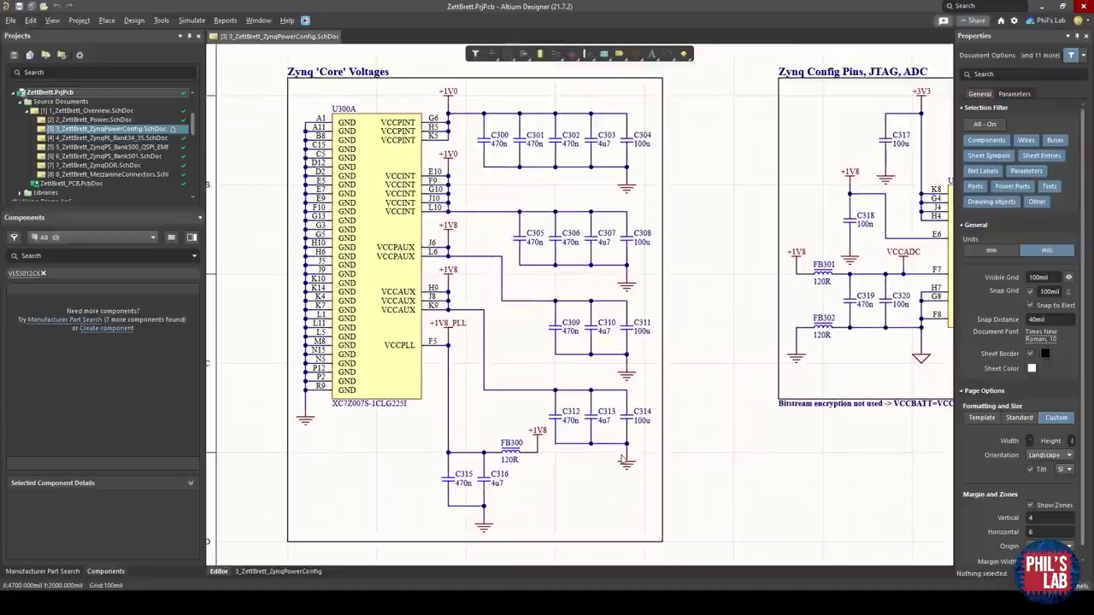
pyautogui.moveTo(624, 461); pyautogui.dragTo(614, 465, button='right')
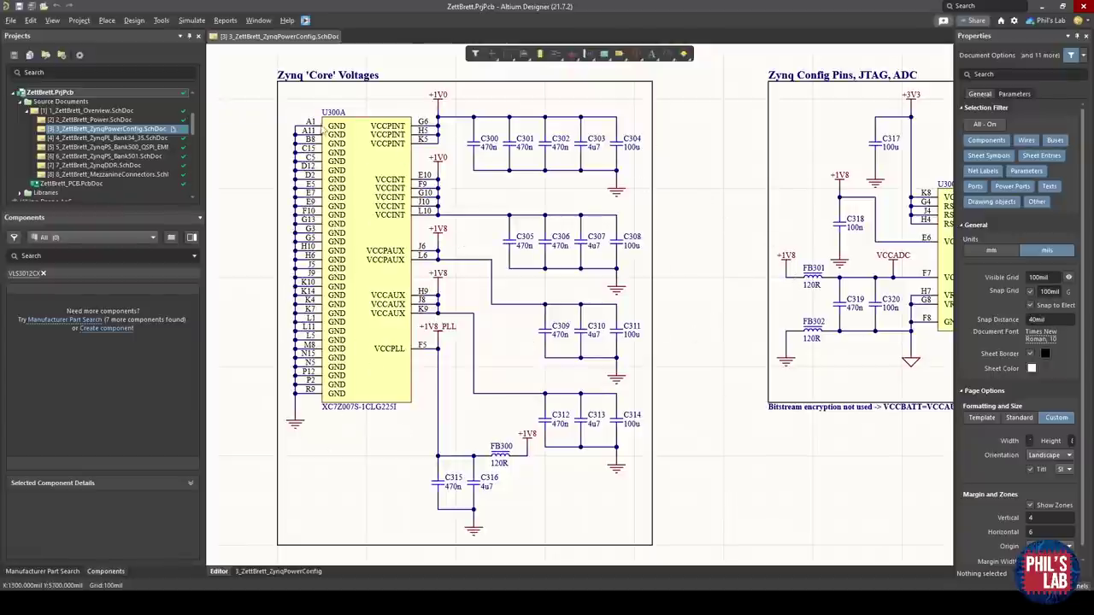
pyautogui.moveTo(707, 348); pyautogui.dragTo(236, 377, button='right')
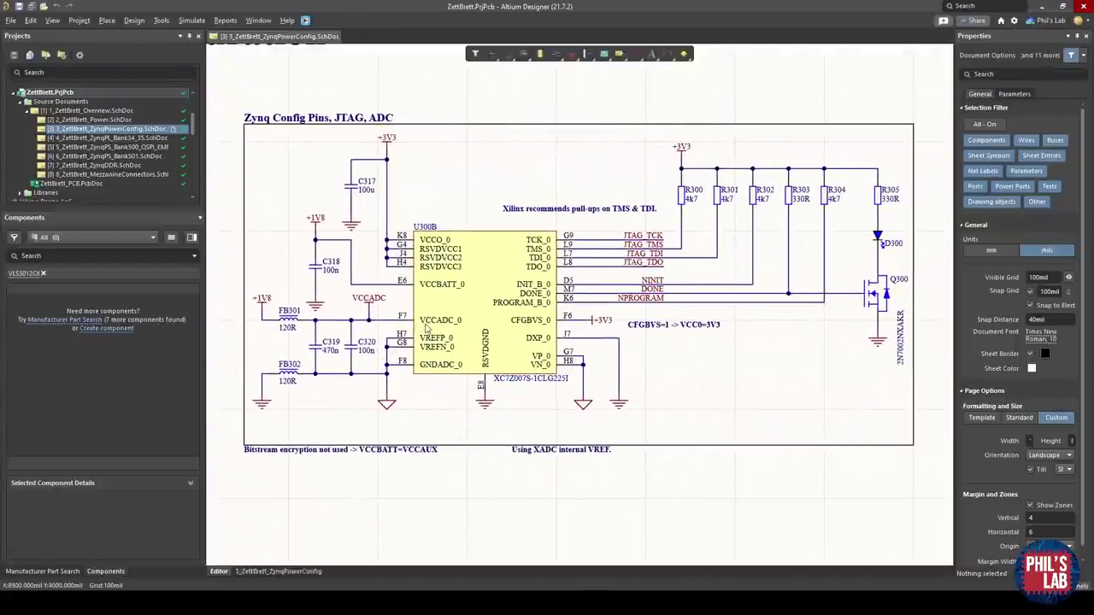
pyautogui.keyDown('ctrl'); pyautogui.scroll(3, 440, 267); pyautogui.keyUp('ctrl')
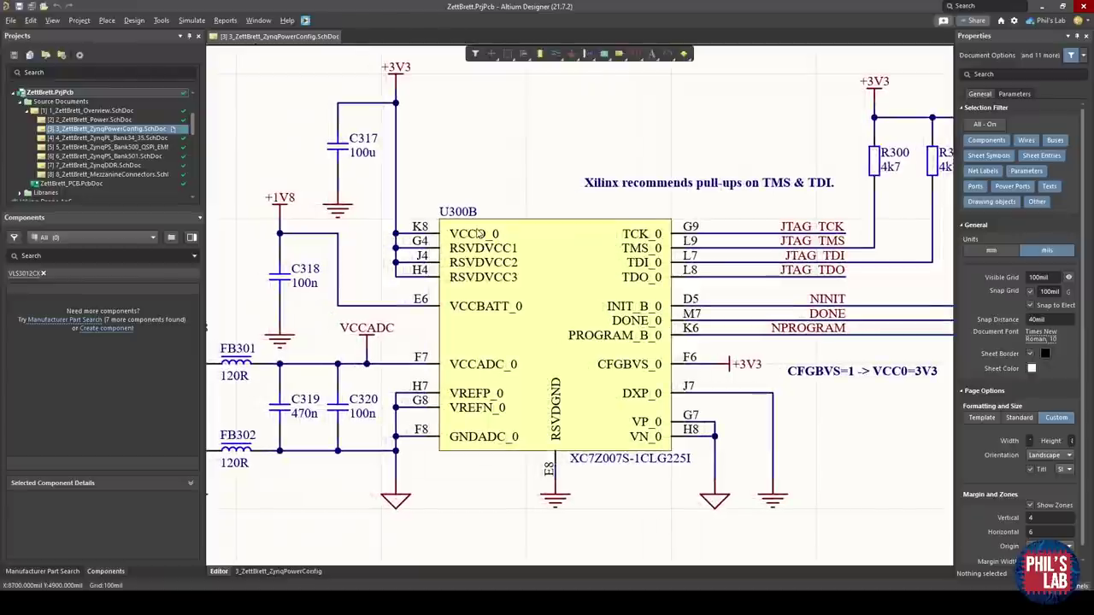
pyautogui.moveTo(423, 130); pyautogui.dragTo(445, 142, button='right')
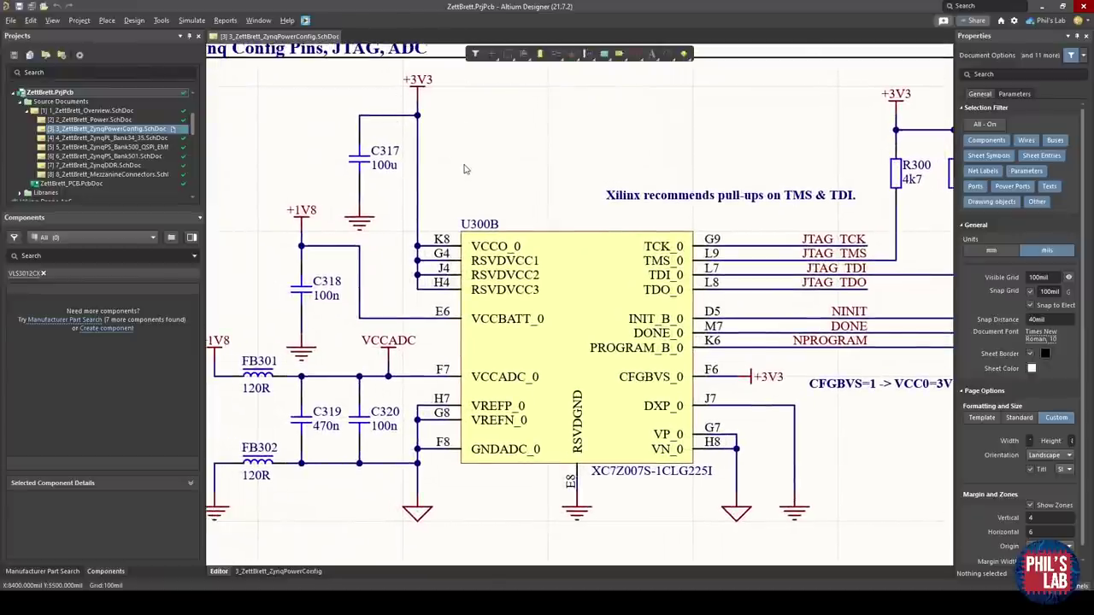
pyautogui.moveTo(510, 400); pyautogui.dragTo(580, 338, button='right')
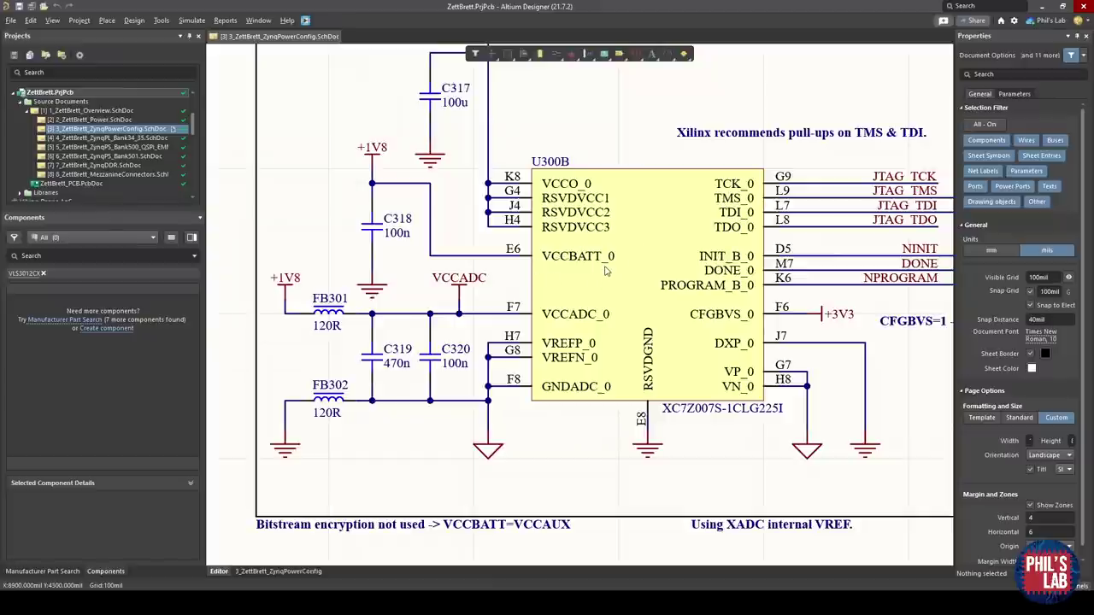
pyautogui.moveTo(606, 270); pyautogui.dragTo(602, 273, button='right')
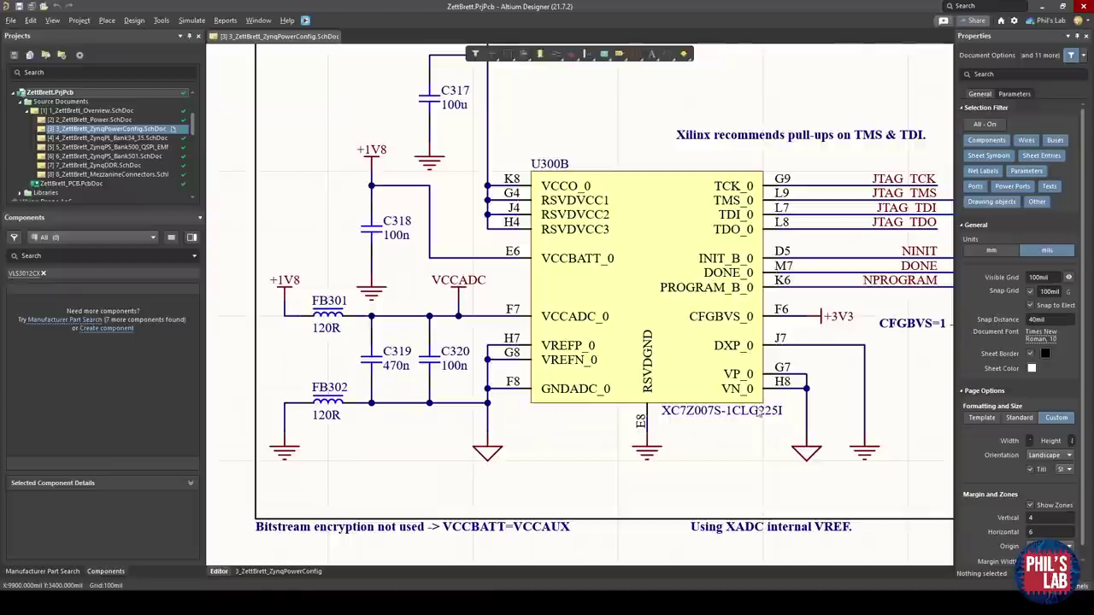
pyautogui.keyDown('shift'); pyautogui.hscroll(5, 758, 413); pyautogui.keyUp('shift')
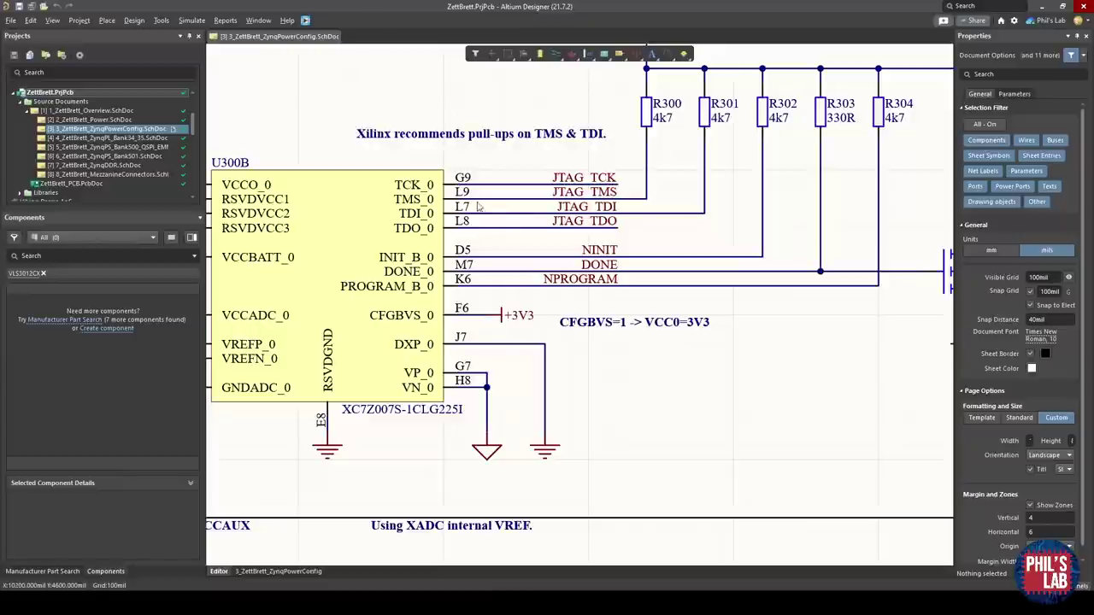
pyautogui.moveTo(418, 211); pyautogui.dragTo(424, 218, button='right')
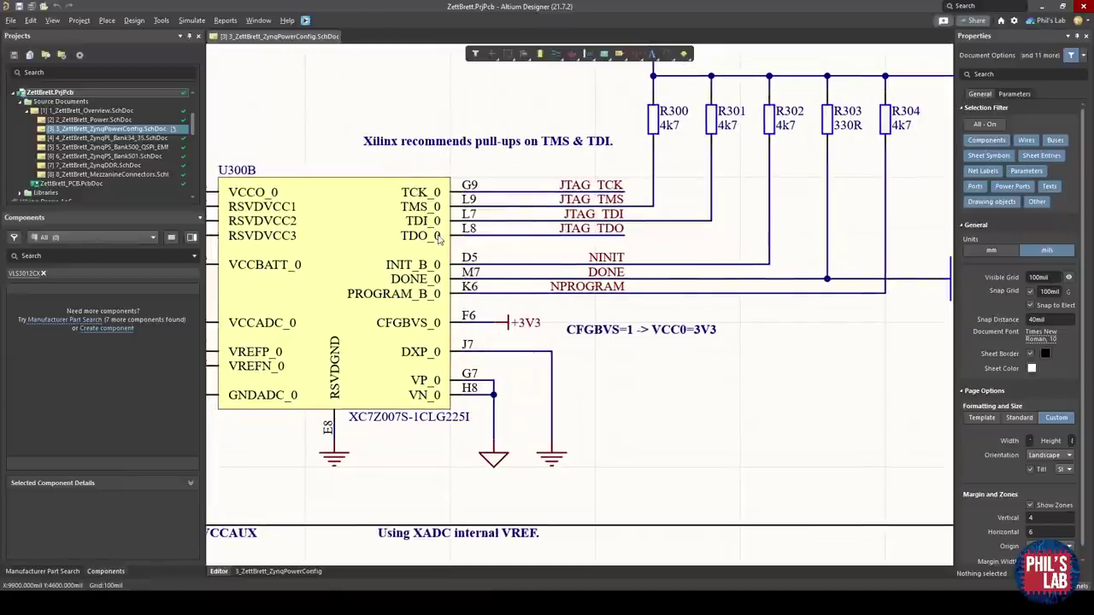
pyautogui.moveTo(578, 215); pyautogui.dragTo(557, 233, button='right')
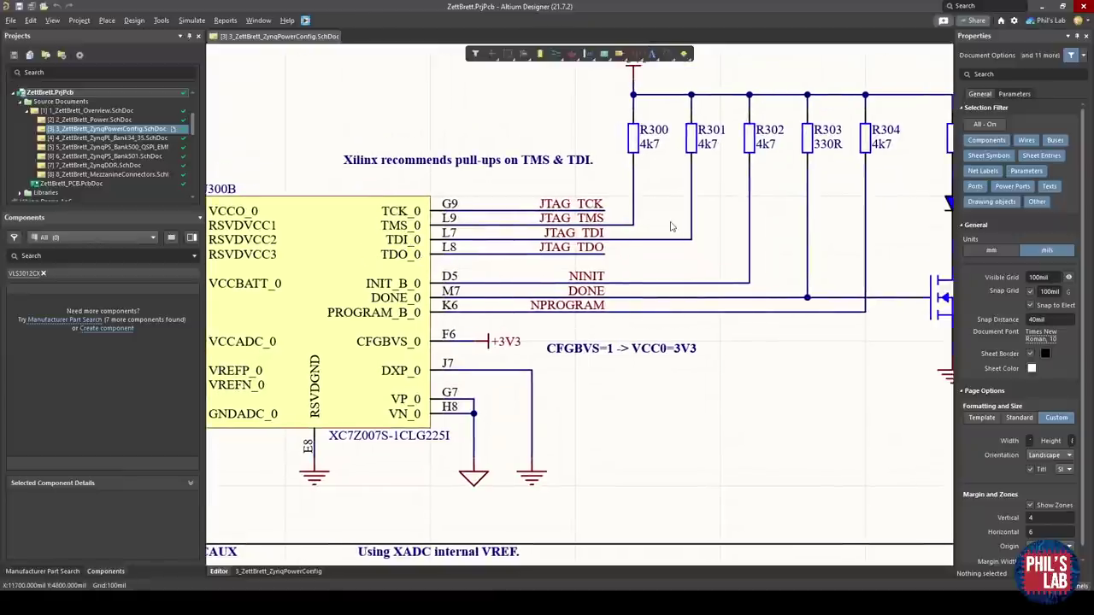
pyautogui.moveTo(673, 226); pyautogui.dragTo(625, 252, button='right')
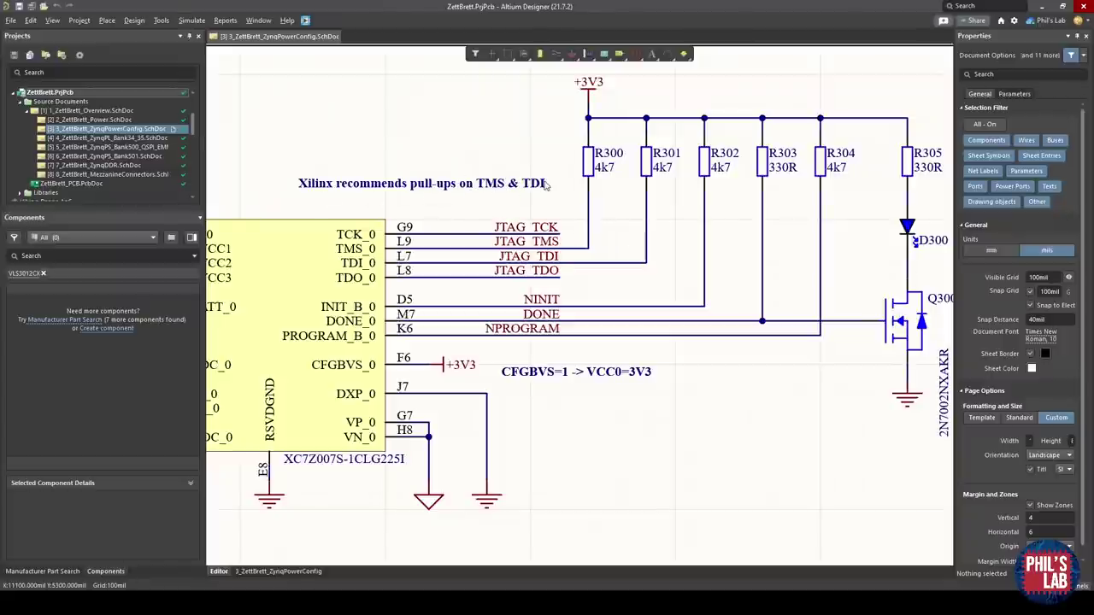
pyautogui.moveTo(545, 186); pyautogui.dragTo(578, 172, button='right')
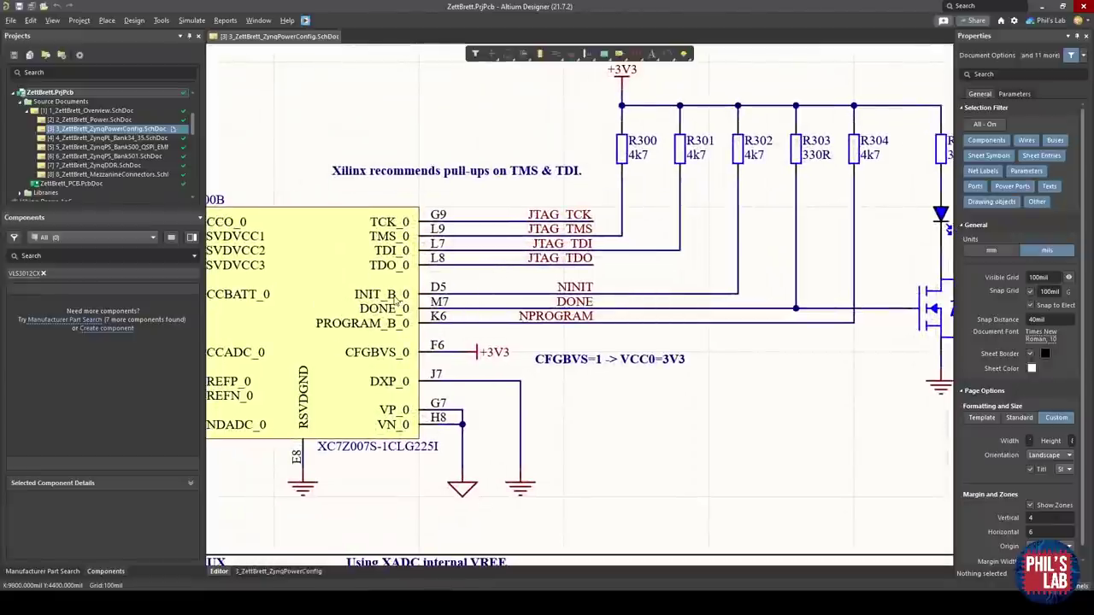
pyautogui.keyDown('ctrl'); pyautogui.scroll(2, 394, 301); pyautogui.keyUp('ctrl')
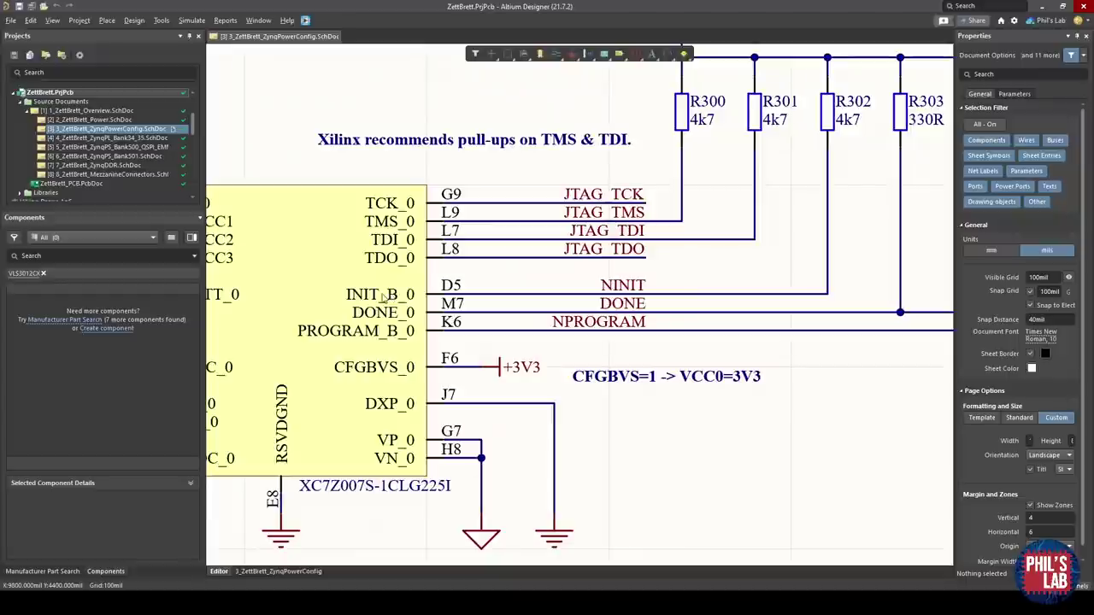
pyautogui.moveTo(368, 329); pyautogui.dragTo(409, 317, button='right')
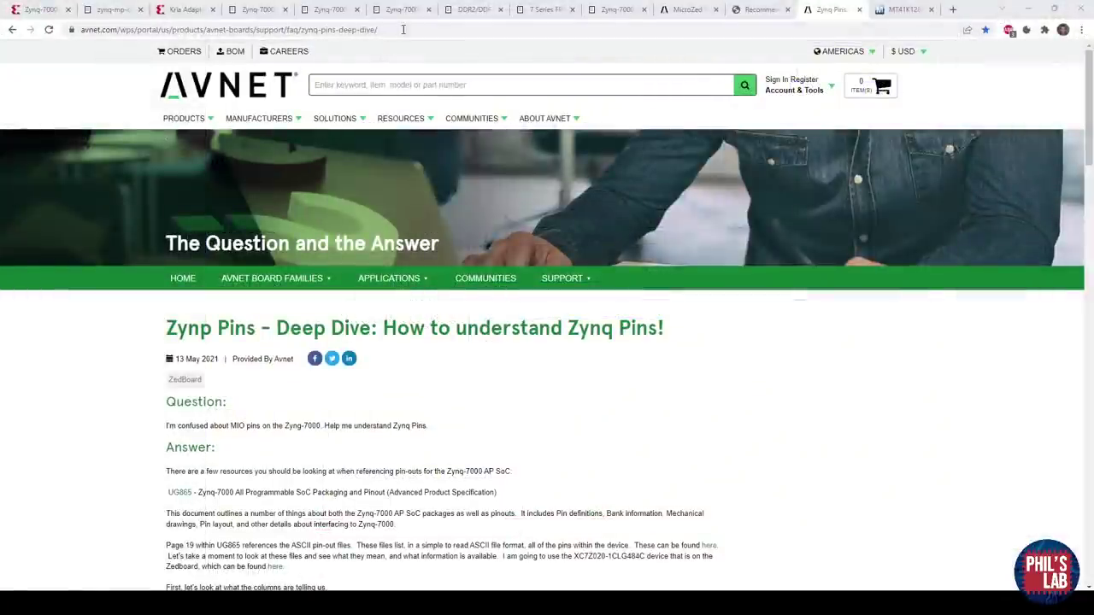
# Step: Scroll the Avnet Zynq pins article to the PUDC_B reserved pin definition and highlight it
pyautogui.click(403, 29)
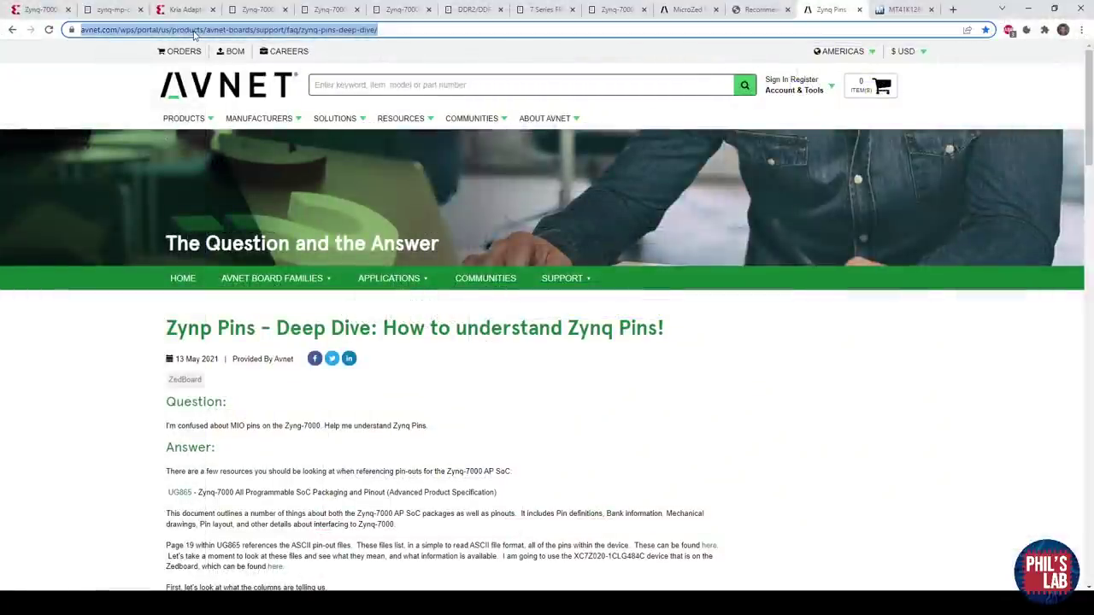
pyautogui.click(469, 355)
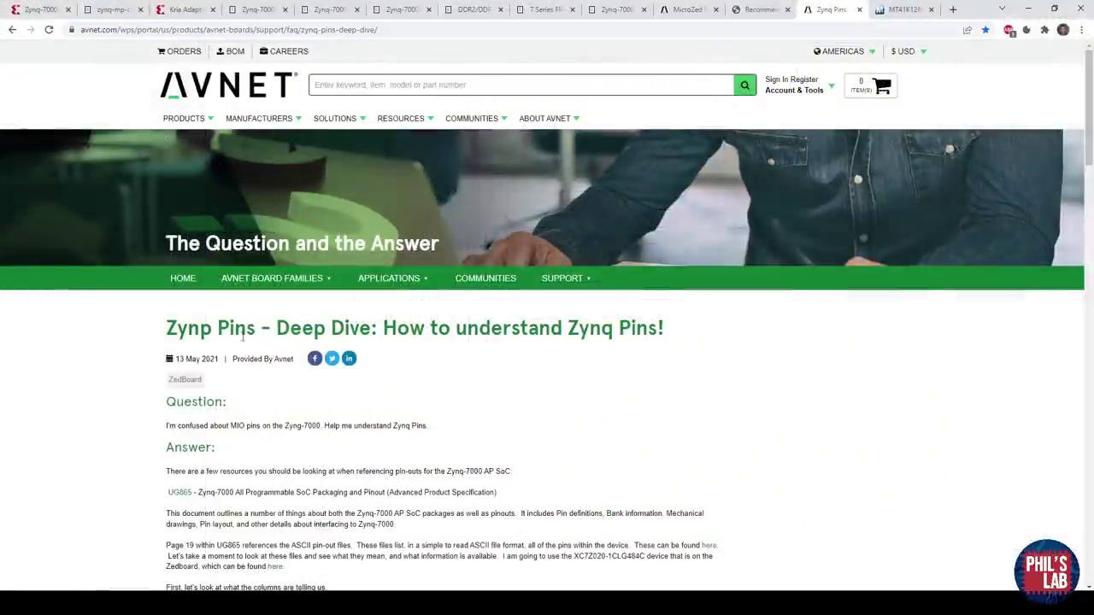
pyautogui.scroll(-8, 579, 330)
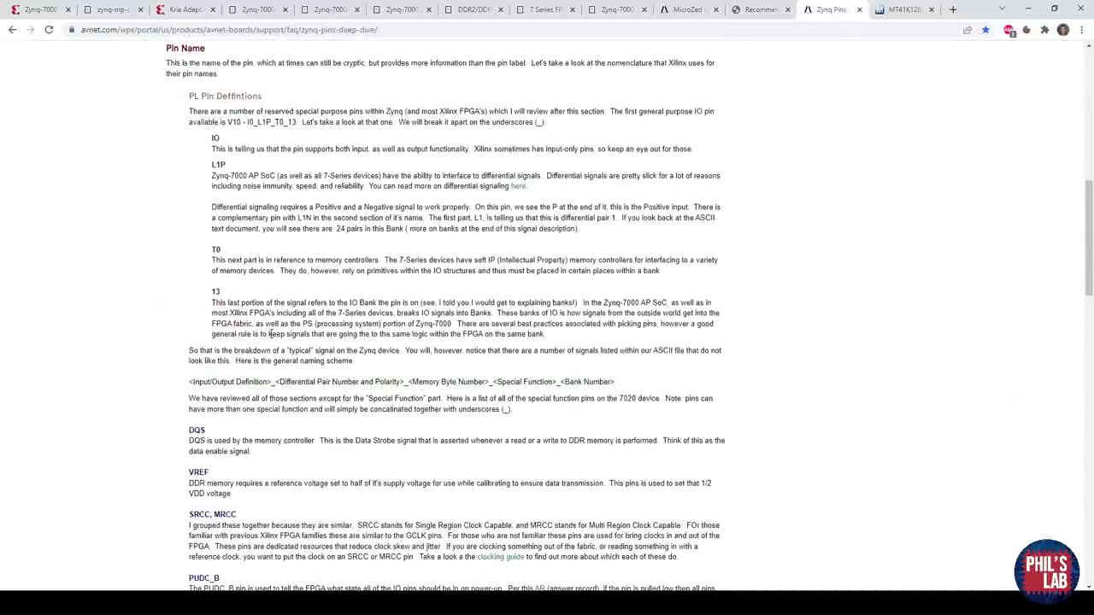
pyautogui.scroll(-4, 315, 399)
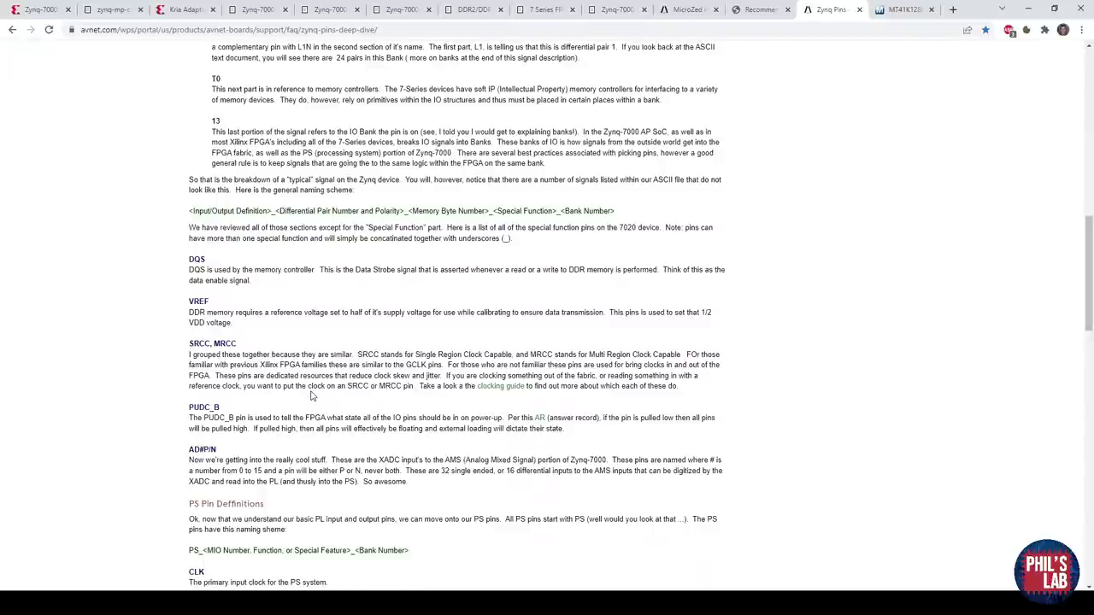
pyautogui.moveTo(227, 408); pyautogui.dragTo(194, 408)
# Step: Read on to the INIT_B, PROGRAM_B and DONE descriptions, highlighting them
pyautogui.scroll(-5, 312, 216)
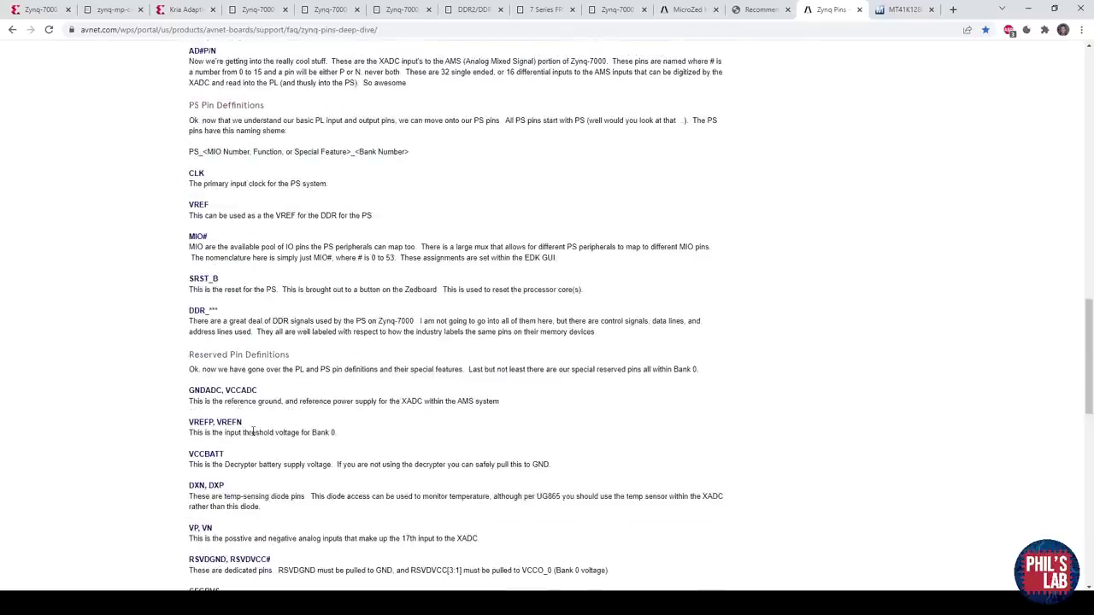
pyautogui.scroll(-1, 253, 431)
pyautogui.scroll(-1, 236, 425)
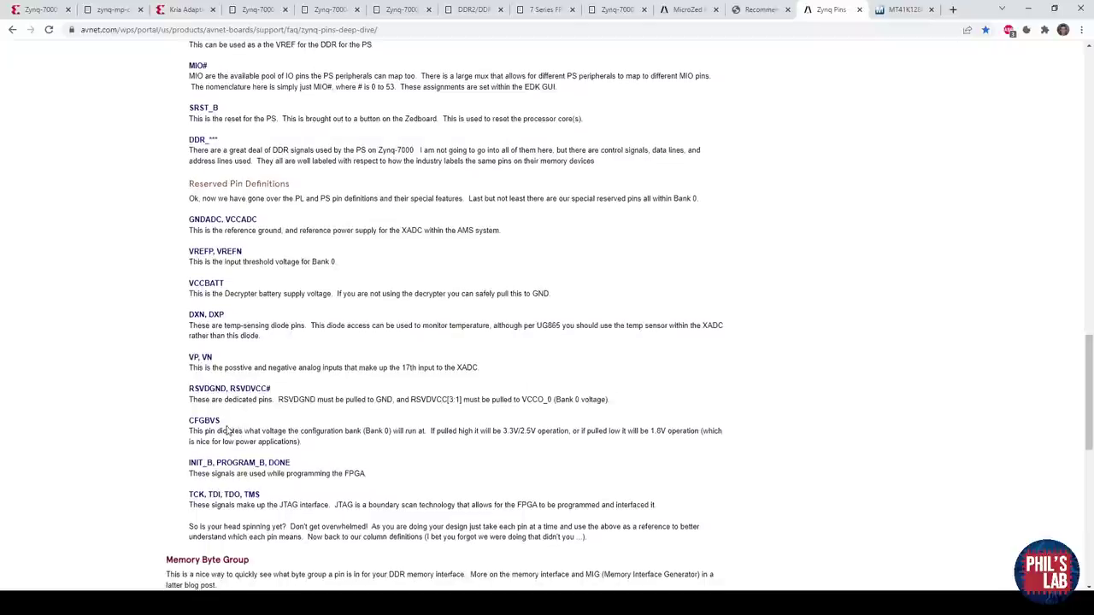
pyautogui.moveTo(381, 476); pyautogui.dragTo(193, 462)
pyautogui.click(194, 462)
pyautogui.scroll(-1, 187, 442)
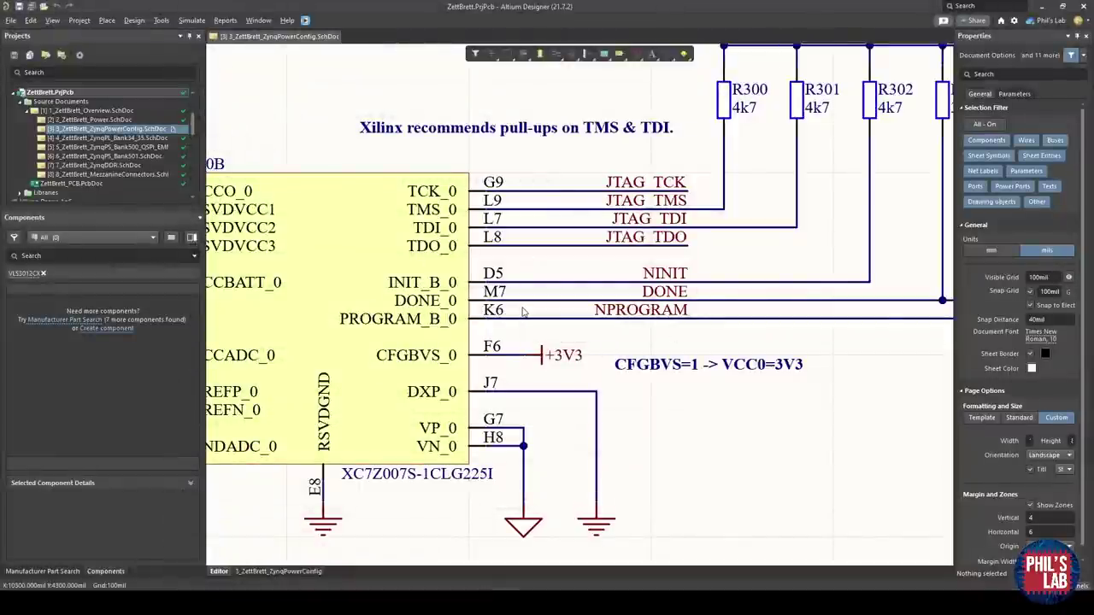
# Step: Zoom over the U300B bank-0 configuration block, then open the 4_ZettBrett_ZynqPL_Bank34_35 sheet
pyautogui.keyDown('ctrl'); pyautogui.scroll(-2, 524, 313); pyautogui.keyUp('ctrl')
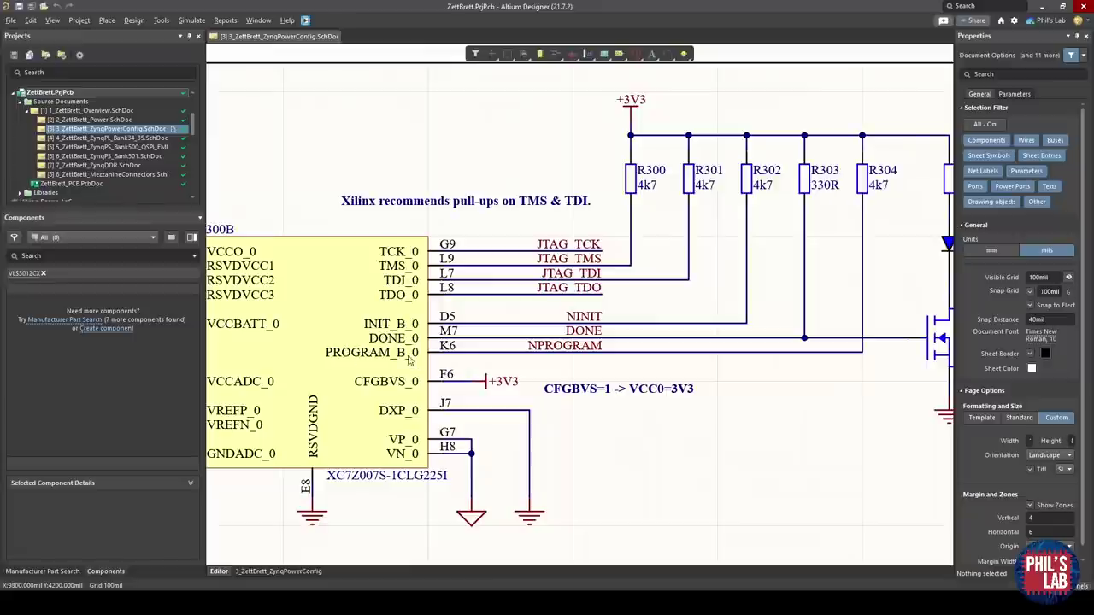
pyautogui.keyDown('ctrl'); pyautogui.scroll(3, 504, 365); pyautogui.keyUp('ctrl')
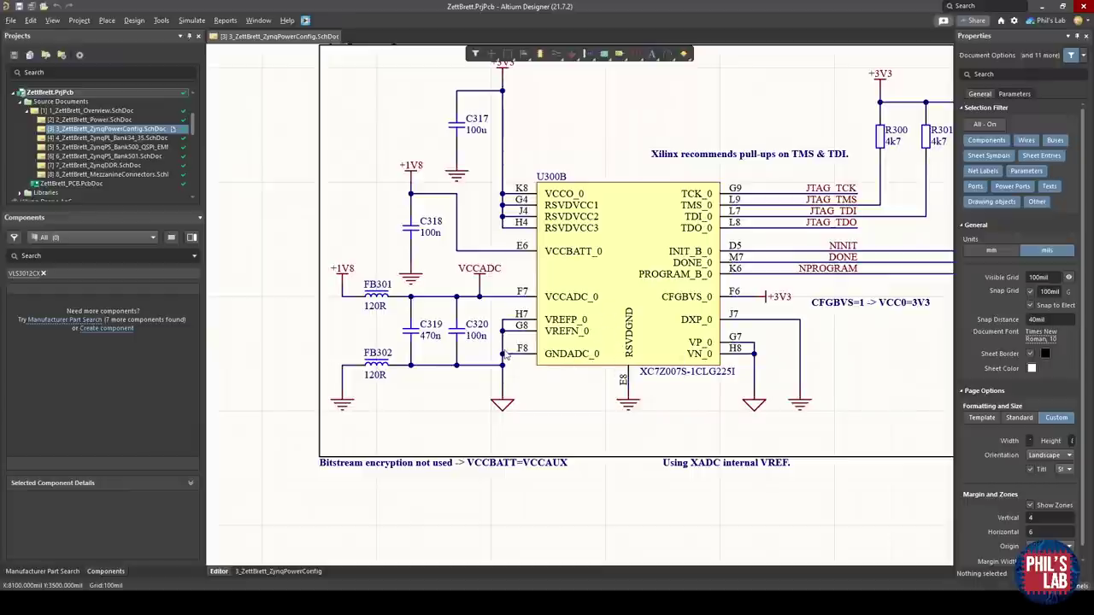
pyautogui.click(111, 138)
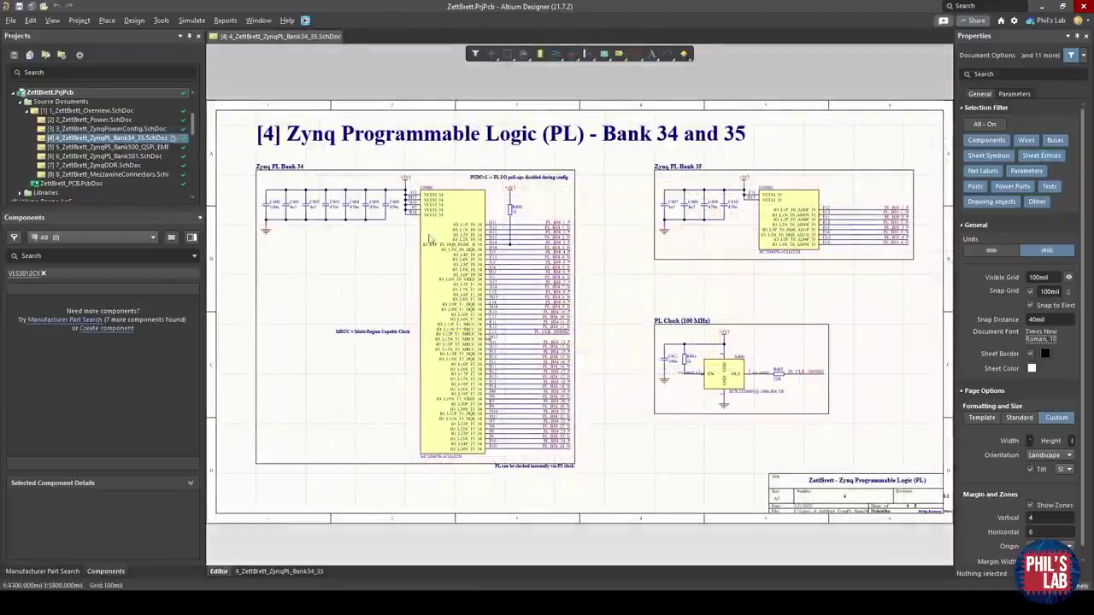
pyautogui.keyDown('ctrl'); pyautogui.scroll(1, 432, 240); pyautogui.keyUp('ctrl')
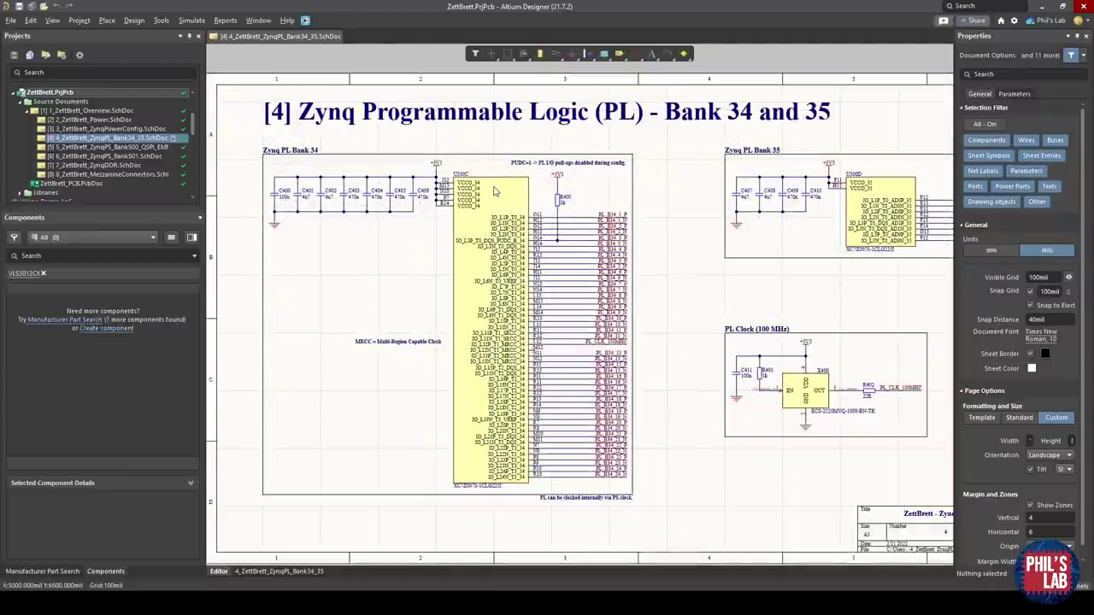
pyautogui.hscroll(1, 486, 174)
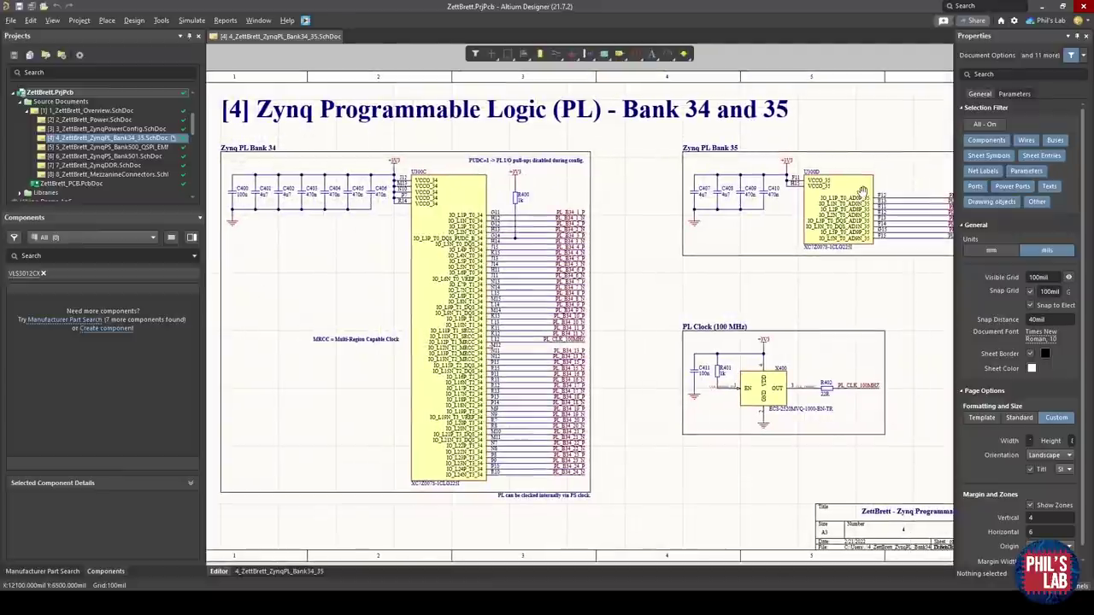
pyautogui.keyDown('ctrl'); pyautogui.scroll(1, 376, 209); pyautogui.keyUp('ctrl')
pyautogui.moveTo(366, 199); pyautogui.dragTo(433, 219, button='right')
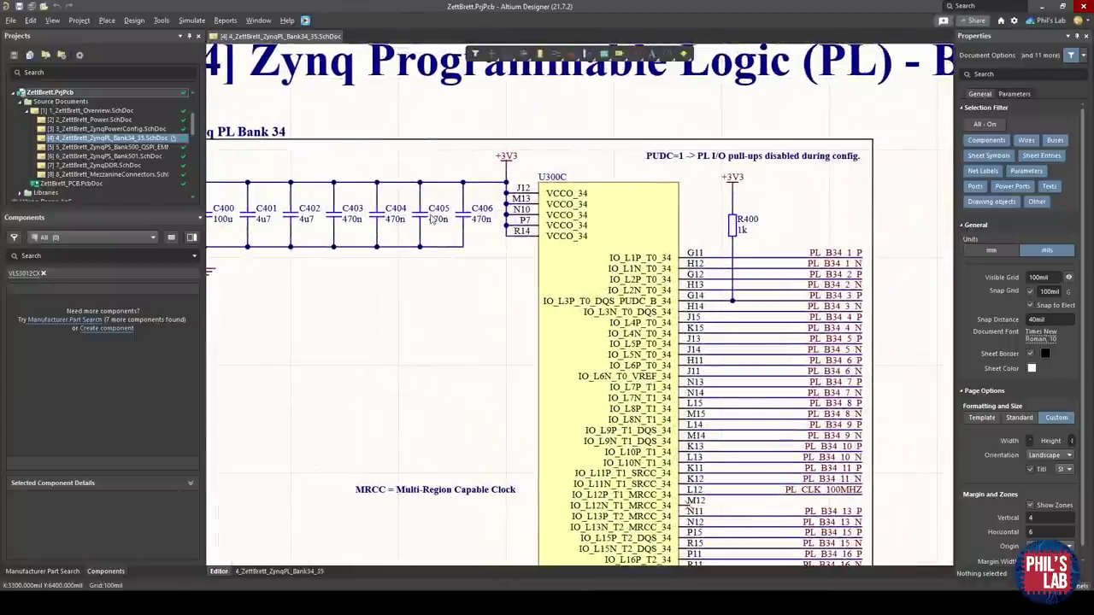
pyautogui.hscroll(-1, 530, 223)
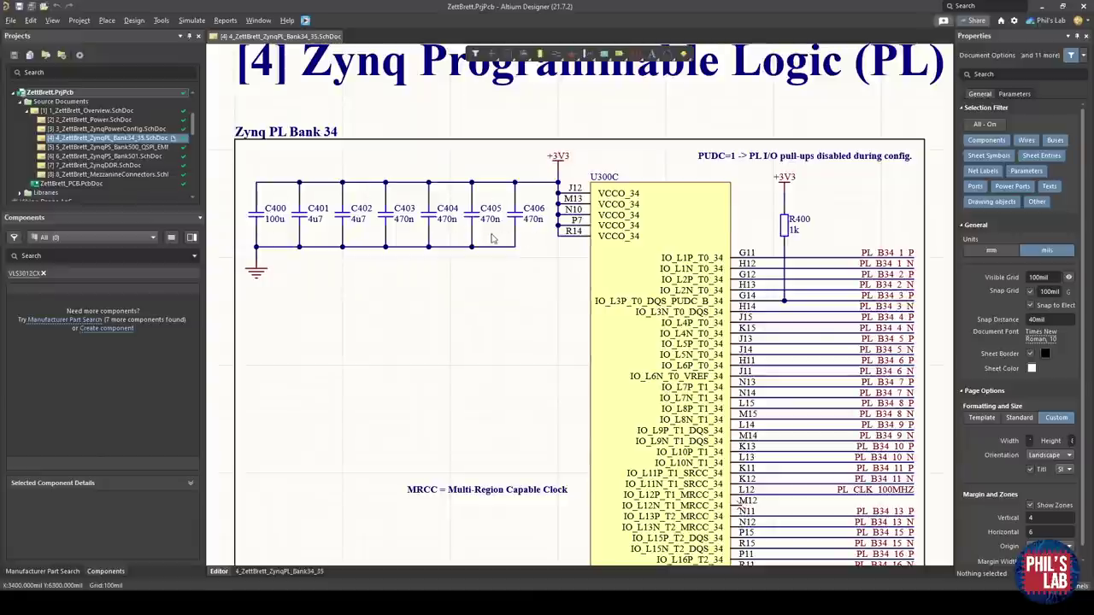
pyautogui.keyDown('ctrl'); pyautogui.scroll(-2, 750, 319); pyautogui.keyUp('ctrl')
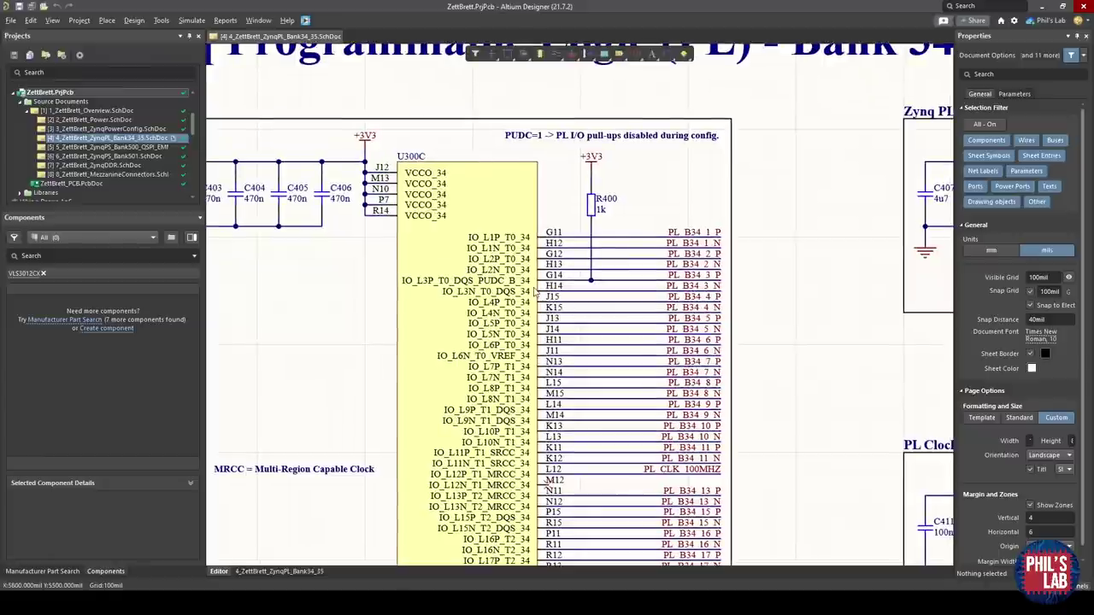
pyautogui.keyDown('ctrl'); pyautogui.scroll(4, 488, 251); pyautogui.keyUp('ctrl')
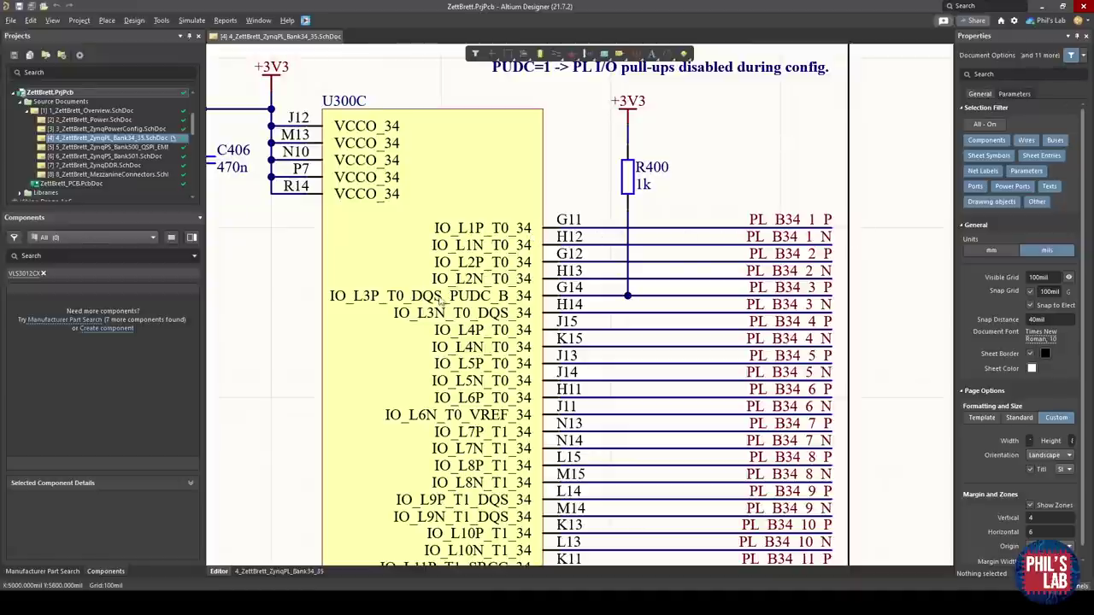
pyautogui.scroll(-2, 489, 466)
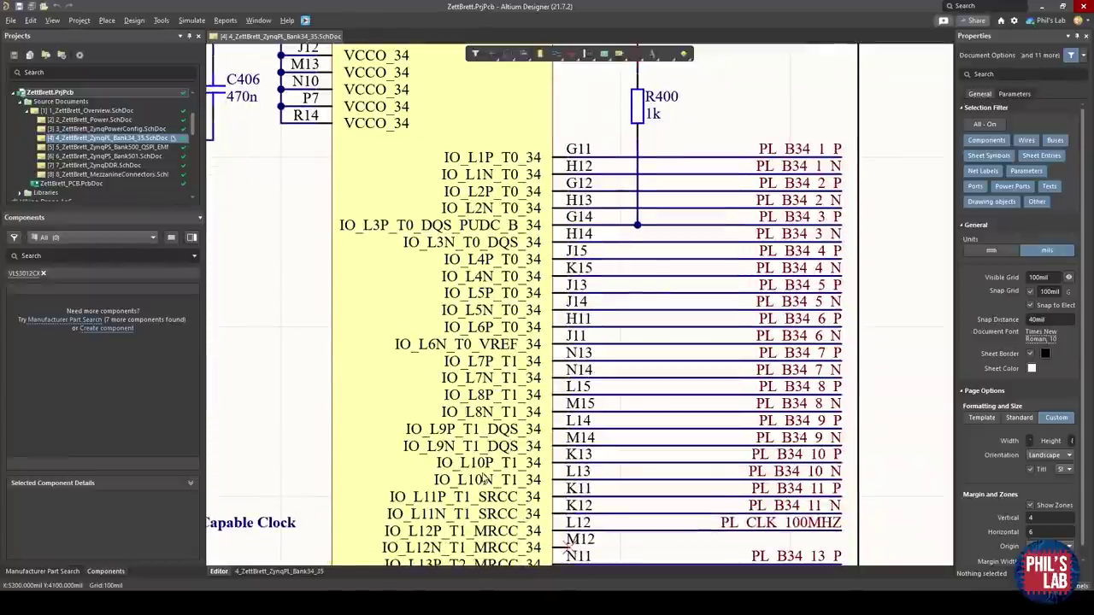
pyautogui.scroll(-3, 482, 479)
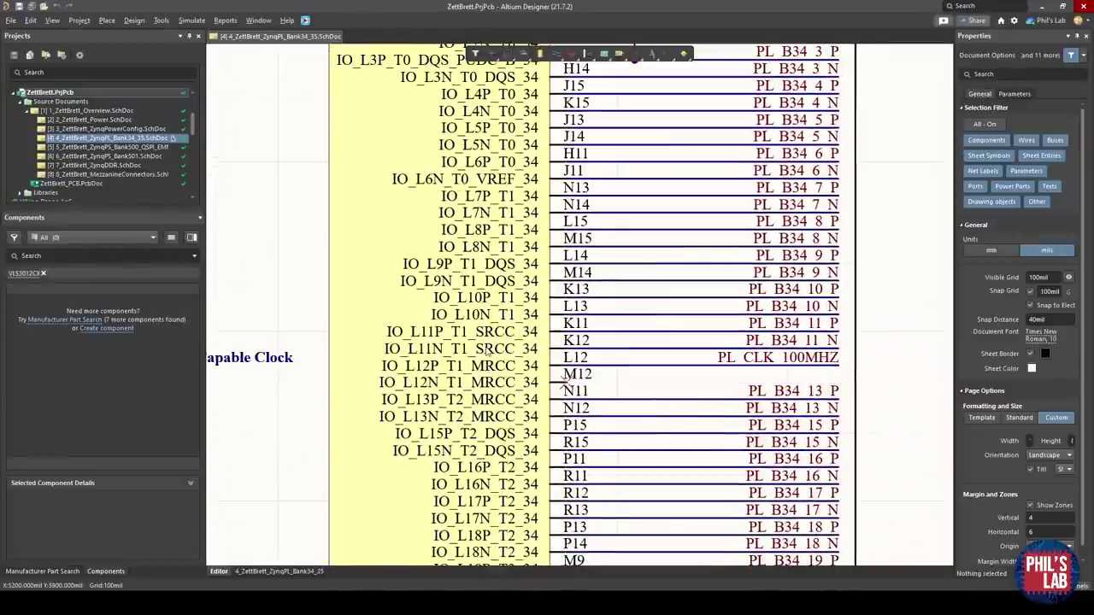
pyautogui.scroll(5, 486, 351)
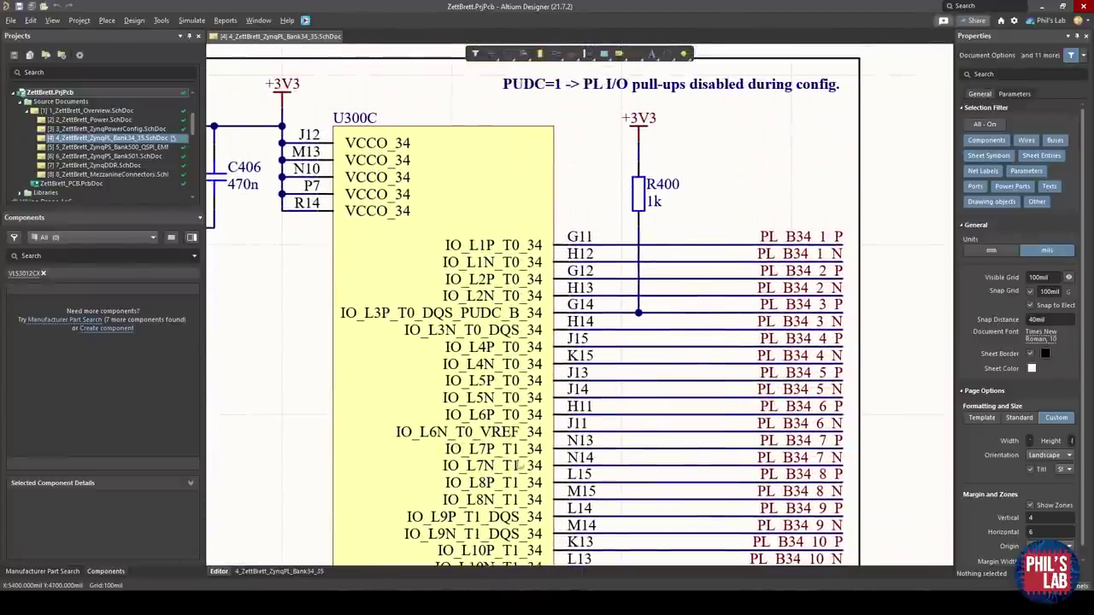
pyautogui.scroll(1, 519, 466)
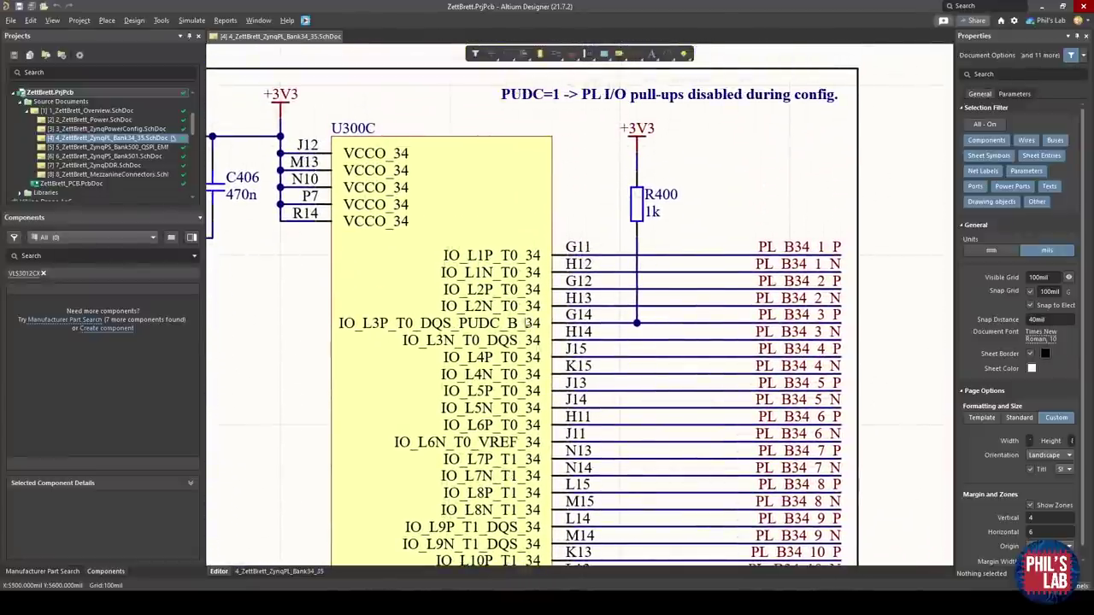
pyautogui.scroll(1, 526, 323)
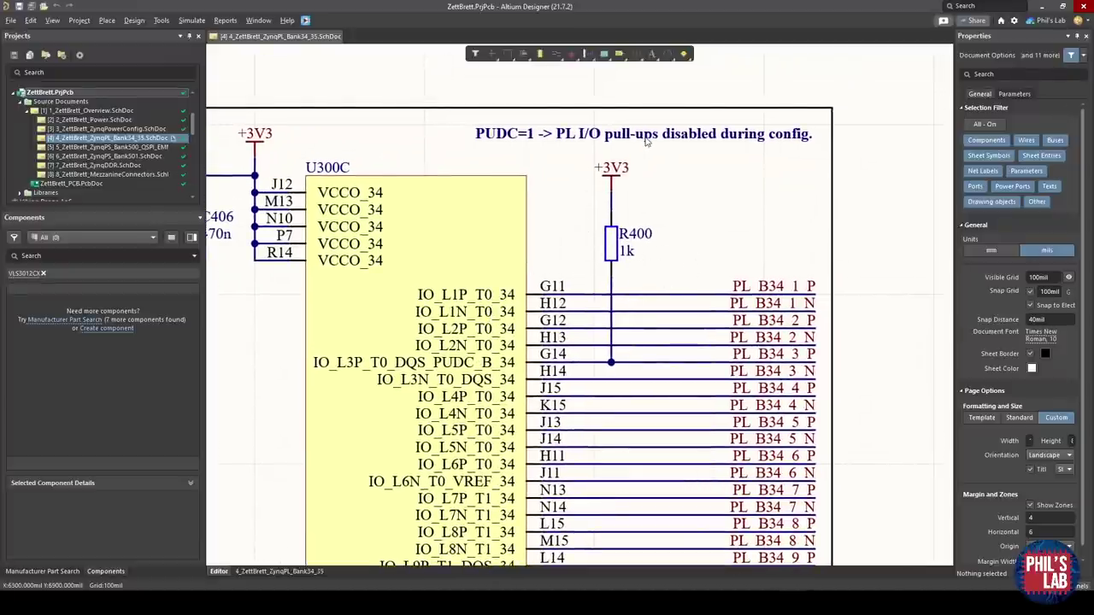
pyautogui.keyDown('ctrl'); pyautogui.scroll(-2, 577, 245); pyautogui.keyUp('ctrl')
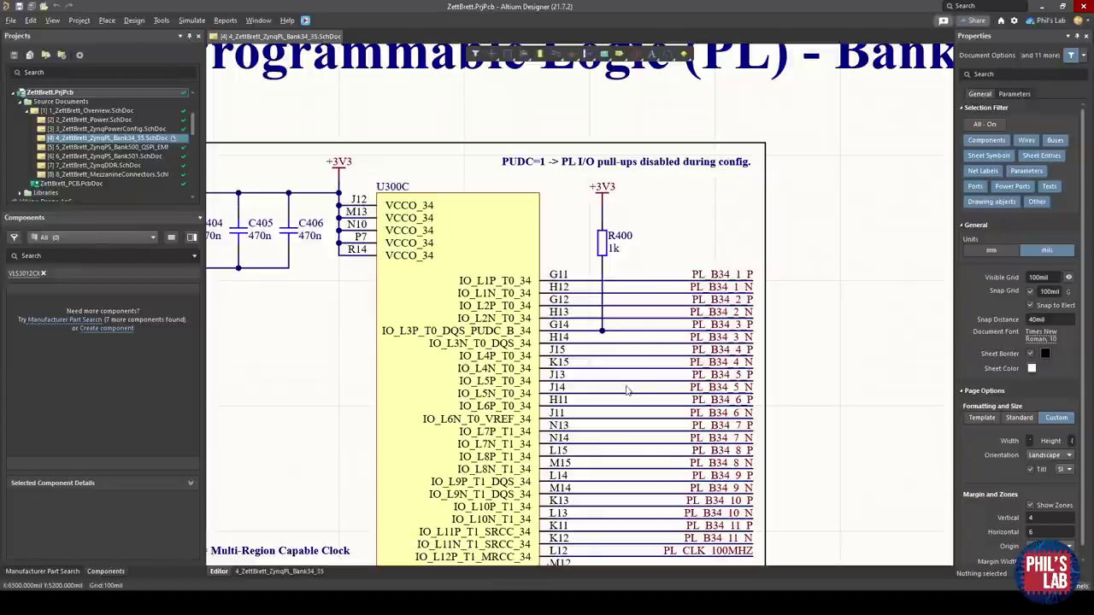
pyautogui.moveTo(632, 349); pyautogui.dragTo(667, 312, button='right')
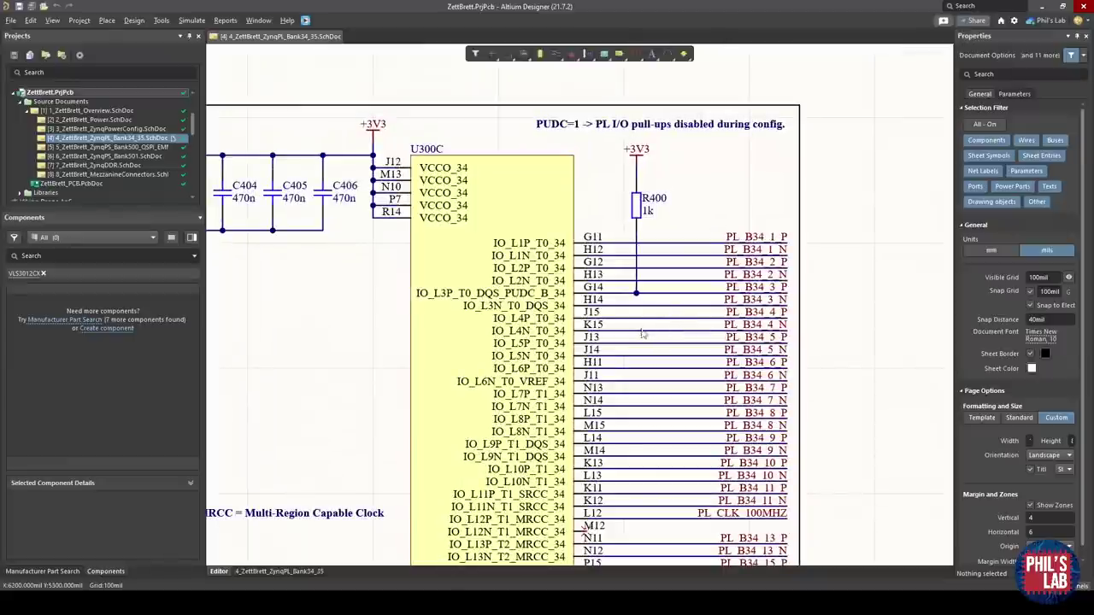
pyautogui.scroll(-1, 580, 295)
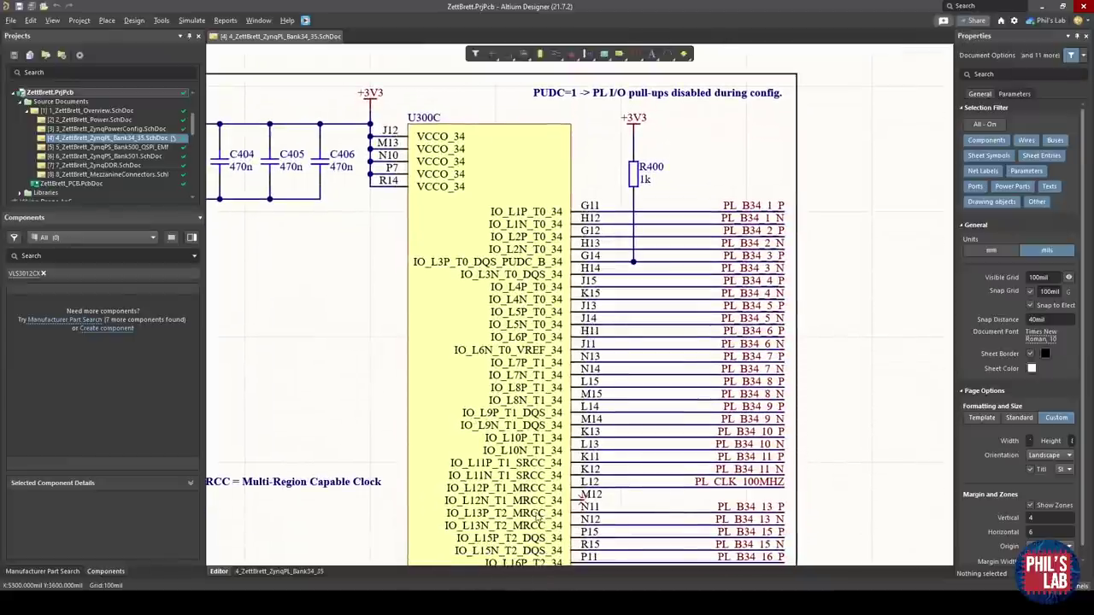
pyautogui.scroll(-2, 540, 526)
pyautogui.scroll(1, 620, 256)
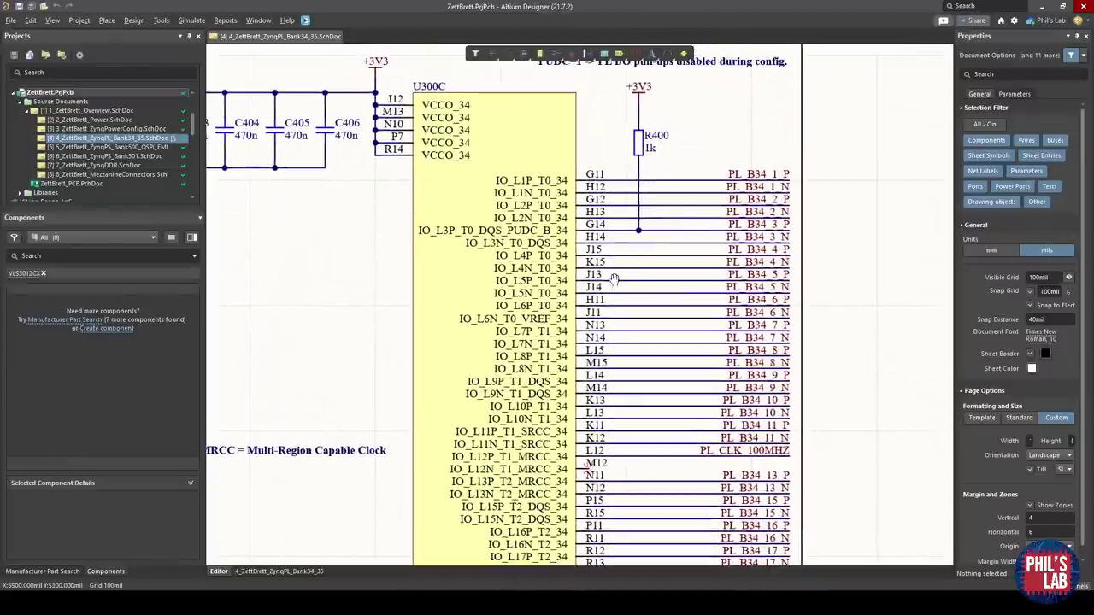
pyautogui.keyDown('ctrl'); pyautogui.scroll(2, 551, 244); pyautogui.keyUp('ctrl')
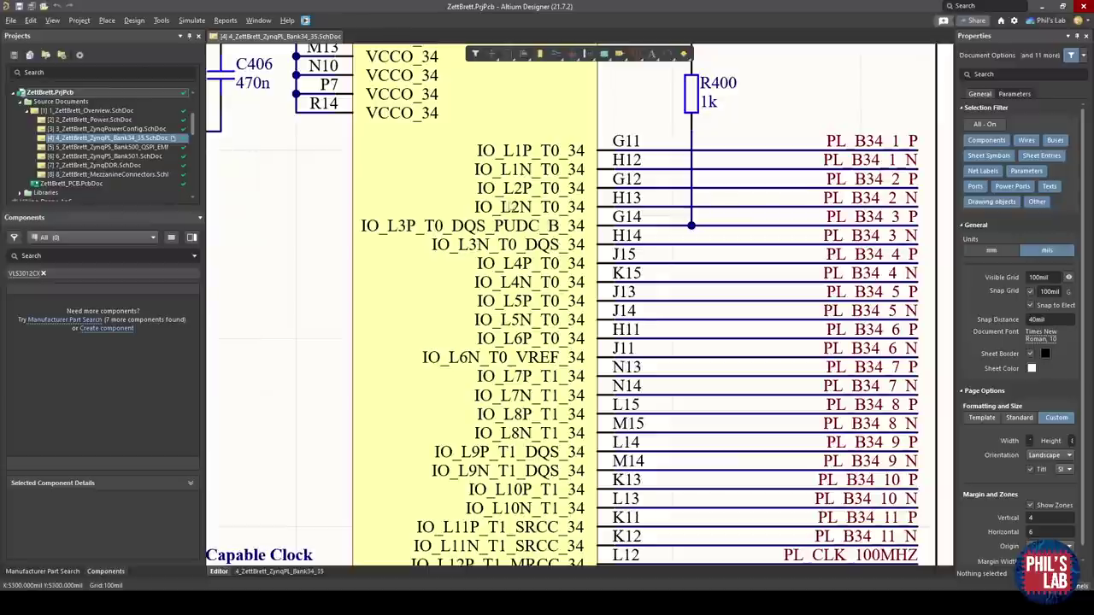
pyautogui.keyDown('ctrl'); pyautogui.scroll(-1, 530, 231); pyautogui.keyUp('ctrl')
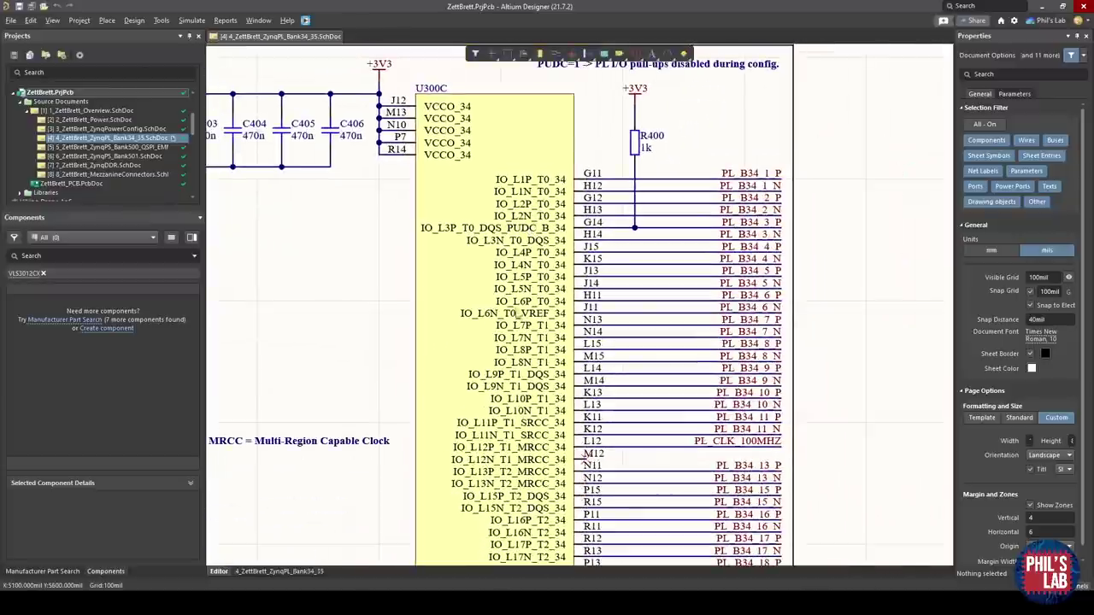
pyautogui.keyDown('ctrl'); pyautogui.scroll(-2, 646, 410); pyautogui.keyUp('ctrl')
pyautogui.keyDown('ctrl'); pyautogui.scroll(1, 577, 271); pyautogui.keyUp('ctrl')
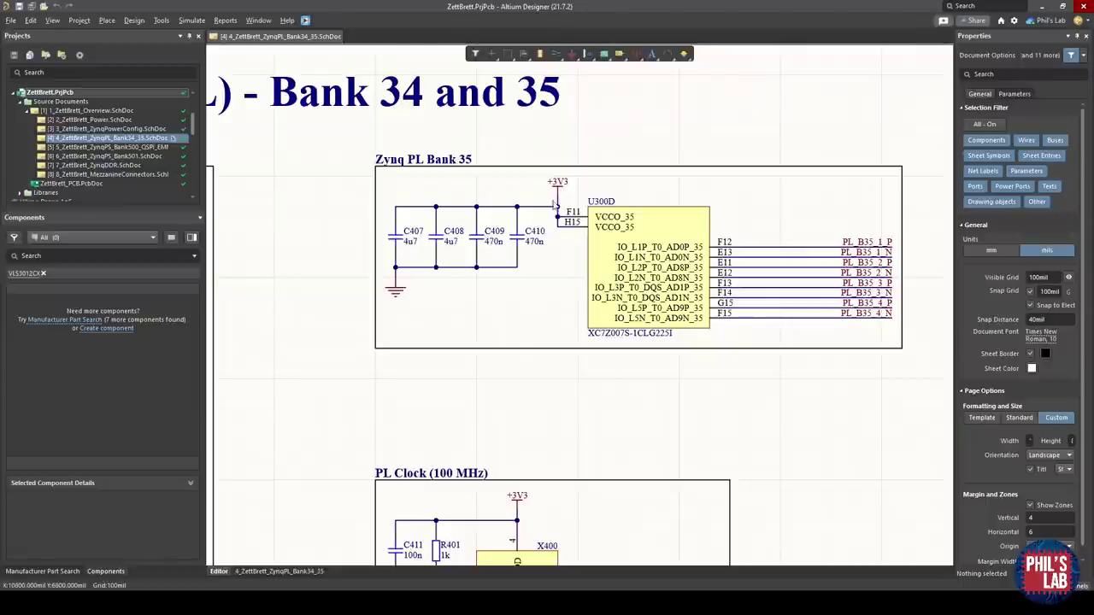
pyautogui.hotkey('ctrl', 'pagedown')
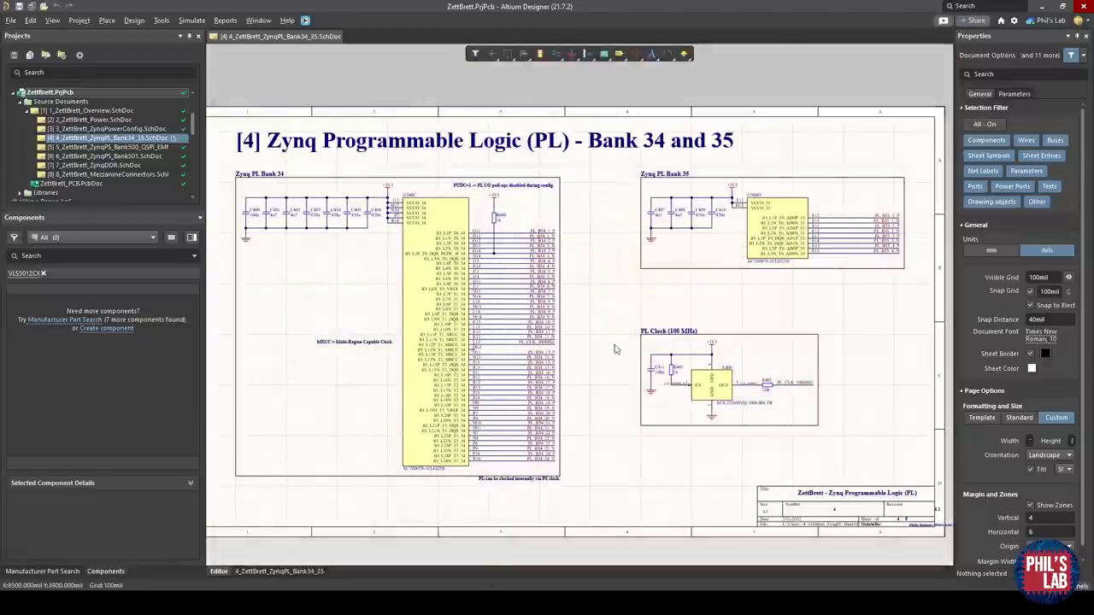
pyautogui.keyDown('ctrl'); pyautogui.scroll(1, 778, 385); pyautogui.keyUp('ctrl')
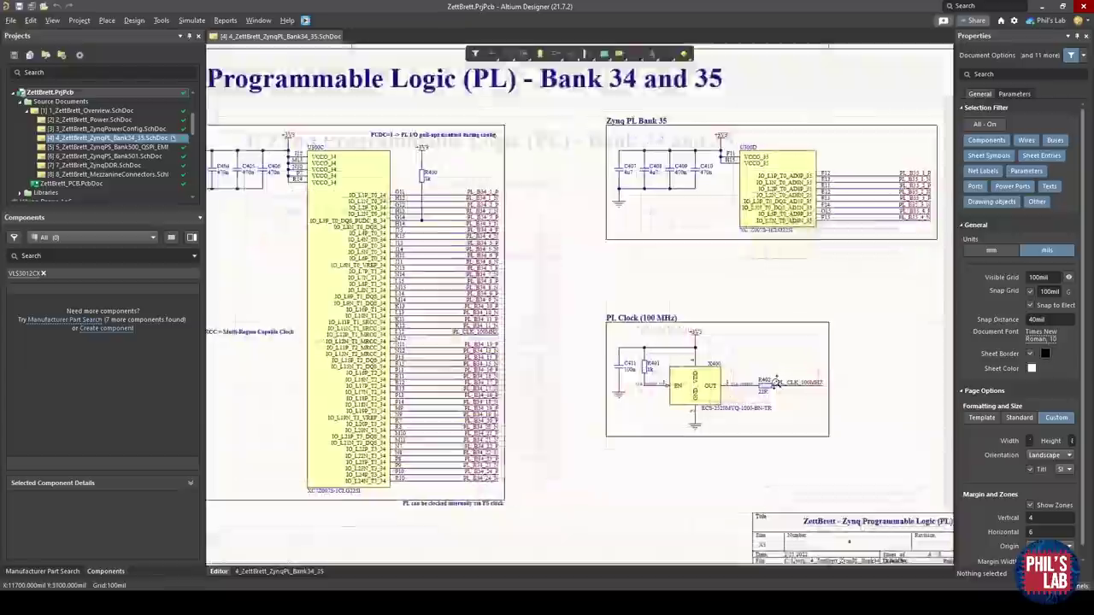
pyautogui.keyDown('ctrl'); pyautogui.scroll(3, 776, 384); pyautogui.keyUp('ctrl')
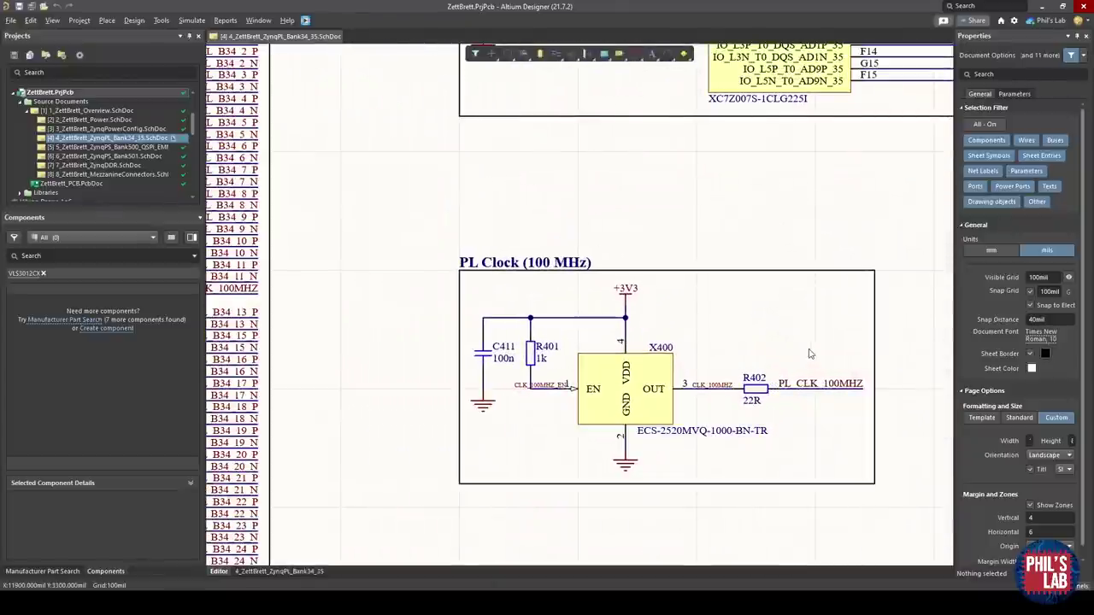
pyautogui.keyDown('ctrl'); pyautogui.scroll(2, 779, 348); pyautogui.keyUp('ctrl')
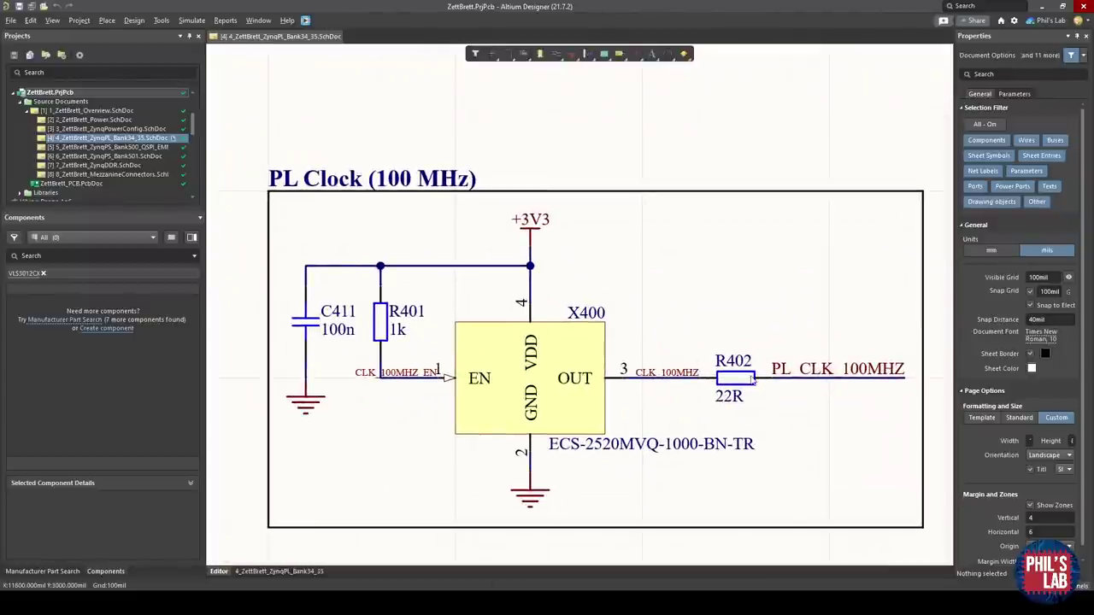
pyautogui.keyDown('ctrl'); pyautogui.scroll(-2, 536, 340); pyautogui.keyUp('ctrl')
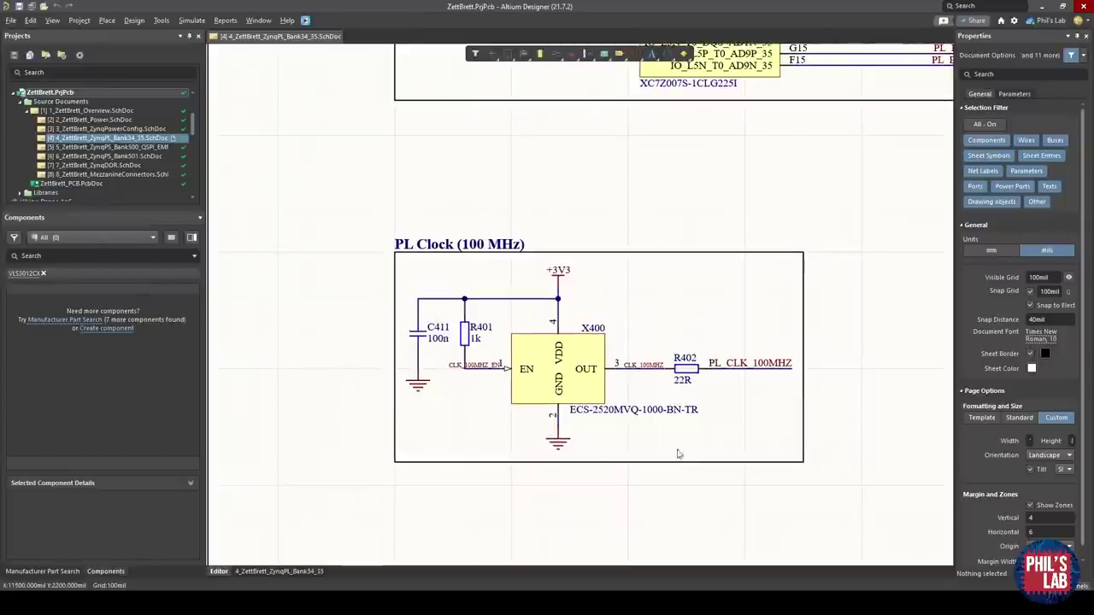
pyautogui.keyDown('ctrl'); pyautogui.scroll(-2, 823, 365); pyautogui.keyUp('ctrl')
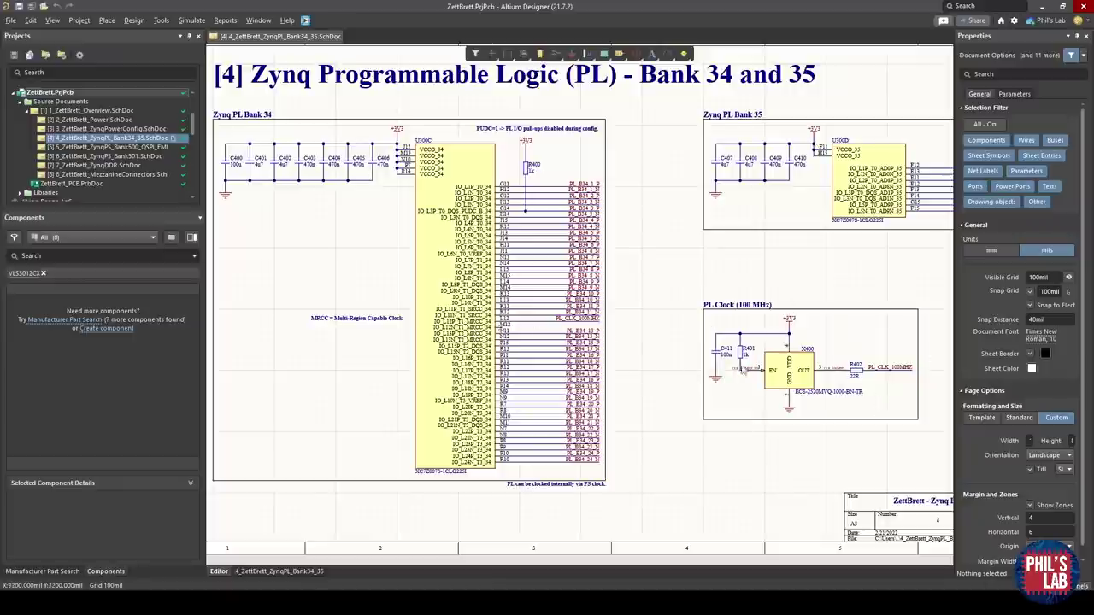
# Step: Zoom around the Bank 34 pin list, then switch to sheet 5, the Zynq PS/QSPI/EMMC schematic
pyautogui.keyDown('ctrl'); pyautogui.scroll(5, 495, 338); pyautogui.keyUp('ctrl')
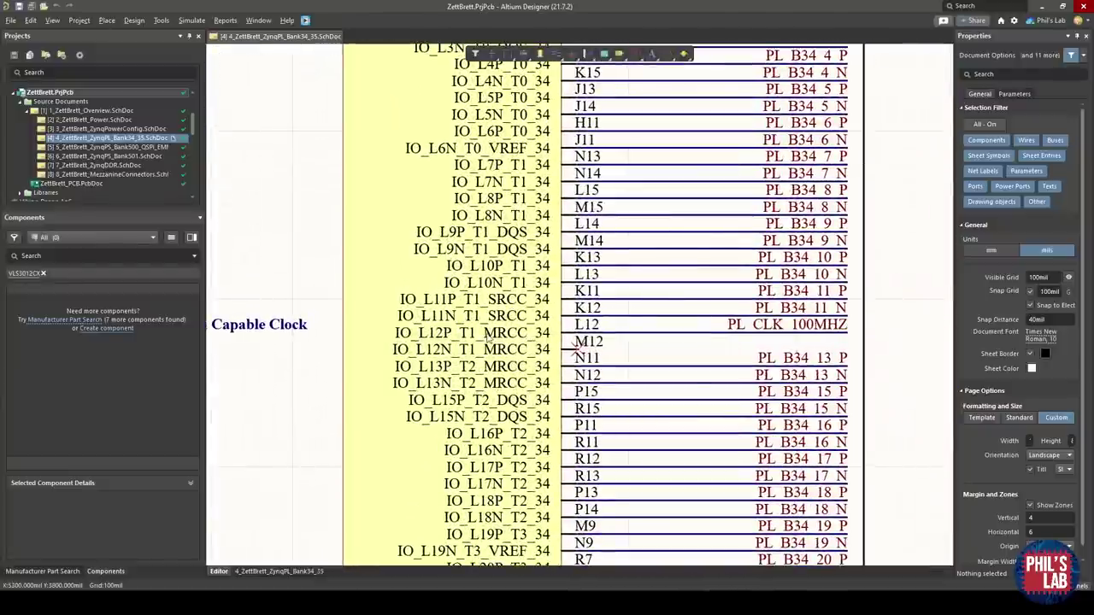
pyautogui.keyDown('ctrl'); pyautogui.scroll(-2, 507, 355); pyautogui.keyUp('ctrl')
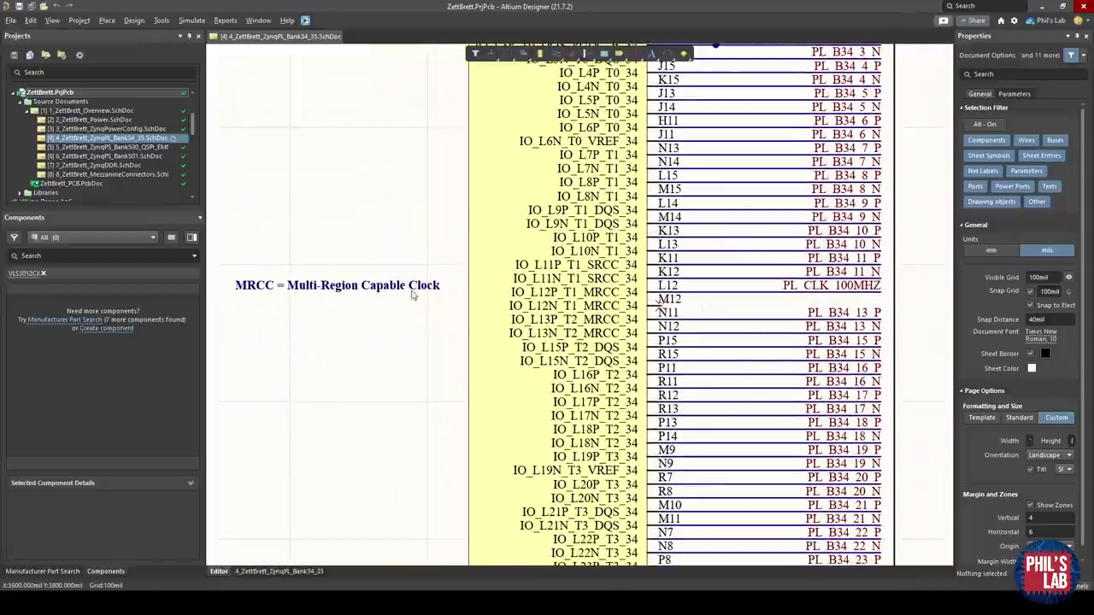
pyautogui.keyDown('shift'); pyautogui.hscroll(2, 740, 303); pyautogui.keyUp('shift')
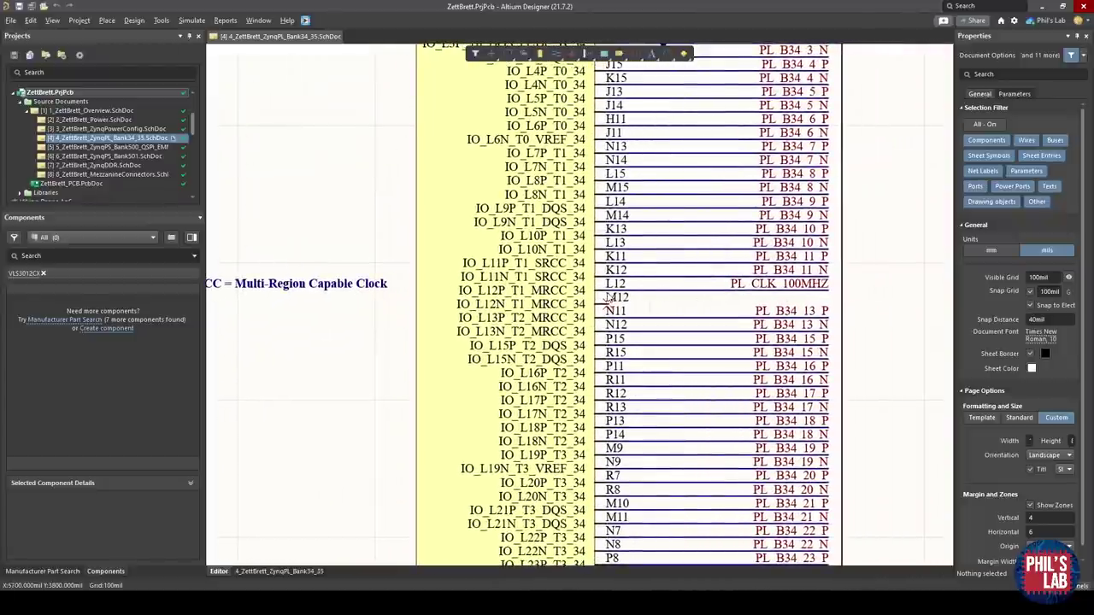
pyautogui.keyDown('ctrl'); pyautogui.scroll(-3, 607, 298); pyautogui.keyUp('ctrl')
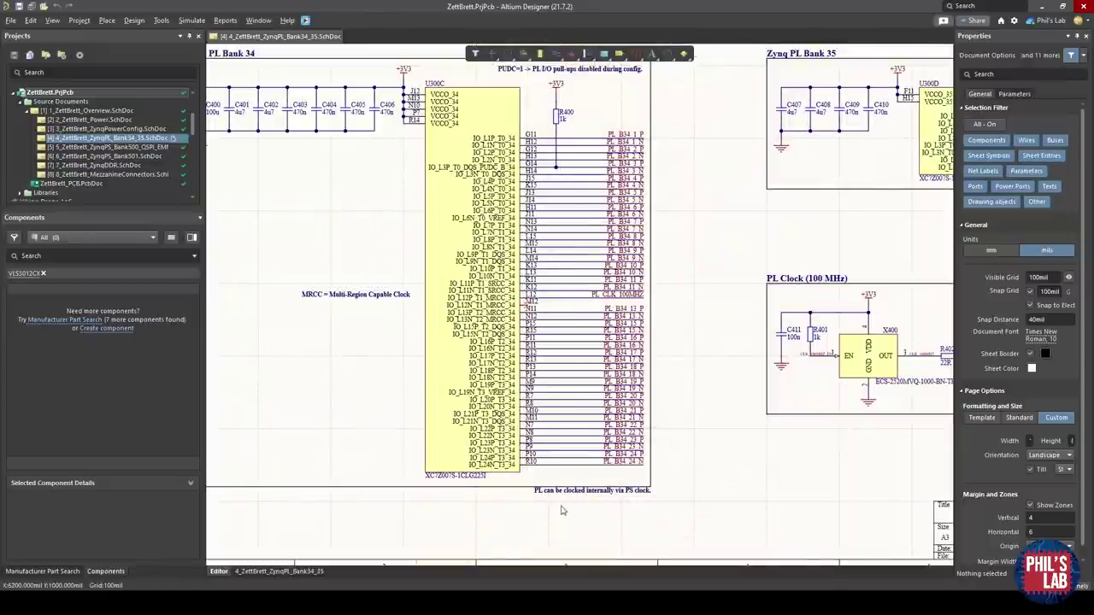
pyautogui.keyDown('ctrl'); pyautogui.scroll(-2, 718, 459); pyautogui.keyUp('ctrl')
pyautogui.keyDown('ctrl'); pyautogui.scroll(5, 625, 505); pyautogui.keyUp('ctrl')
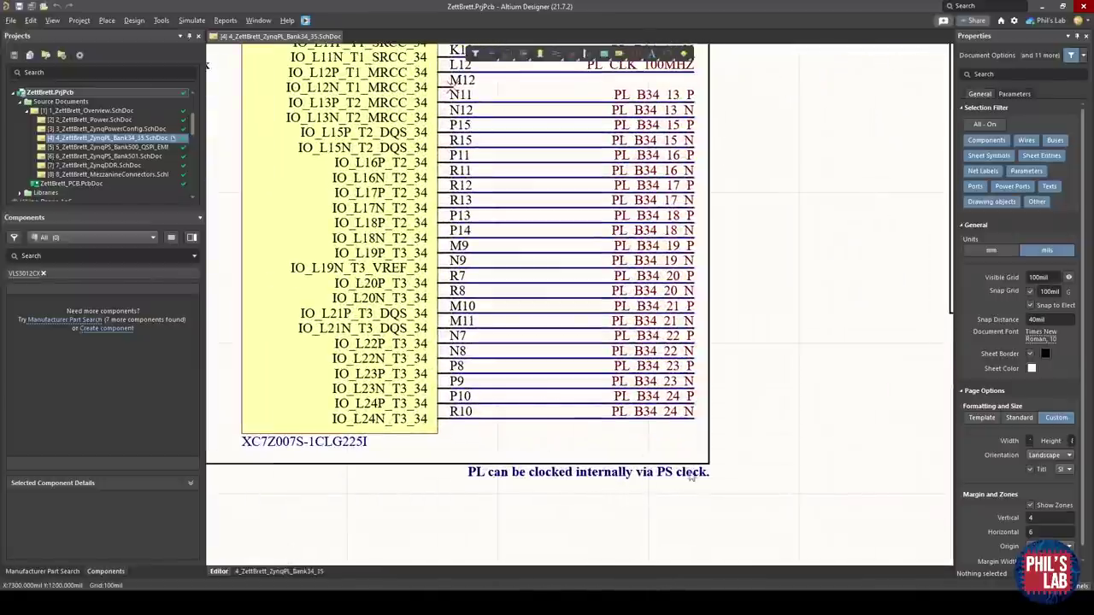
pyautogui.hotkey('ctrl', 'Tab')
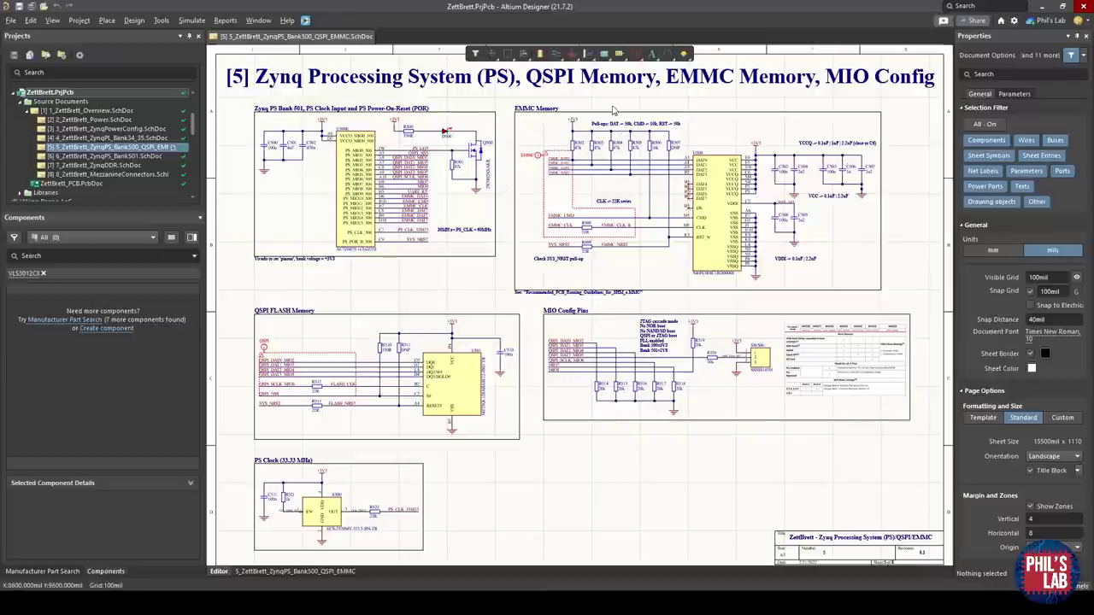
# Step: Zoom in on U300E's PS_CLK pin and its 30–60 MHz note
pyautogui.keyDown('ctrl'); pyautogui.scroll(4, 359, 141); pyautogui.keyUp('ctrl')
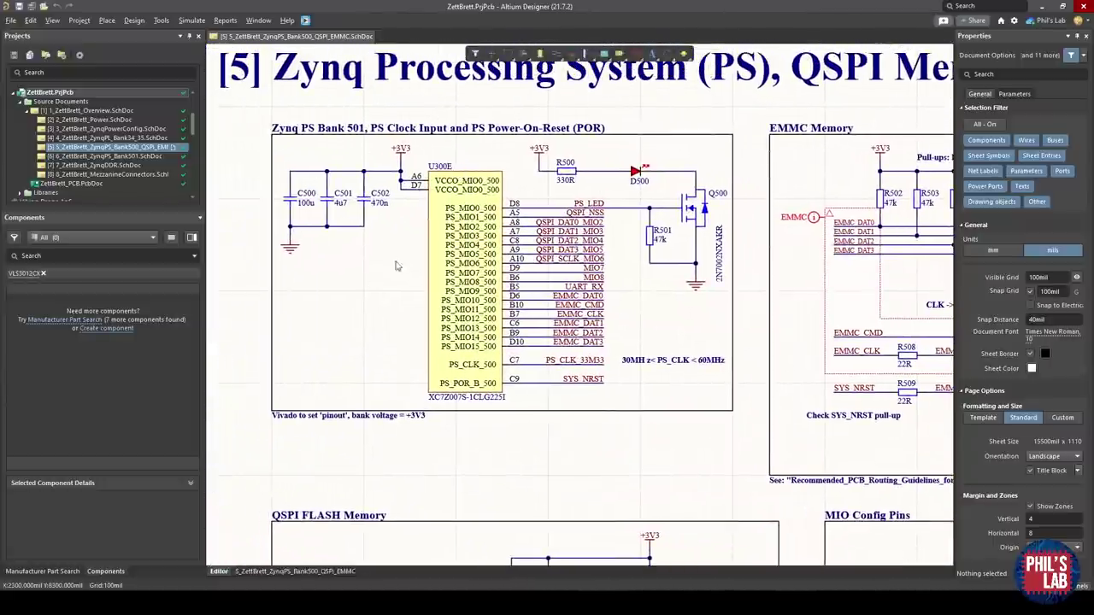
pyautogui.keyDown('ctrl'); pyautogui.scroll(2, 440, 195); pyautogui.keyUp('ctrl')
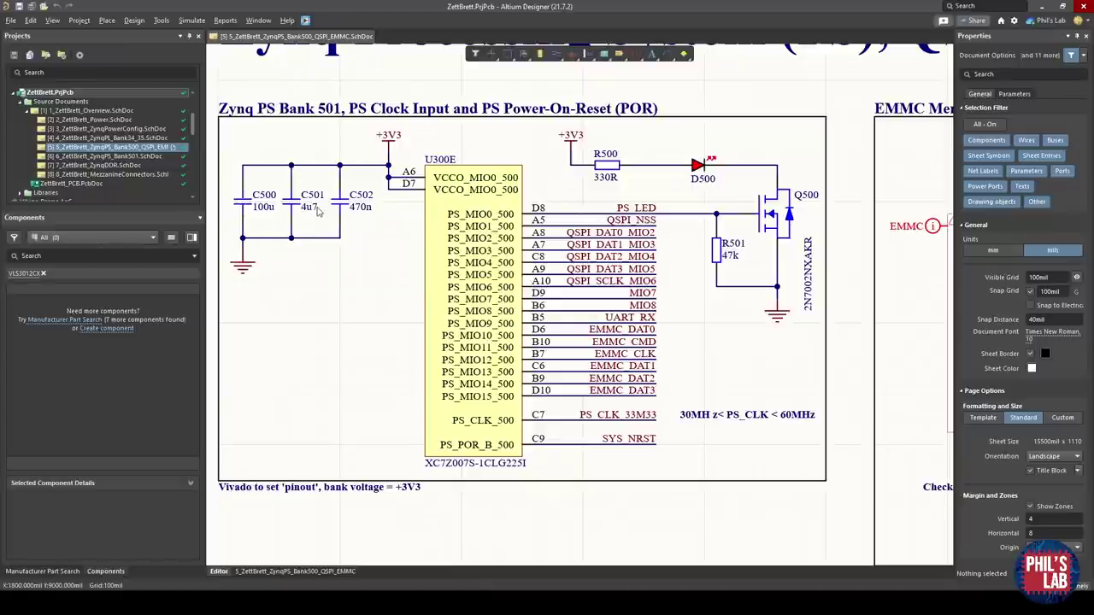
pyautogui.keyDown('ctrl'); pyautogui.scroll(2, 318, 211); pyautogui.keyUp('ctrl')
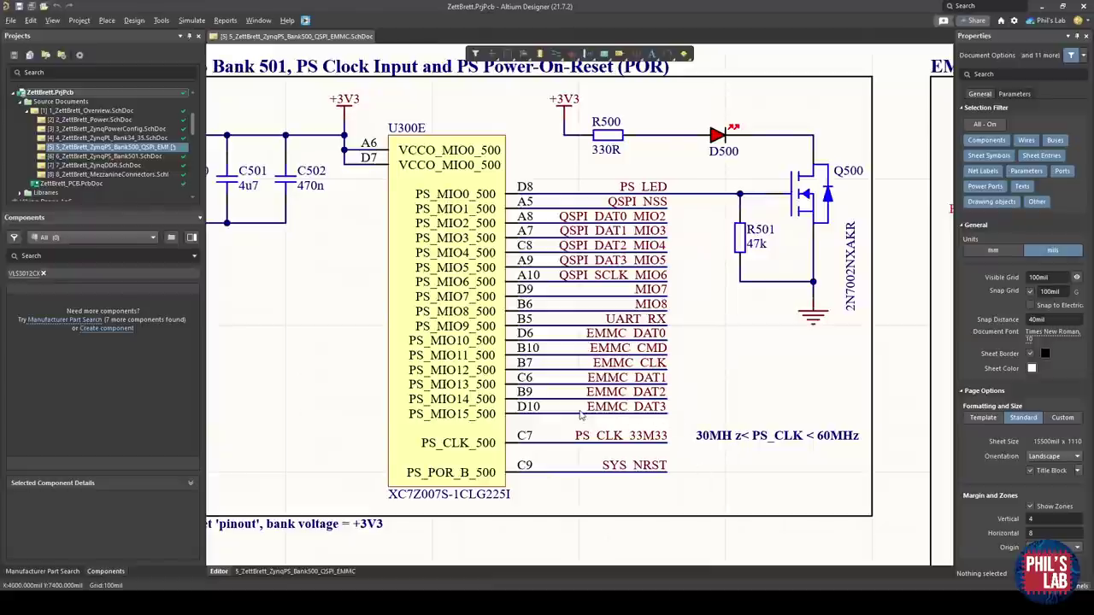
pyautogui.keyDown('ctrl'); pyautogui.scroll(1, 603, 462); pyautogui.keyUp('ctrl')
pyautogui.moveTo(752, 441); pyautogui.dragTo(718, 432, button='right')
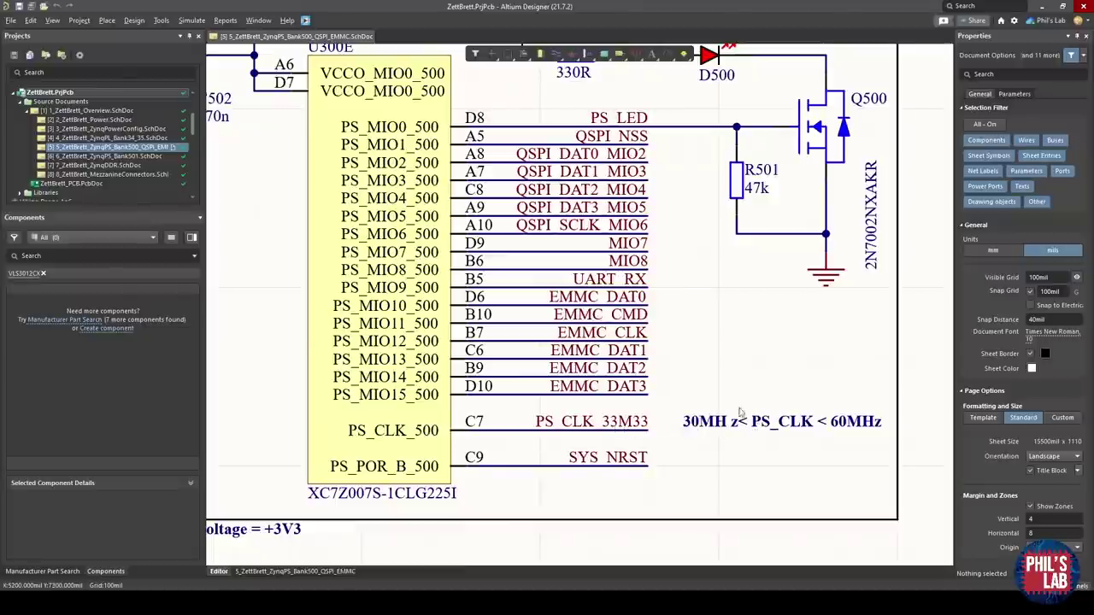
pyautogui.keyDown('ctrl'); pyautogui.scroll(-3, 705, 406); pyautogui.keyUp('ctrl')
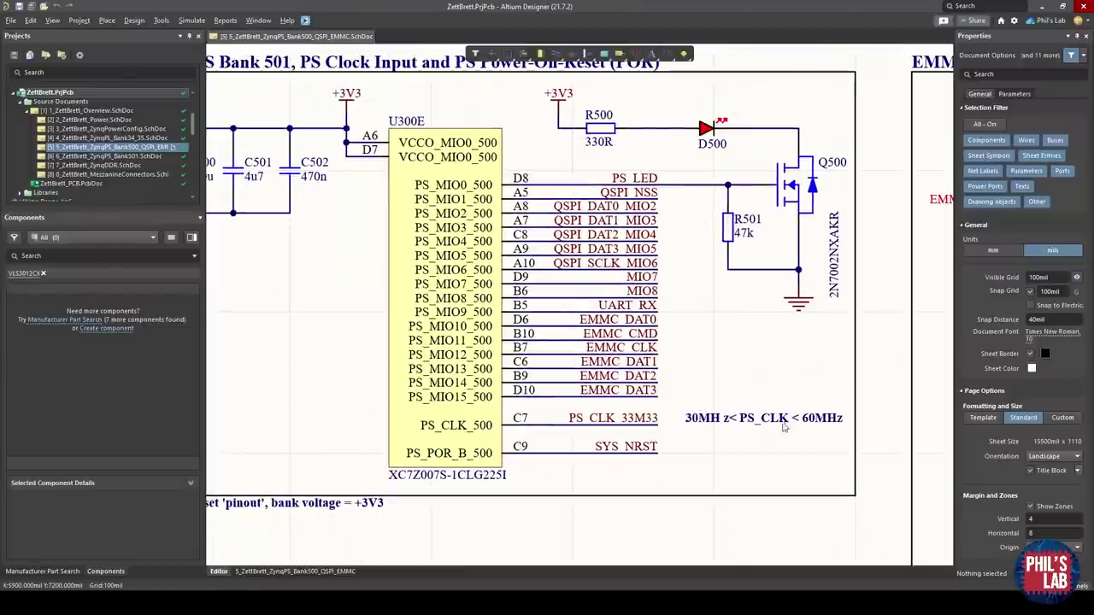
pyautogui.keyDown('ctrl'); pyautogui.scroll(2, 732, 417); pyautogui.keyUp('ctrl')
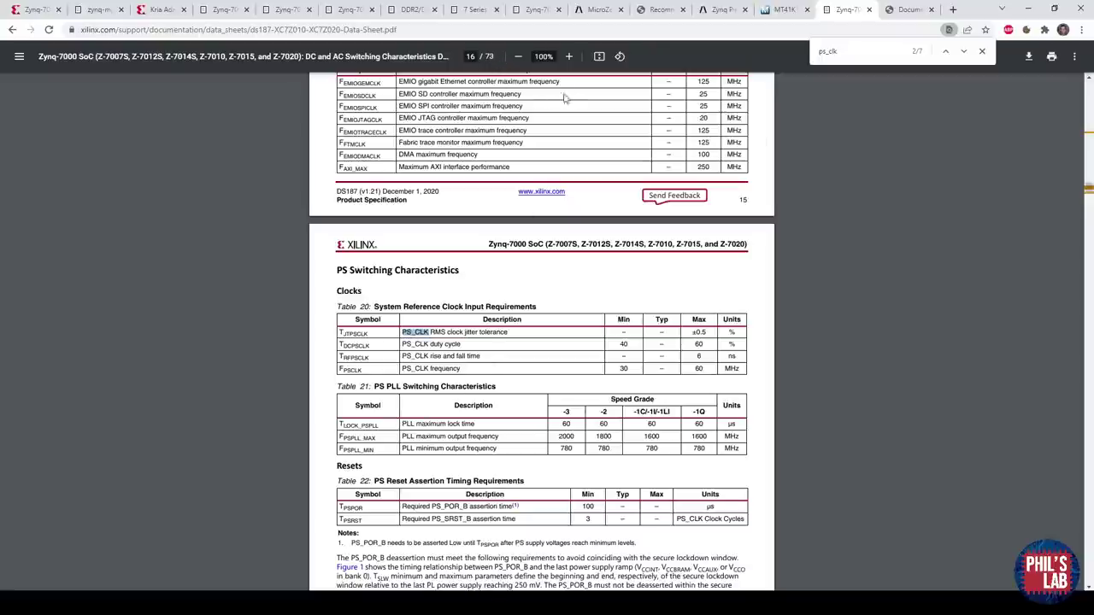
# Step: Zoom the datasheet to 150% and highlight the PS_CLK 30–60 MHz frequency row
pyautogui.click(570, 57)
pyautogui.click(569, 57)
pyautogui.click(570, 56)
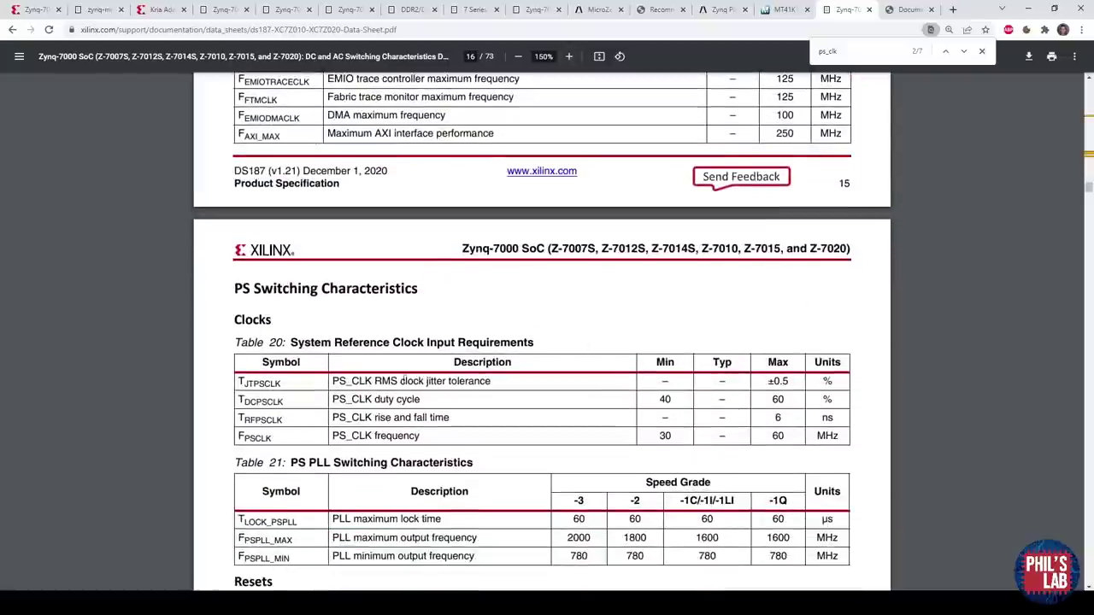
pyautogui.moveTo(339, 432); pyautogui.dragTo(853, 437)
pyautogui.click(693, 438)
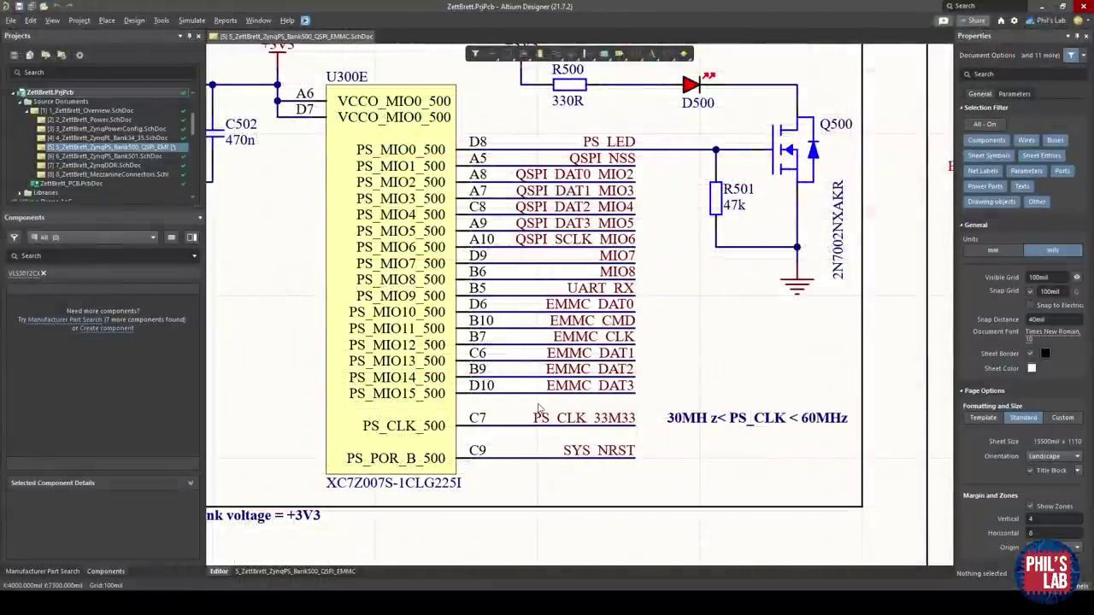
# Step: Zoom around the QSPI flash and 33.33 MHz PS clock circuits
pyautogui.keyDown('ctrl'); pyautogui.scroll(-5, 538, 409); pyautogui.keyUp('ctrl')
pyautogui.keyDown('ctrl'); pyautogui.scroll(3, 599, 206); pyautogui.keyUp('ctrl')
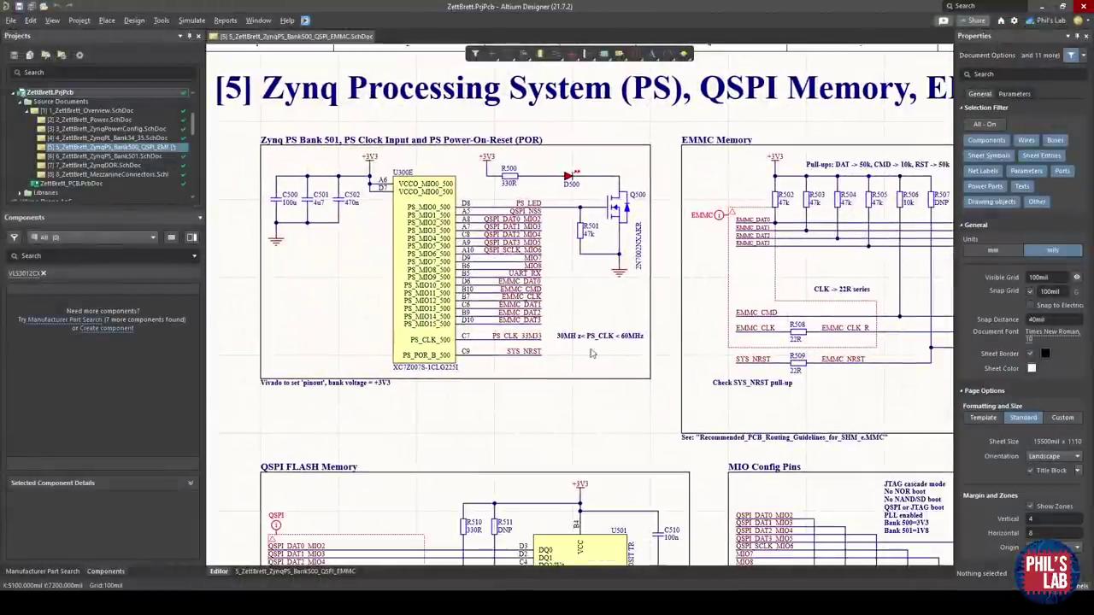
pyautogui.keyDown('ctrl'); pyautogui.scroll(4, 365, 368); pyautogui.keyUp('ctrl')
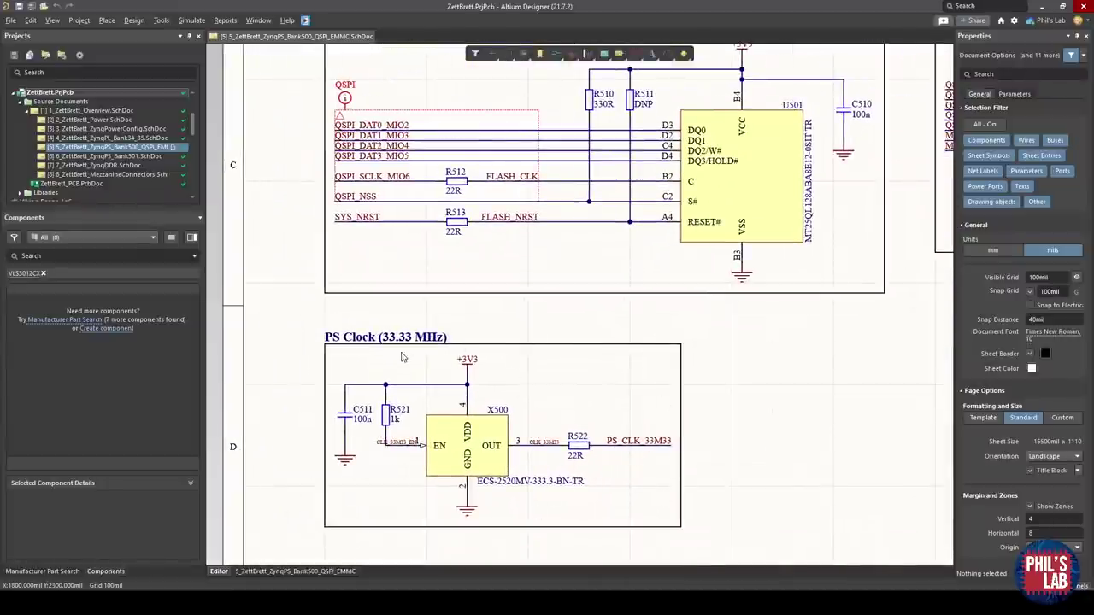
pyautogui.keyDown('ctrl'); pyautogui.scroll(-3, 403, 357); pyautogui.keyUp('ctrl')
pyautogui.keyDown('ctrl'); pyautogui.scroll(3, 682, 412); pyautogui.keyUp('ctrl')
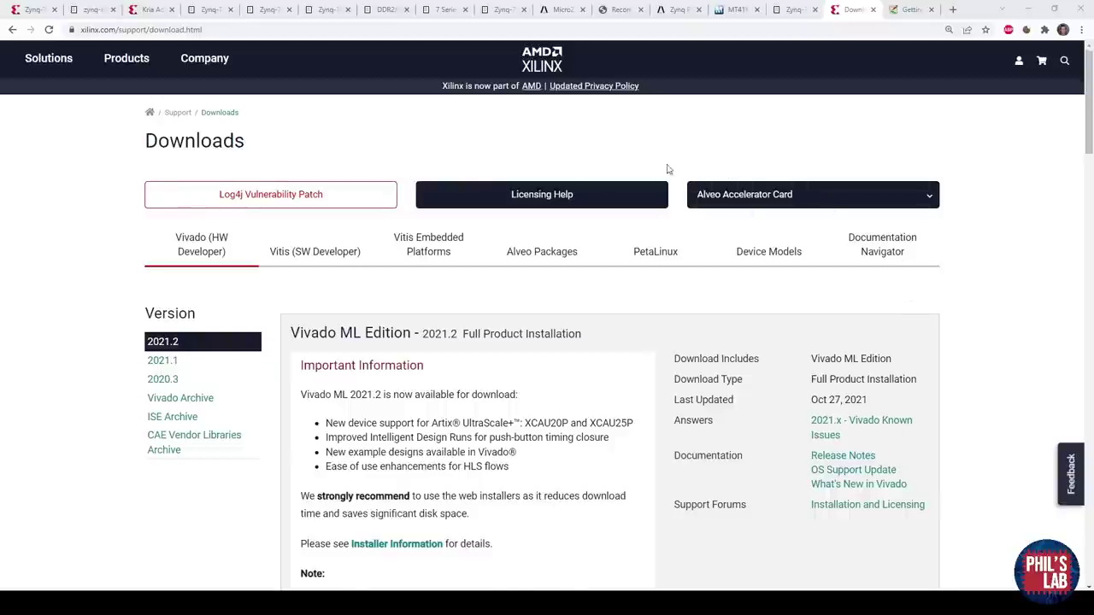
# Step: Bring up the Digilent Getting Started with Vivado guide and scroll down through it
pyautogui.click(913, 10)
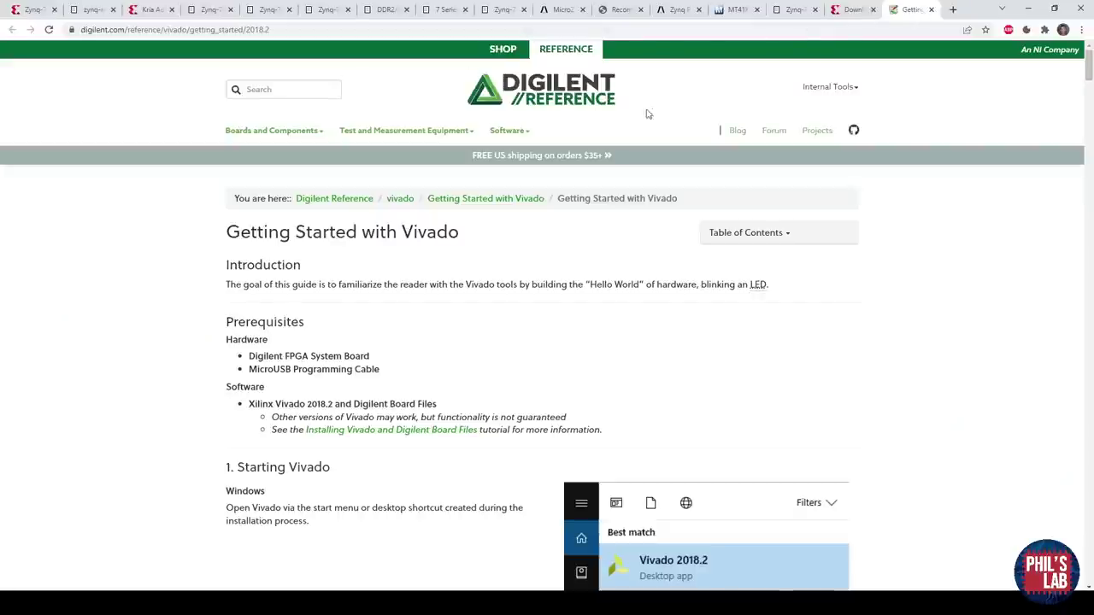
pyautogui.scroll(-15, 384, 430)
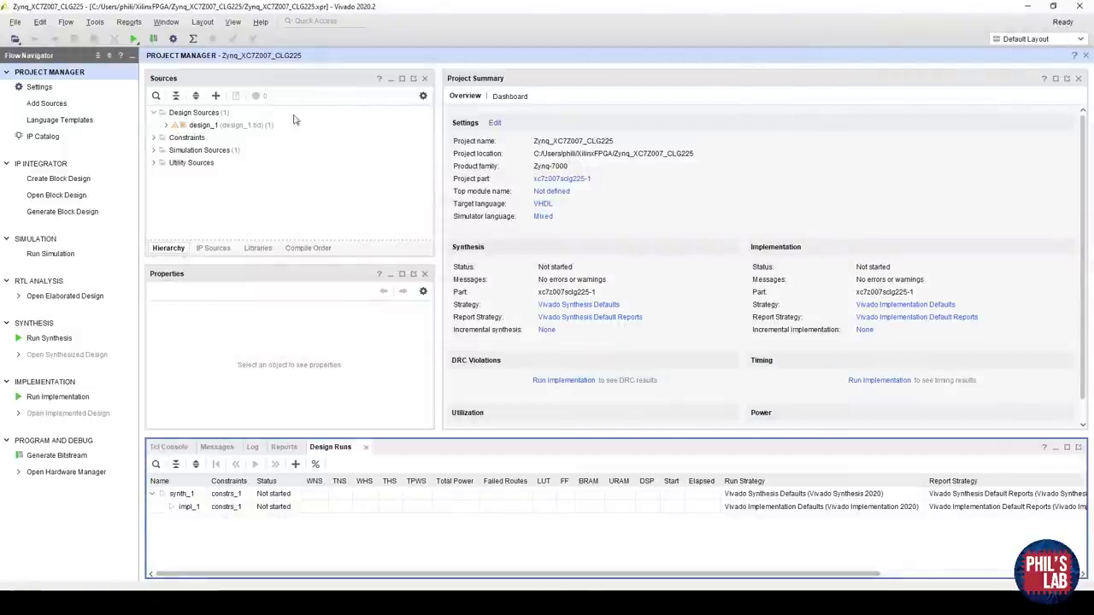
# Step: Open the design_1 block design and browse the Add IP list without adding anything
pyautogui.click(55, 196)
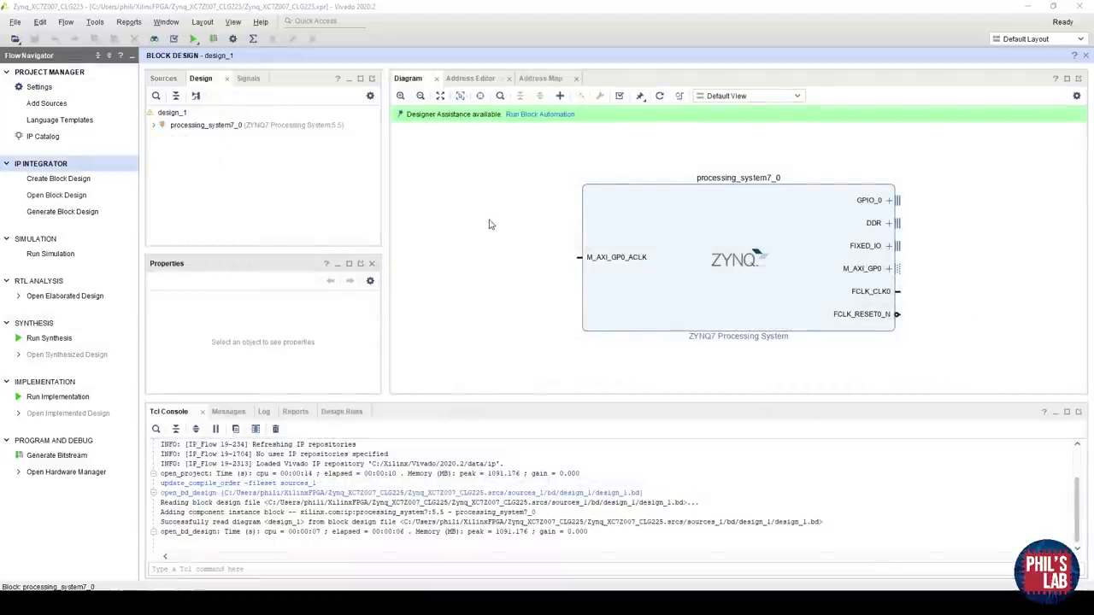
pyautogui.click(485, 239)
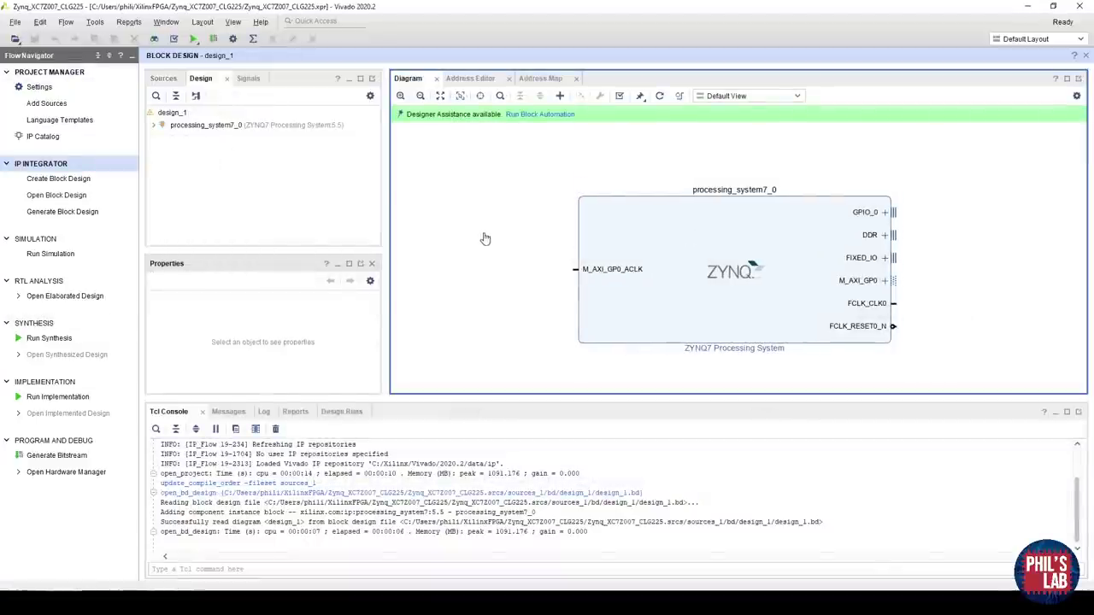
pyautogui.click(560, 95)
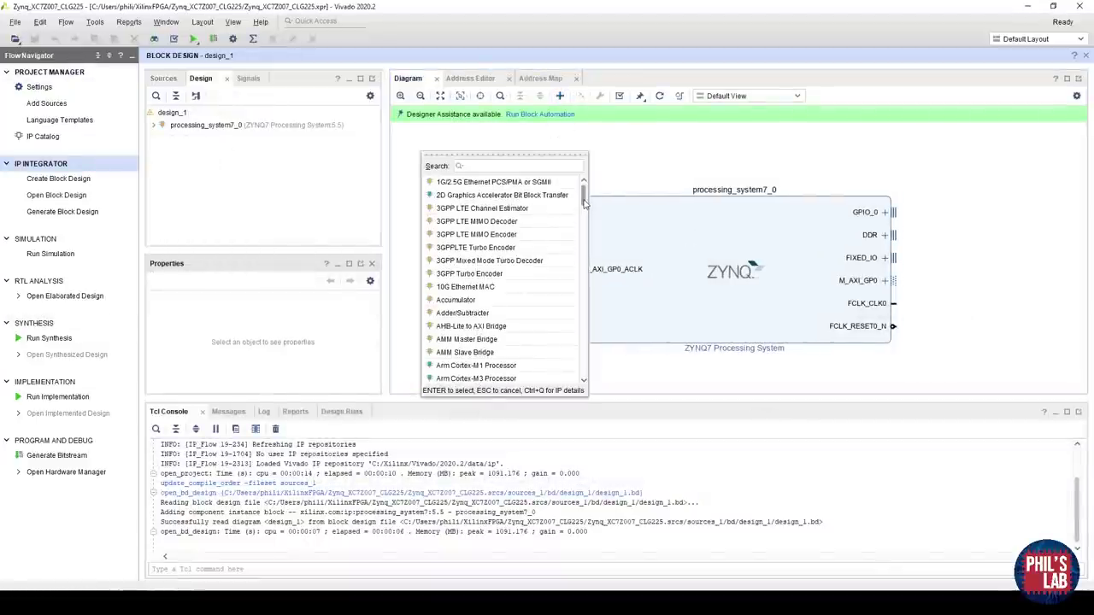
pyautogui.moveTo(585, 201); pyautogui.dragTo(583, 283)
pyautogui.click(667, 167)
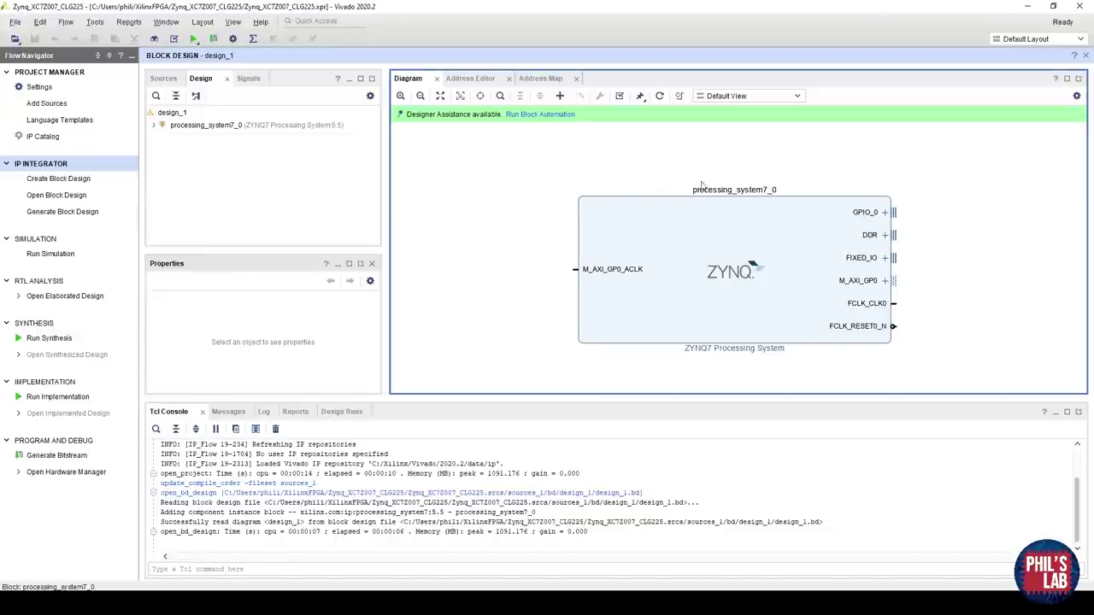
# Step: Open the ZYNQ7 Processing System re-customize dialog at its PS-PL Configuration page
pyautogui.doubleClick(680, 231)
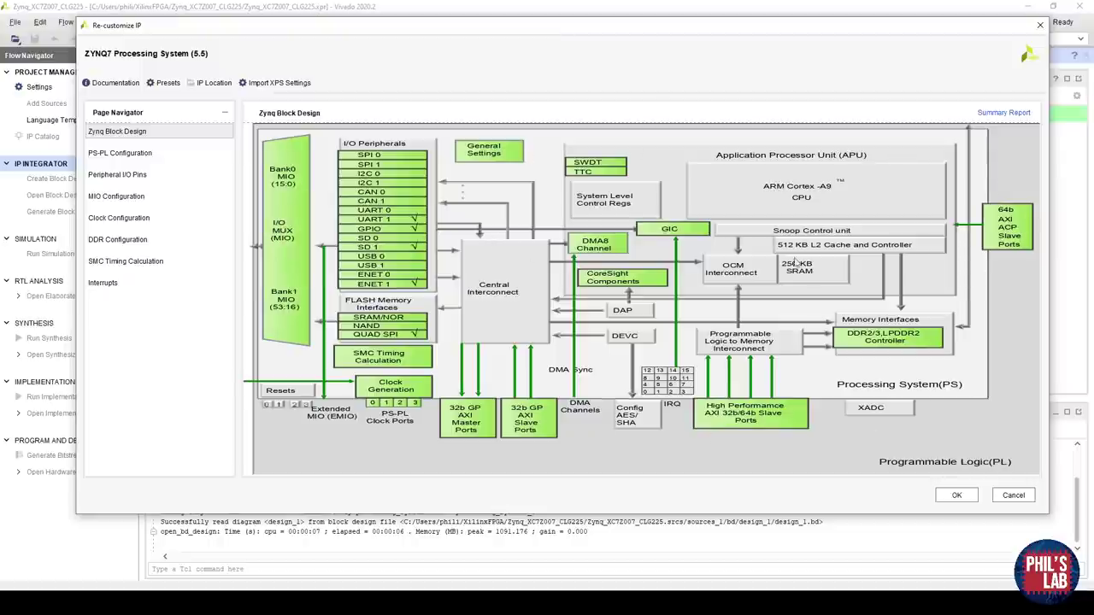
pyautogui.click(122, 154)
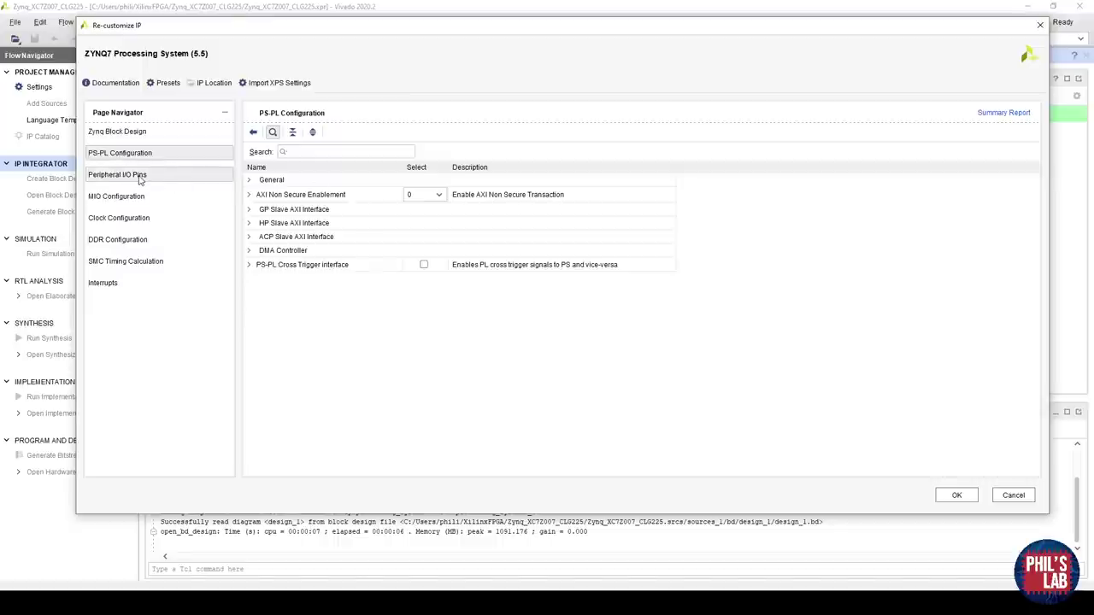
# Step: Show Peripheral I/O Pins, keeping Bank 0 at LVCMOS 3.3V and Bank 1 at HSTL 1.8V
pyautogui.click(118, 175)
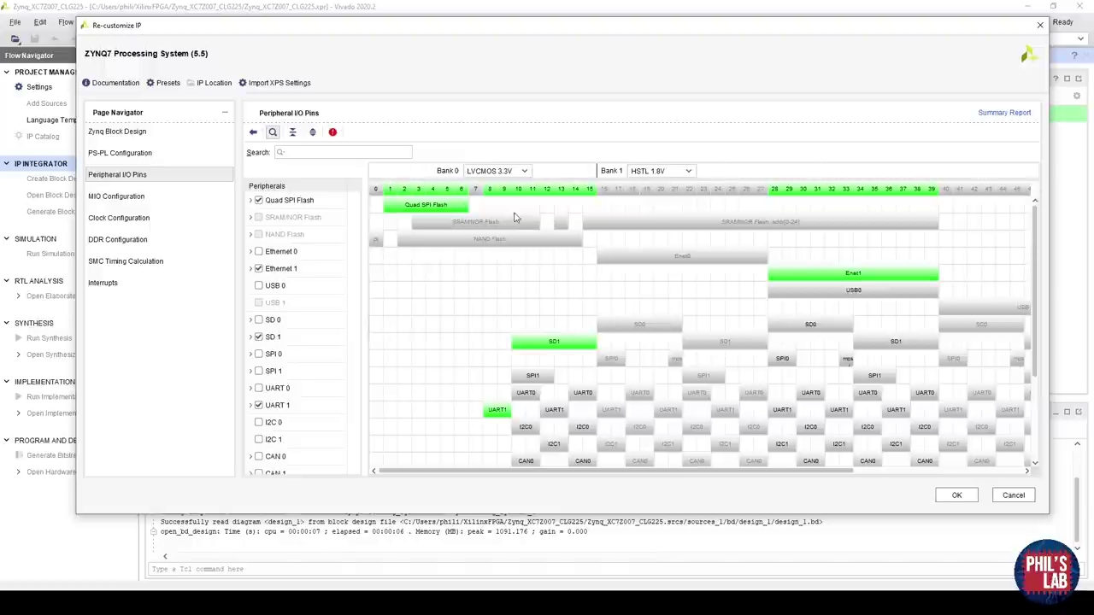
pyautogui.click(519, 172)
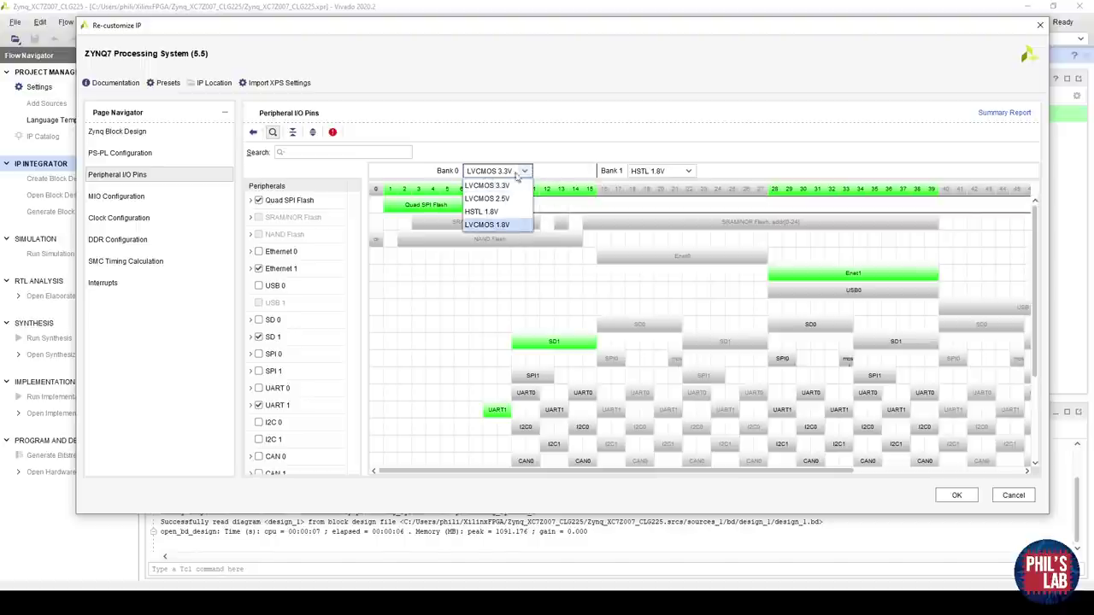
pyautogui.click(567, 171)
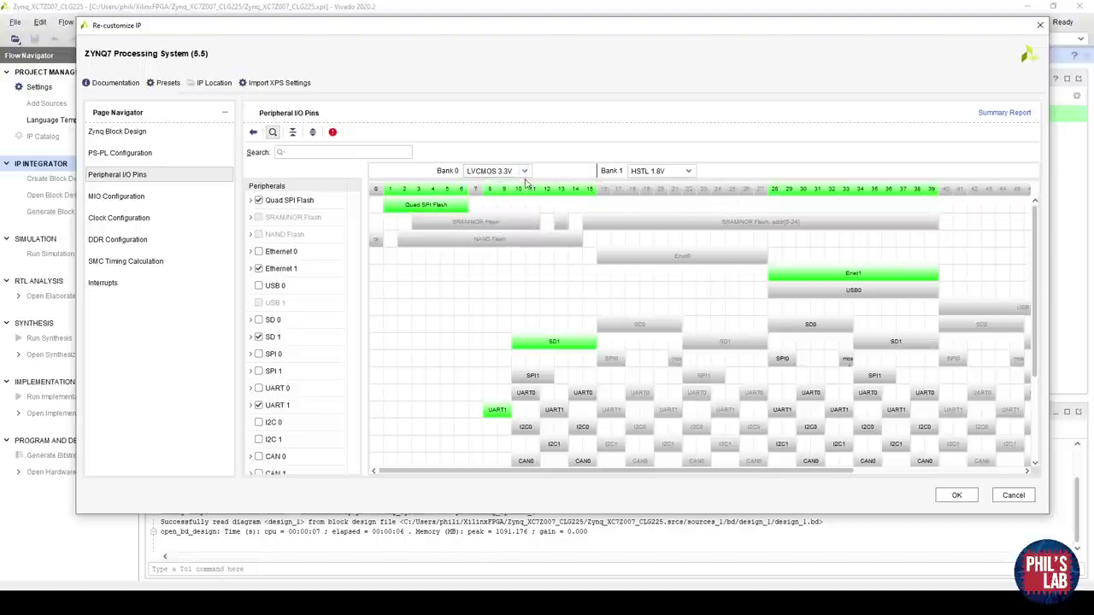
pyautogui.click(689, 172)
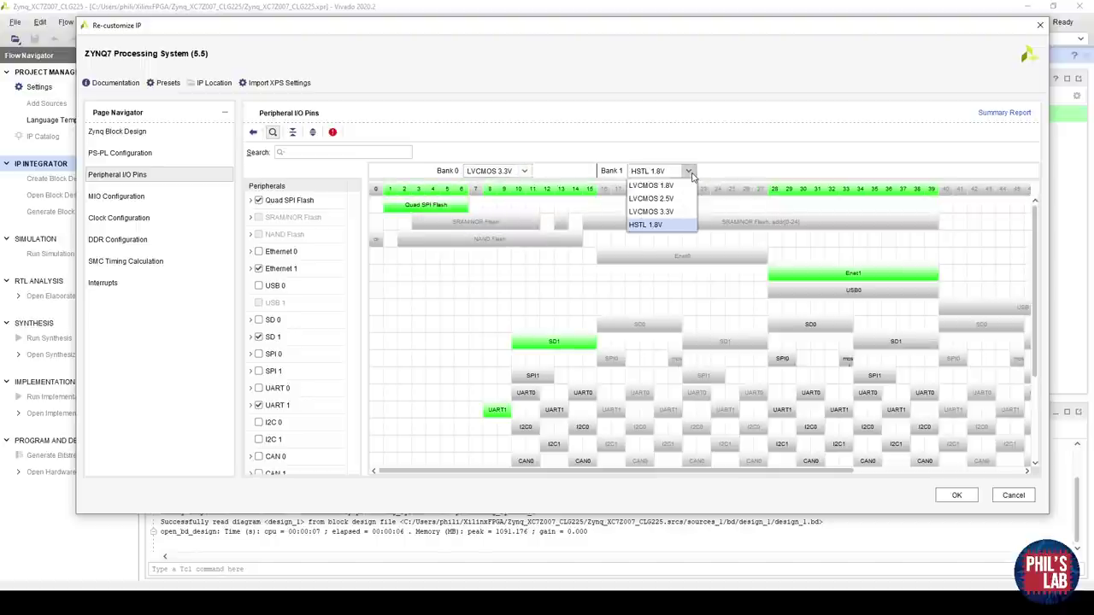
pyautogui.click(718, 171)
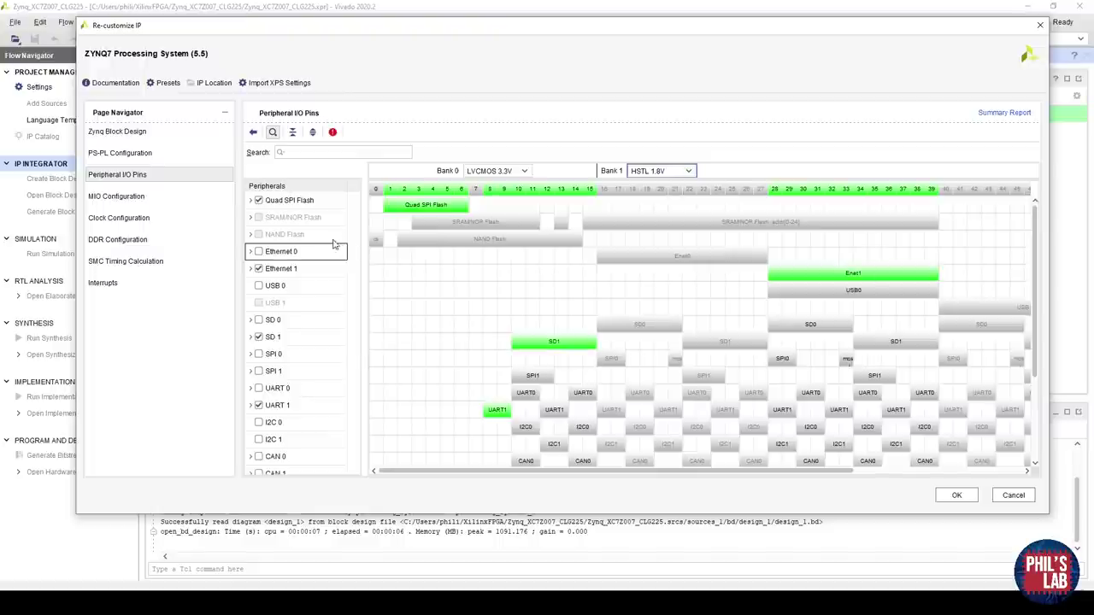
# Step: Inspect the Quad SPI Flash, Ethernet 1 and SD 1 pin assignments across the grid
pyautogui.click(455, 204)
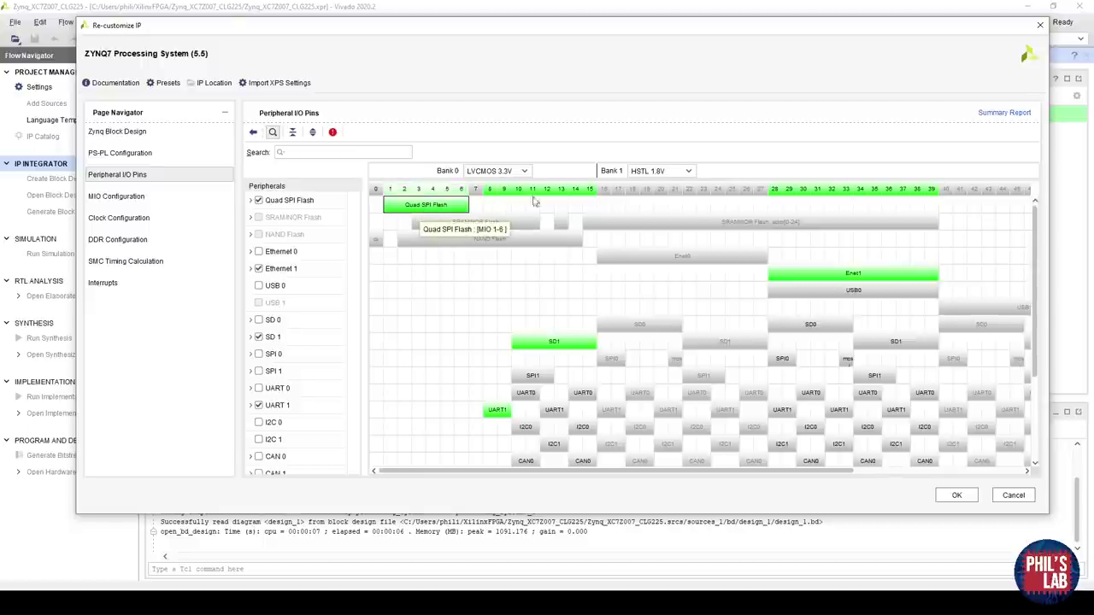
pyautogui.click(282, 271)
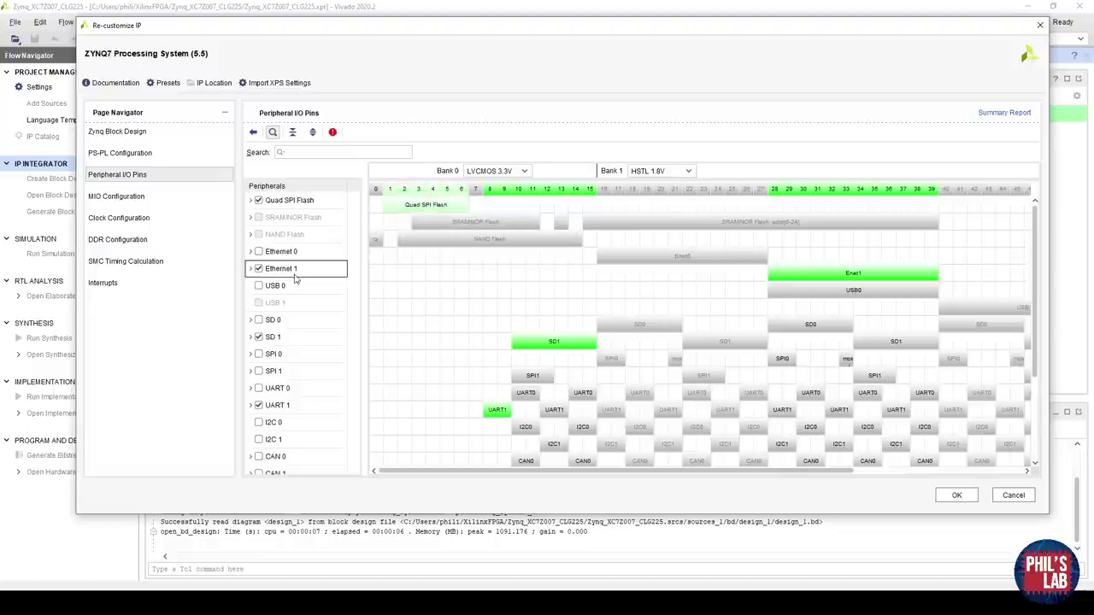
pyautogui.click(274, 338)
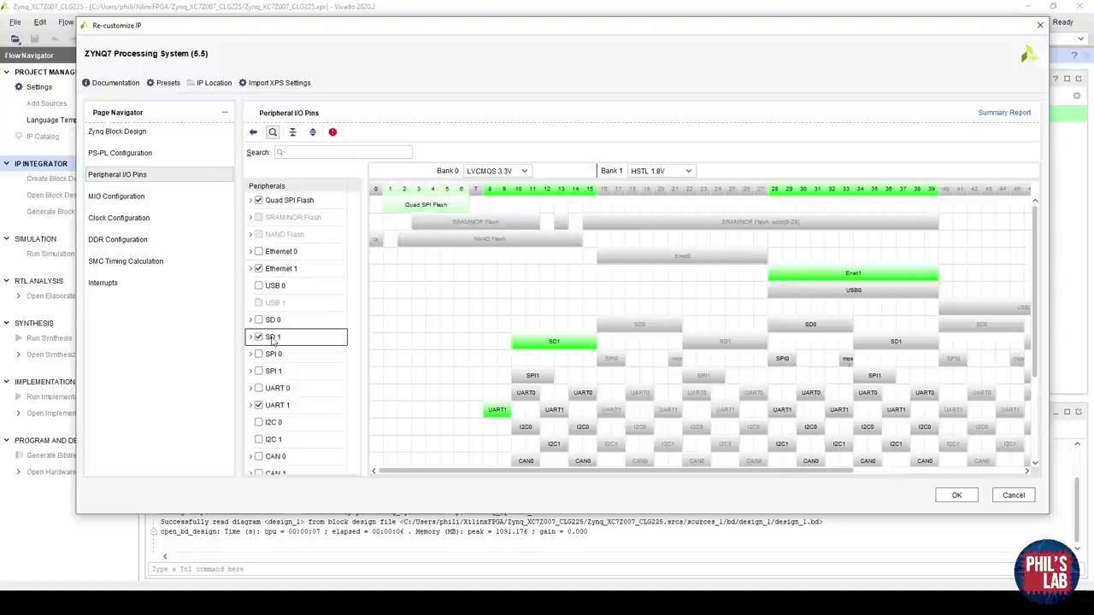
pyautogui.moveTo(772, 471); pyautogui.dragTo(868, 471)
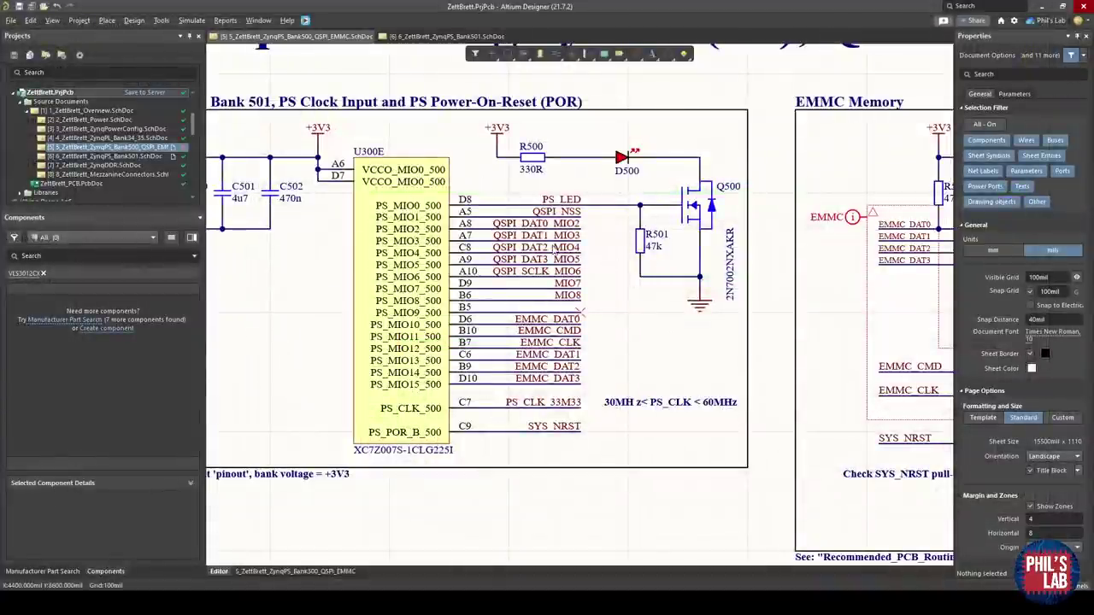
# Step: Pan across sheet 5's C500, EMMC and QSPI flash circuits, selecting then deselecting the EMMC blanket
pyautogui.keyDown('ctrl'); pyautogui.scroll(1, 554, 247); pyautogui.keyUp('ctrl')
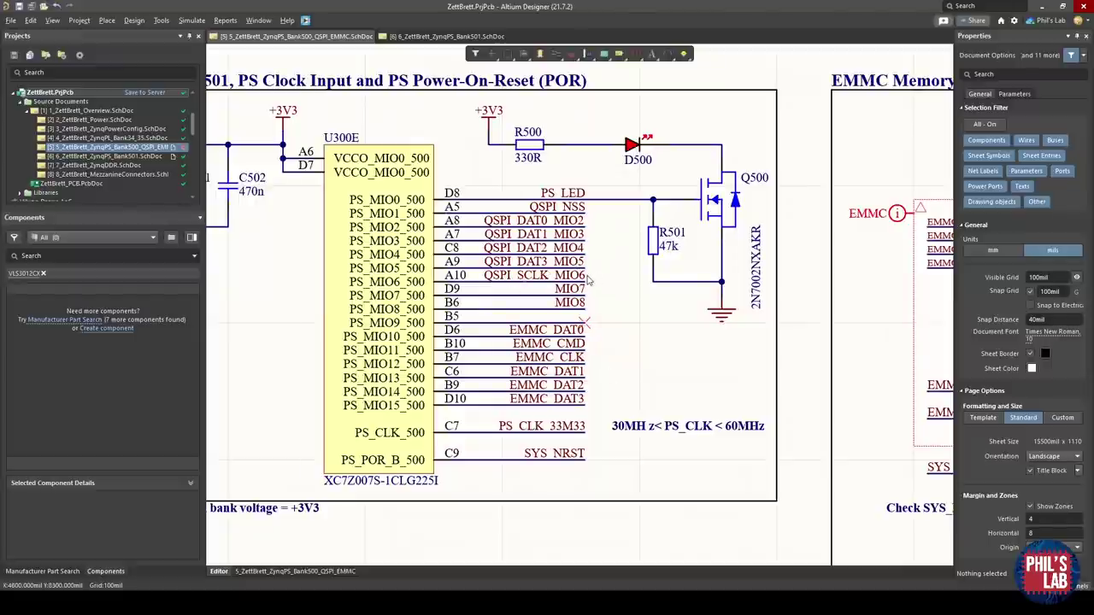
pyautogui.moveTo(237, 123); pyautogui.dragTo(345, 139, button='right')
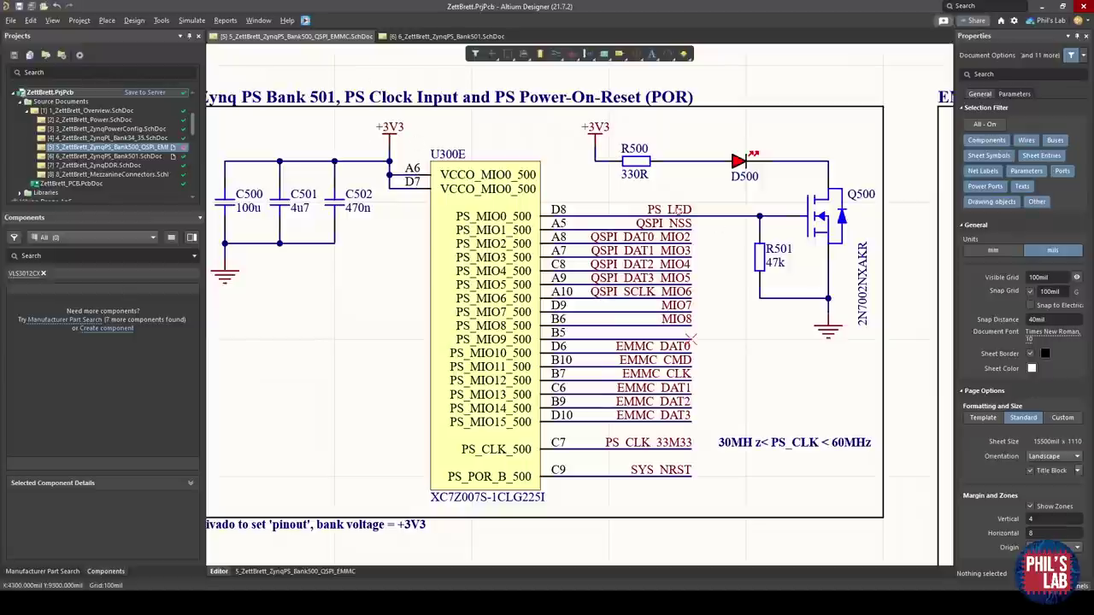
pyautogui.keyDown('ctrl'); pyautogui.scroll(-2, 798, 252); pyautogui.keyUp('ctrl')
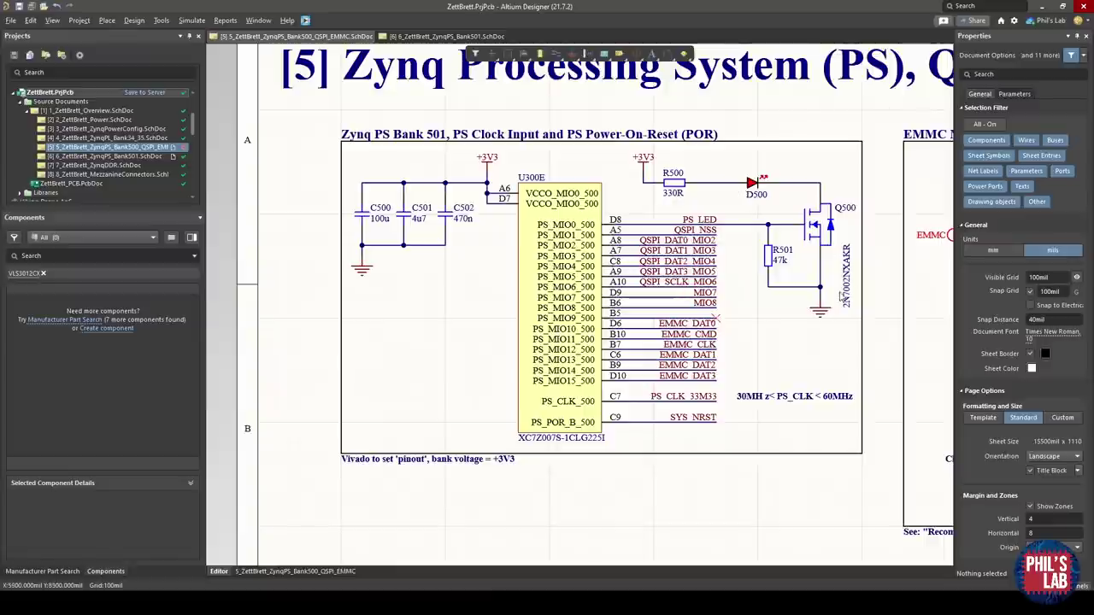
pyautogui.moveTo(840, 292); pyautogui.dragTo(758, 285, button='right')
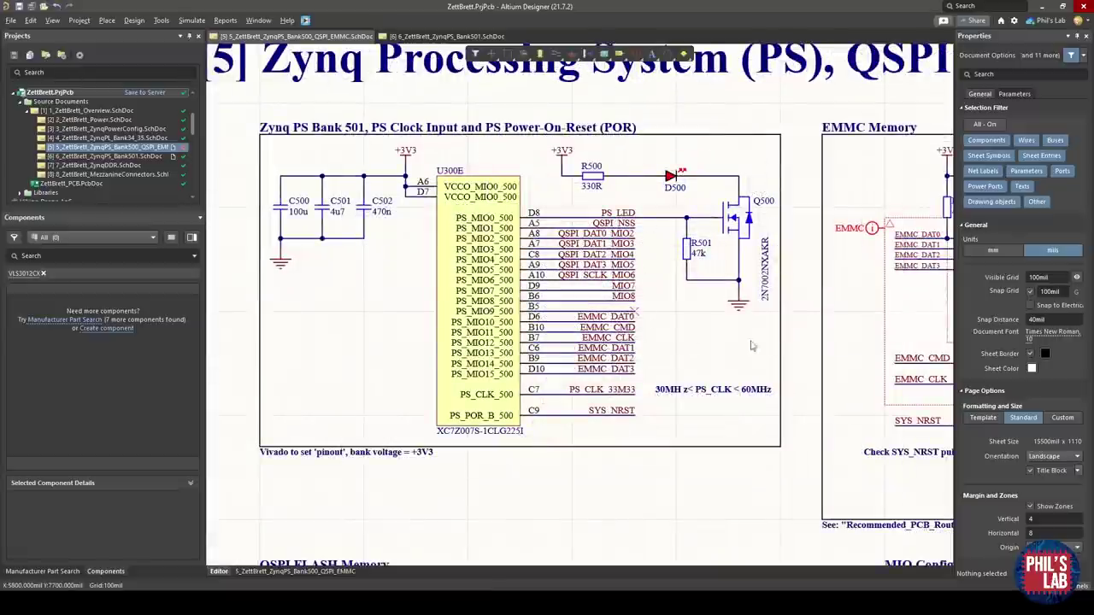
pyautogui.keyDown('shift'); pyautogui.hscroll(6, 609, 321); pyautogui.keyUp('shift')
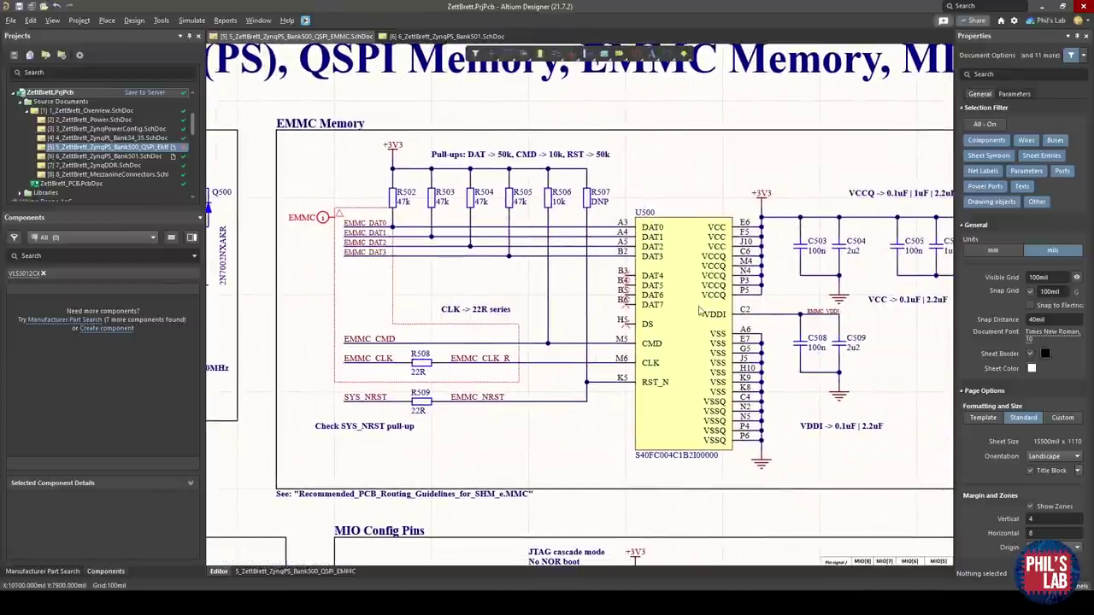
pyautogui.keyDown('ctrl'); pyautogui.scroll(-2, 699, 312); pyautogui.keyUp('ctrl')
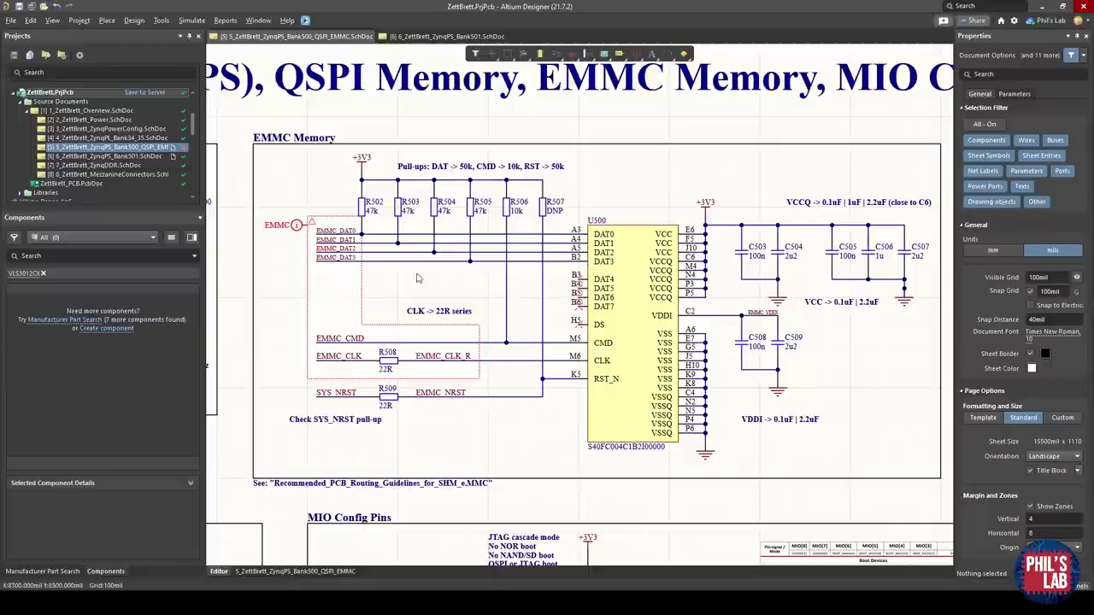
pyautogui.keyDown('ctrl'); pyautogui.scroll(2, 417, 278); pyautogui.keyUp('ctrl')
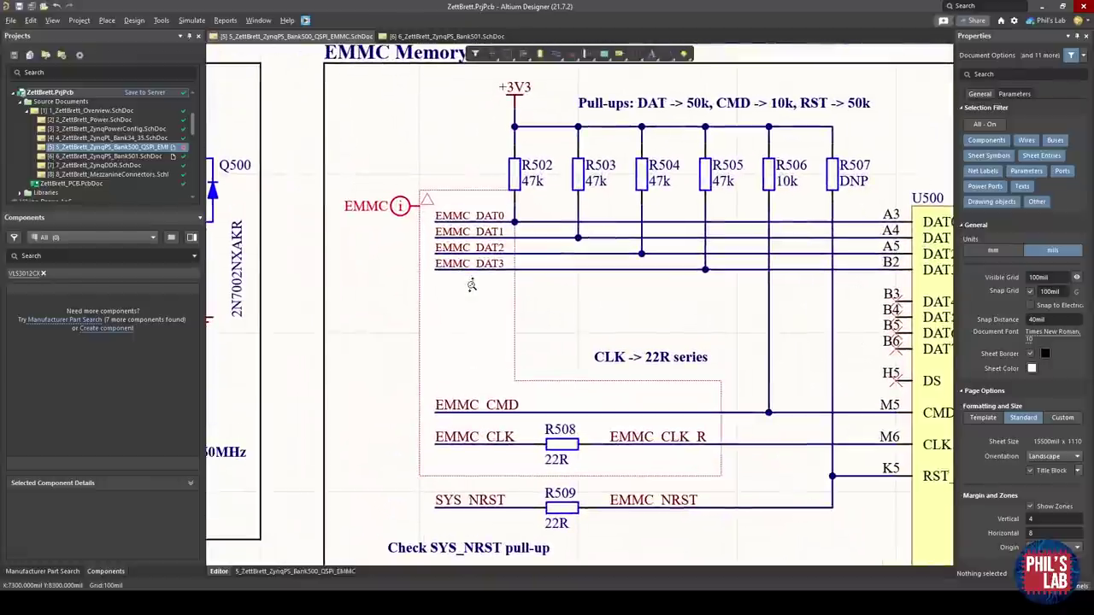
pyautogui.click(419, 284)
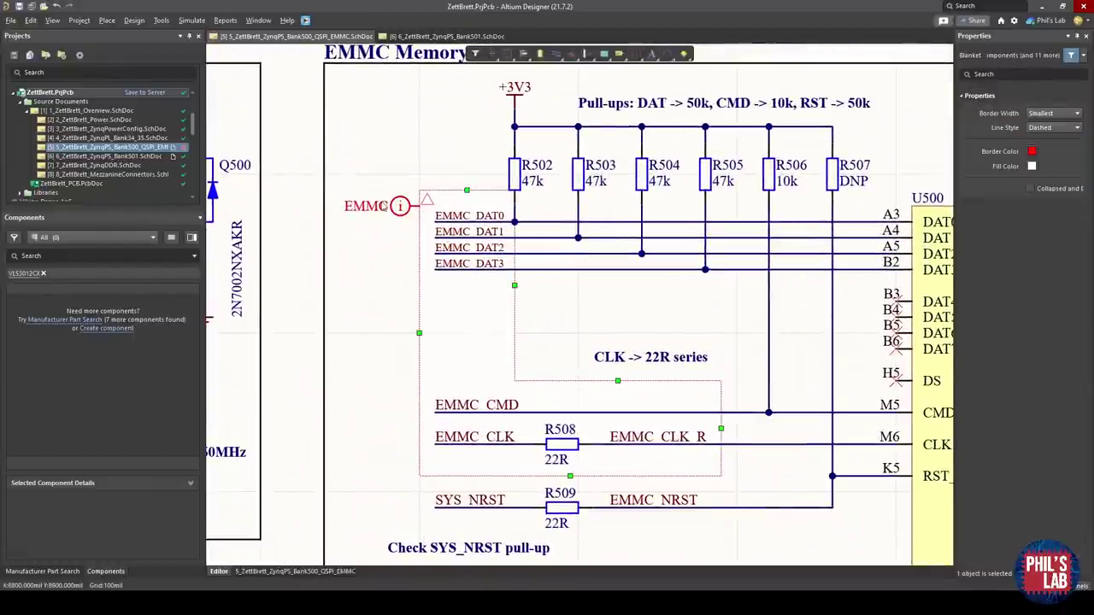
pyautogui.click(399, 235)
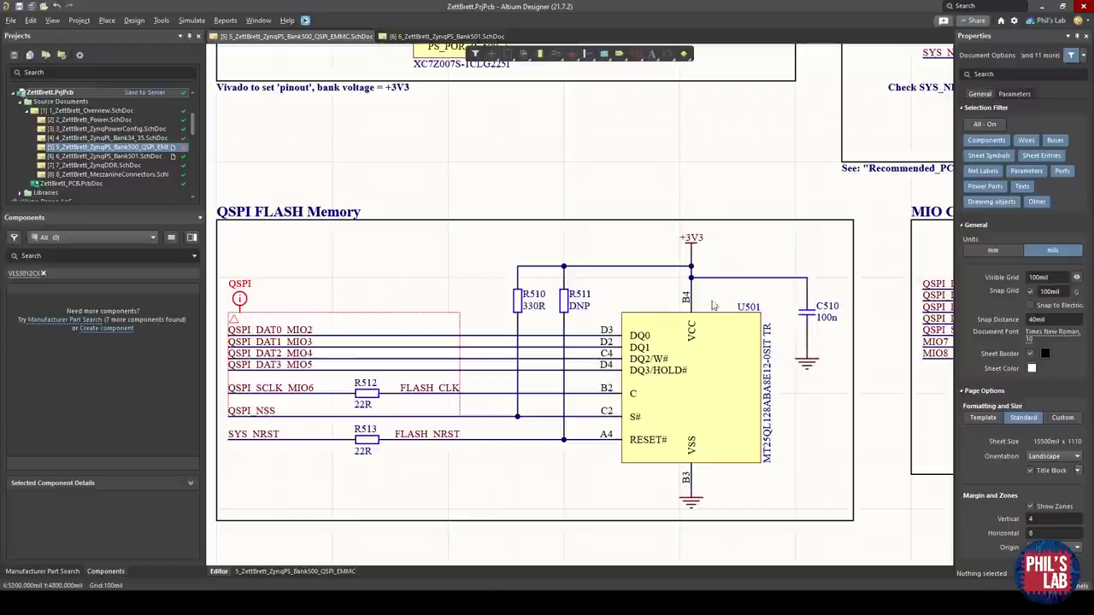
# Step: Zoom into the MIO Config Pins block and boot-mode table to verify the boot-mode pull-ups
pyautogui.keyDown('ctrl'); pyautogui.scroll(-2, 393, 315); pyautogui.keyUp('ctrl')
pyautogui.hscroll(10, 359, 301)
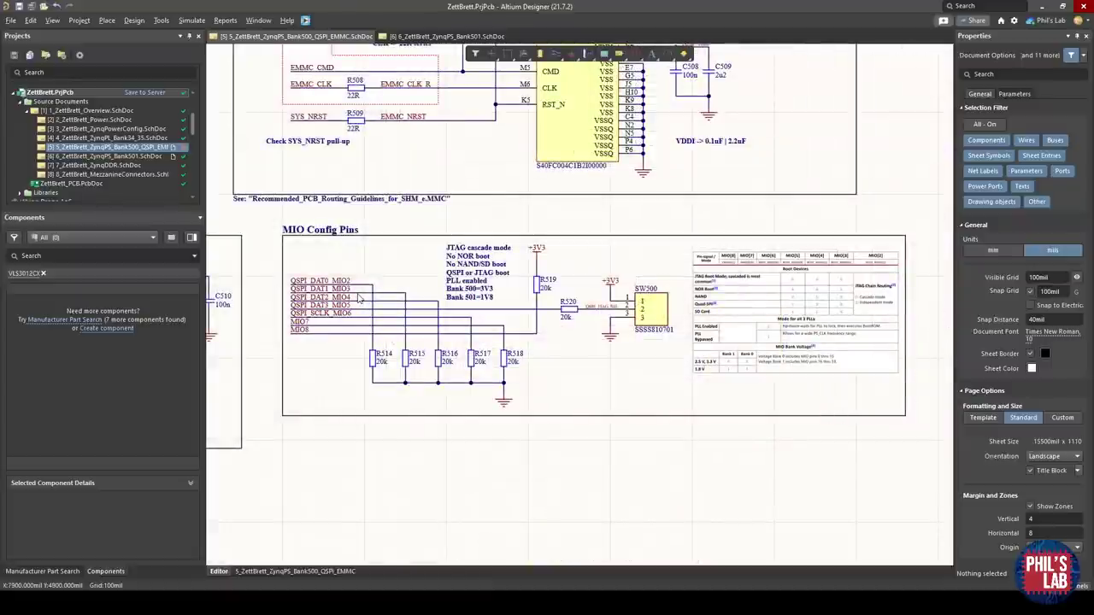
pyautogui.keyDown('ctrl'); pyautogui.scroll(2, 351, 285); pyautogui.keyUp('ctrl')
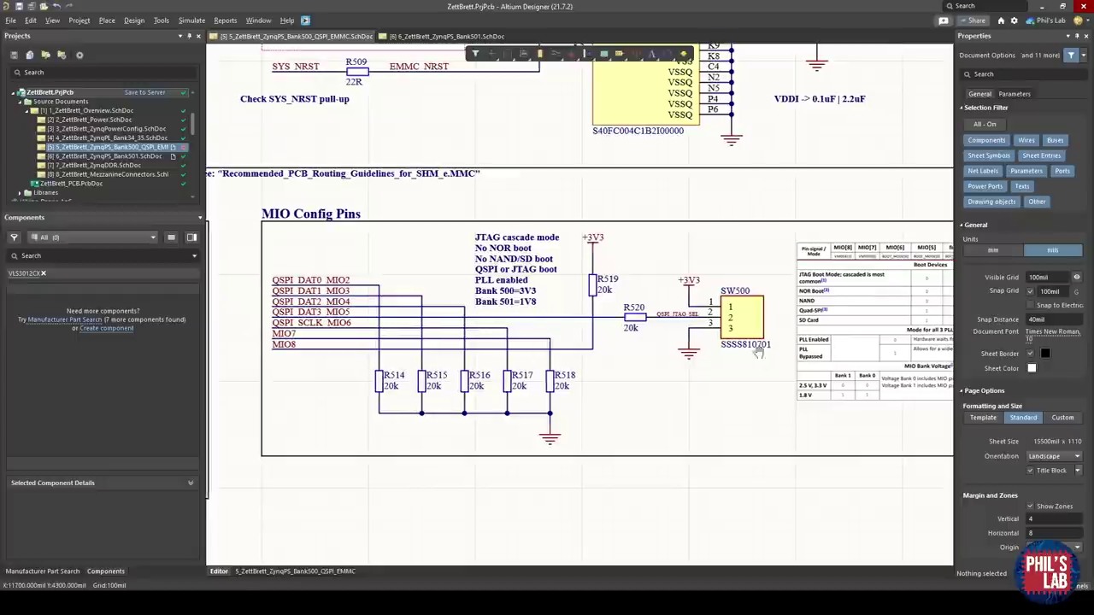
pyautogui.keyDown('shift'); pyautogui.hscroll(4, 765, 350); pyautogui.keyUp('shift')
pyautogui.keyDown('ctrl'); pyautogui.scroll(4, 680, 342); pyautogui.keyUp('ctrl')
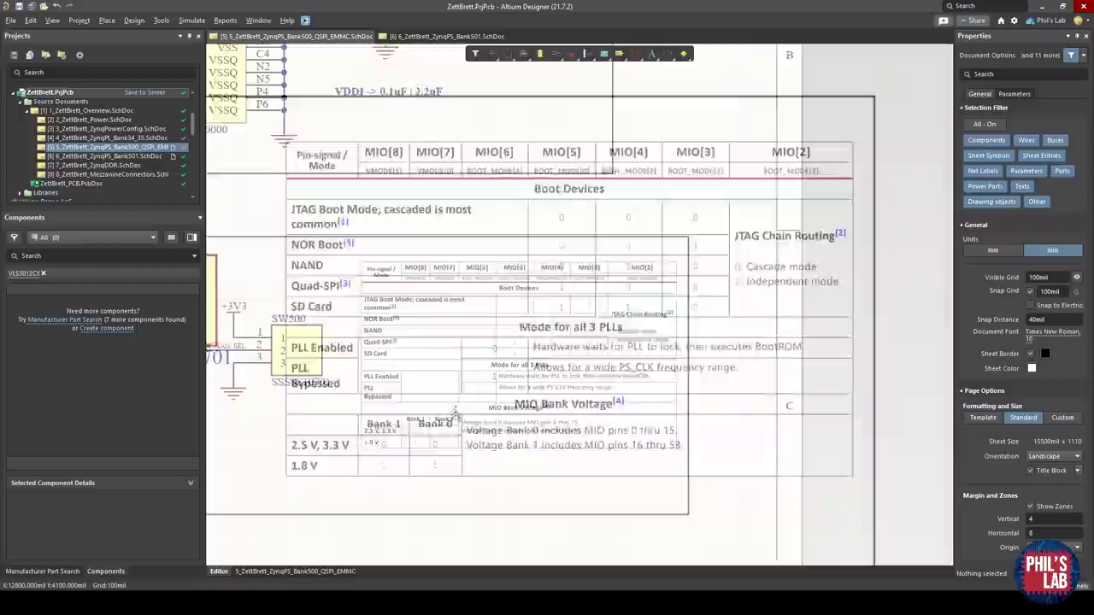
pyautogui.keyDown('ctrl'); pyautogui.scroll(5, 631, 373); pyautogui.keyUp('ctrl')
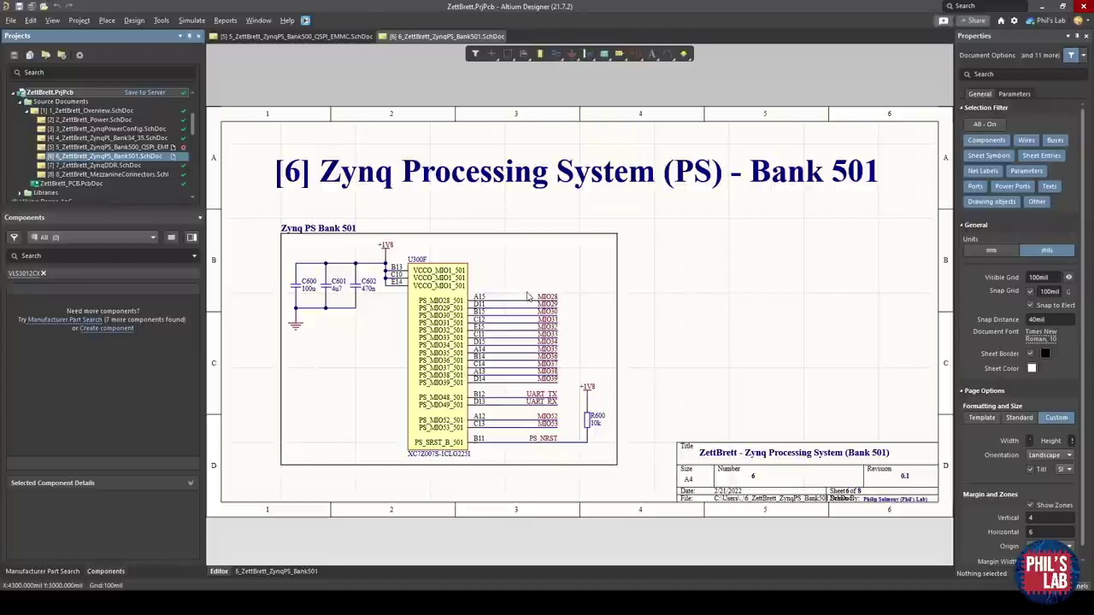
pyautogui.keyDown('ctrl'); pyautogui.scroll(3, 550, 386); pyautogui.keyUp('ctrl')
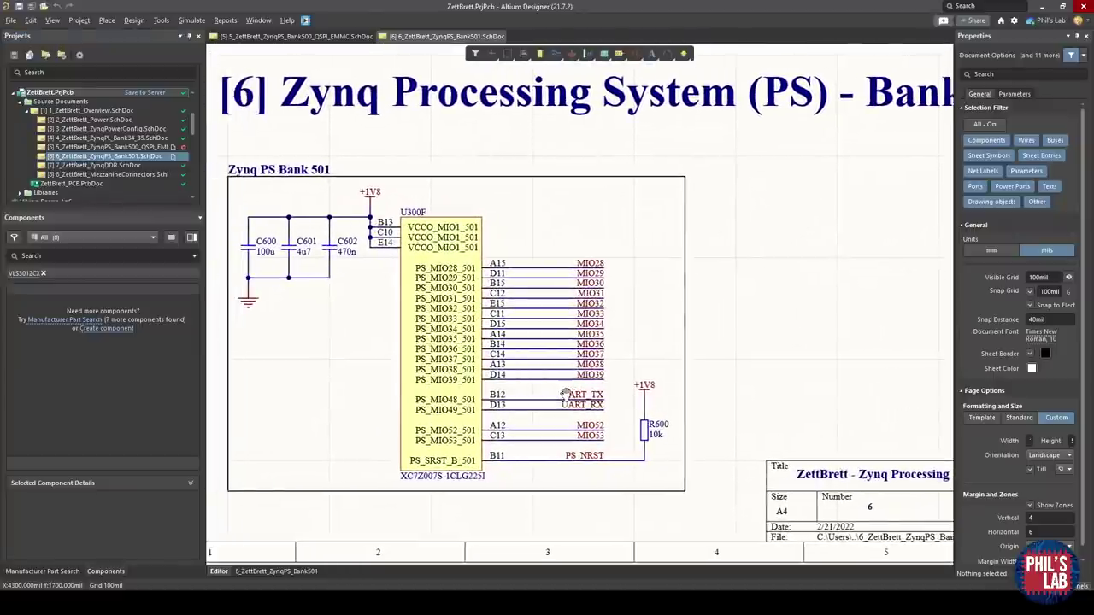
pyautogui.keyDown('ctrl'); pyautogui.scroll(2, 361, 254); pyautogui.keyUp('ctrl')
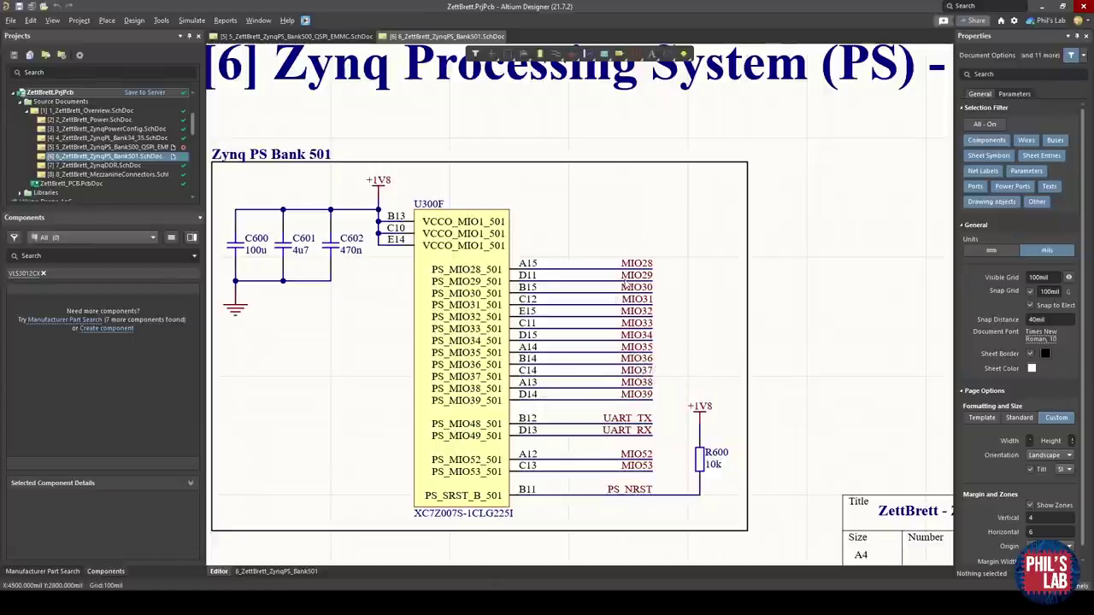
pyautogui.keyDown('ctrl'); pyautogui.scroll(2, 636, 428); pyautogui.keyUp('ctrl')
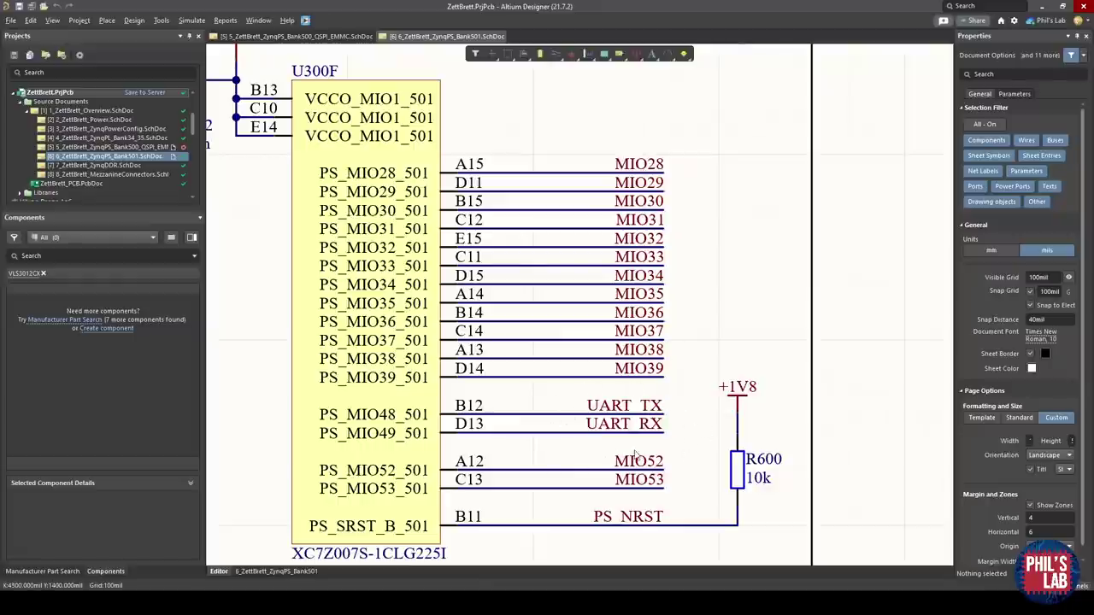
pyautogui.moveTo(598, 444); pyautogui.dragTo(624, 417, button='right')
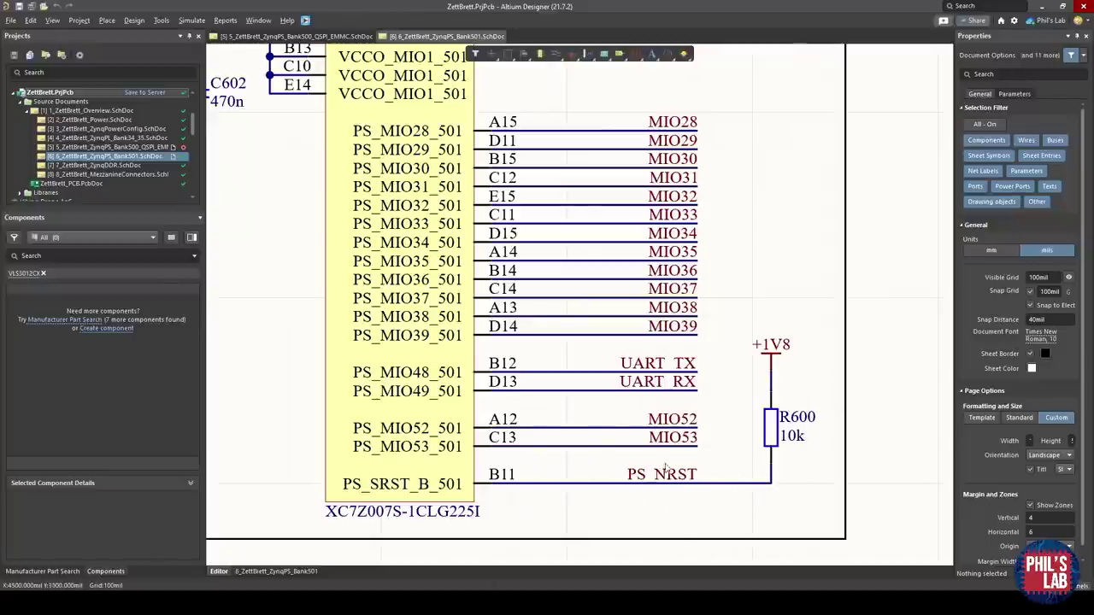
pyautogui.scroll(1, 610, 440)
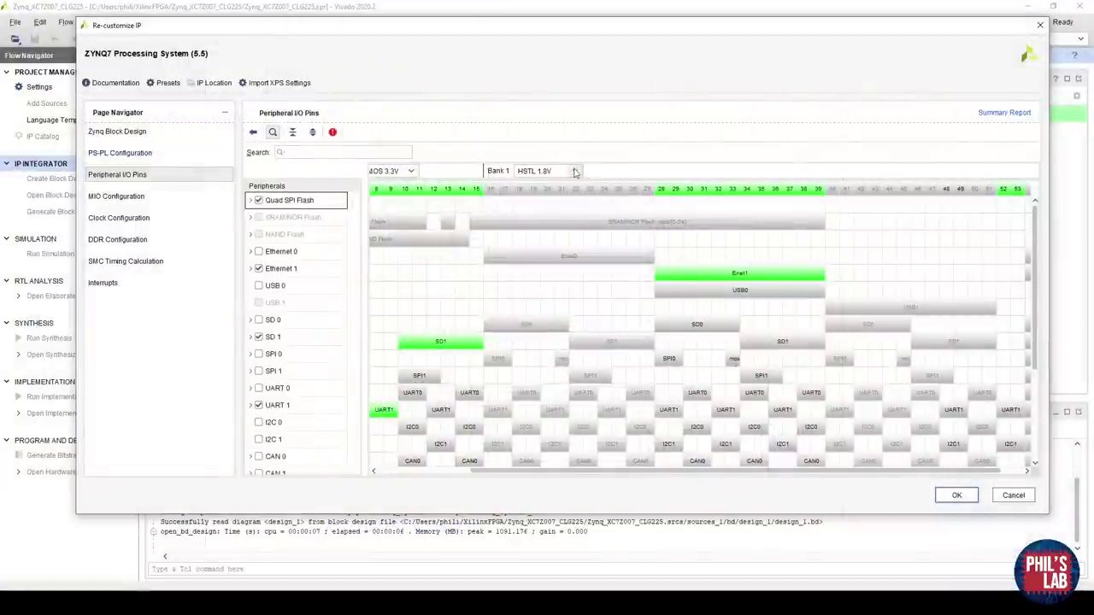
pyautogui.click(794, 295)
pyautogui.click(747, 275)
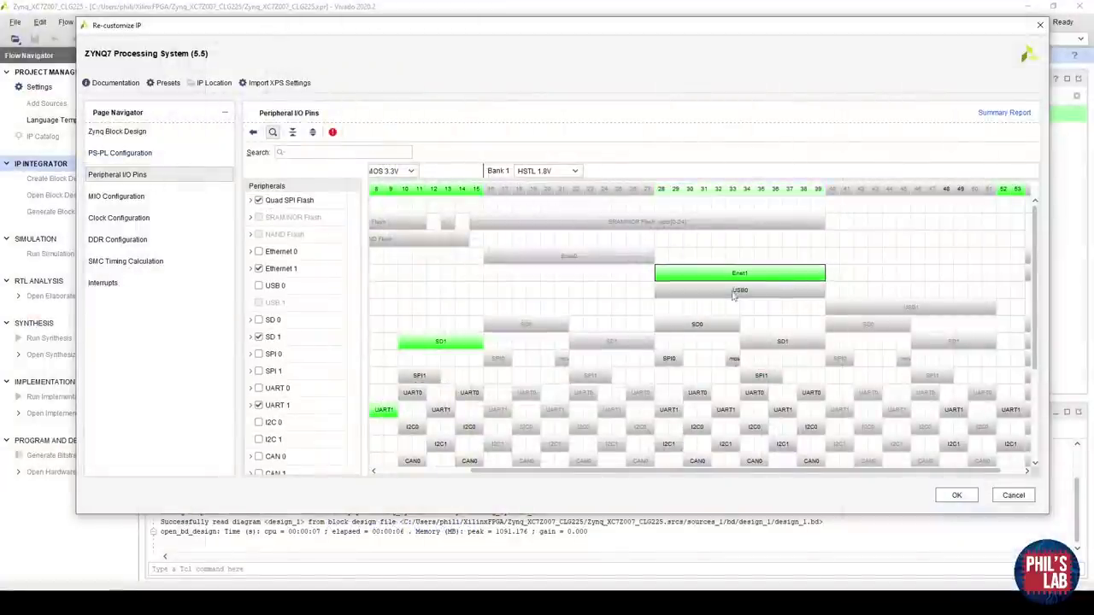
pyautogui.click(604, 201)
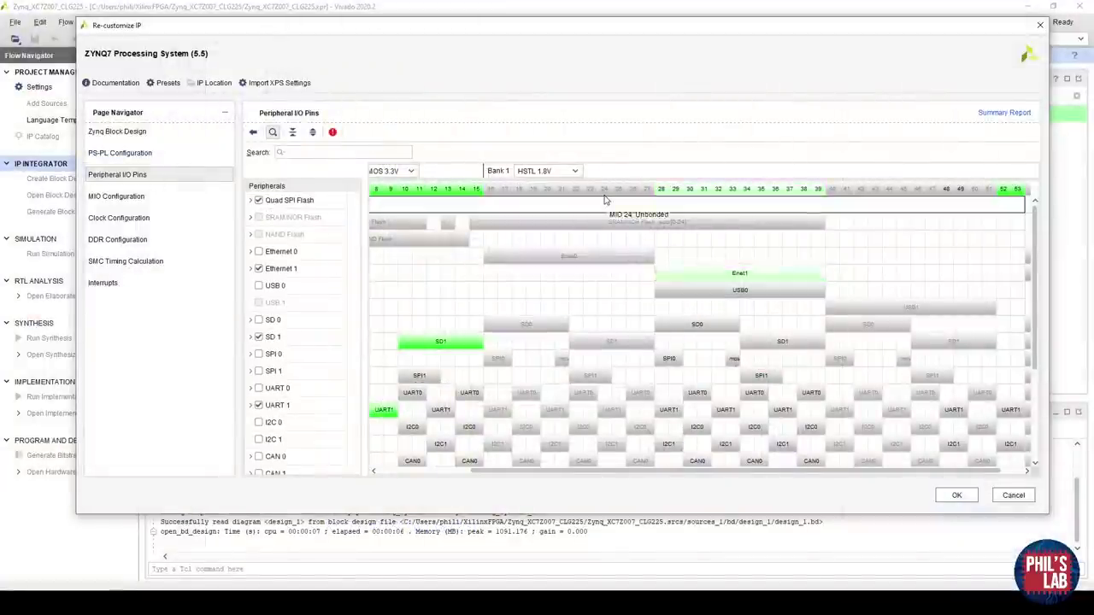
pyautogui.click(571, 172)
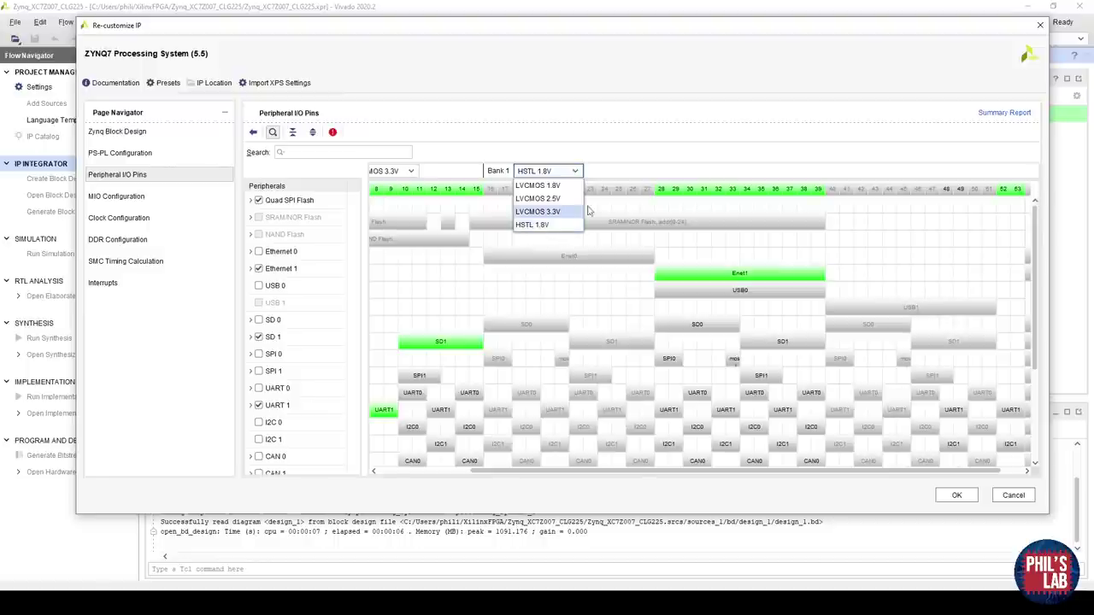
pyautogui.click(799, 272)
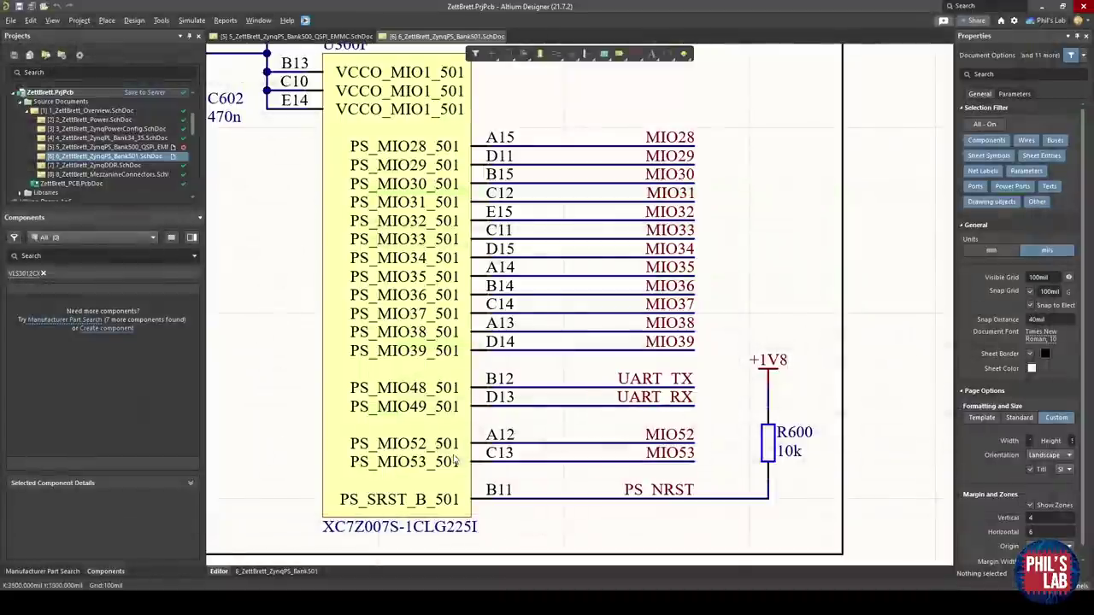
pyautogui.keyDown('ctrl'); pyautogui.scroll(-3, 456, 460); pyautogui.keyUp('ctrl')
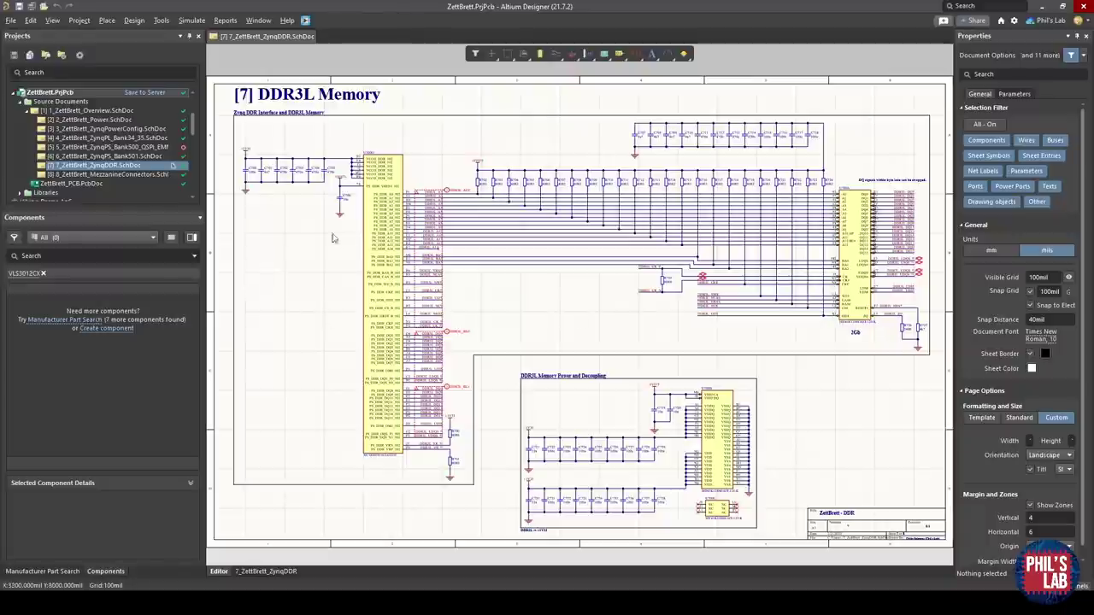
pyautogui.keyDown('ctrl'); pyautogui.scroll(5, 310, 386); pyautogui.keyUp('ctrl')
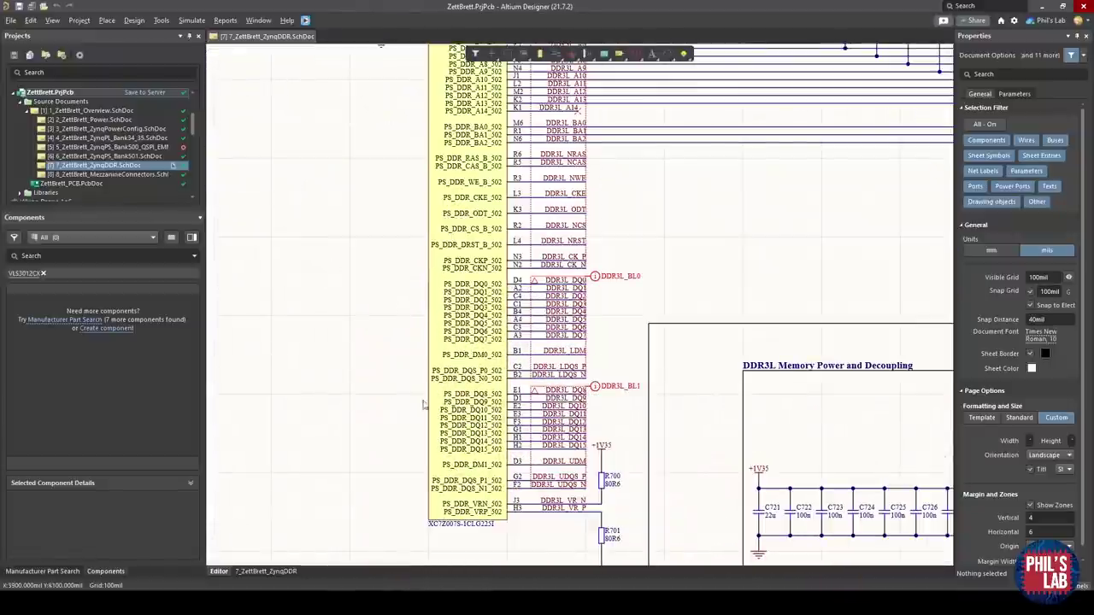
pyautogui.moveTo(492, 243); pyautogui.dragTo(484, 467, button='right')
pyautogui.moveTo(411, 148); pyautogui.dragTo(492, 219, button='right')
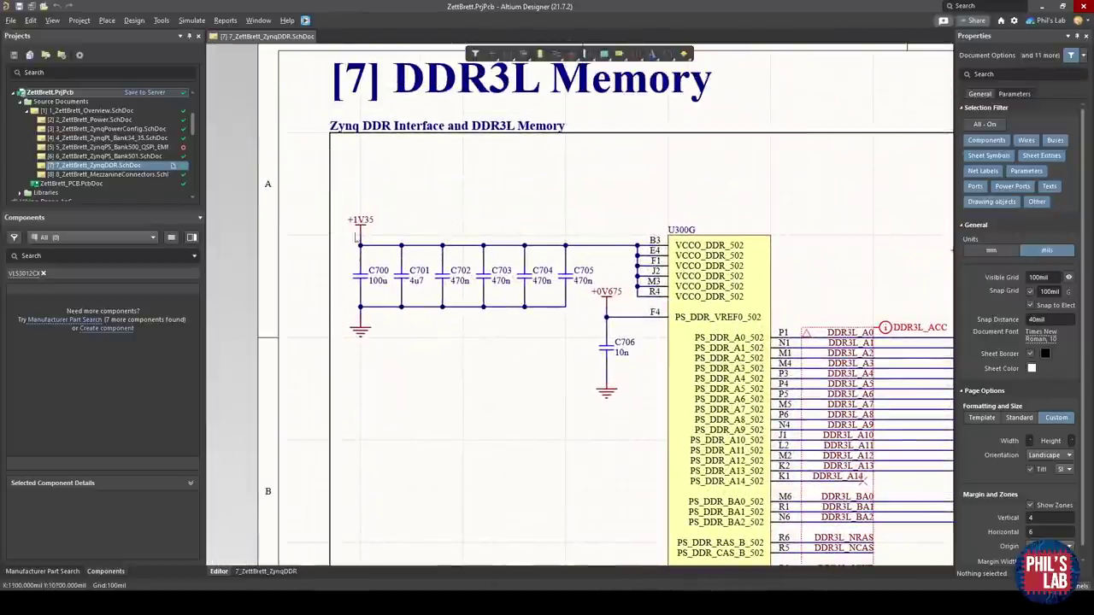
pyautogui.keyDown('ctrl'); pyautogui.scroll(2, 743, 322); pyautogui.keyUp('ctrl')
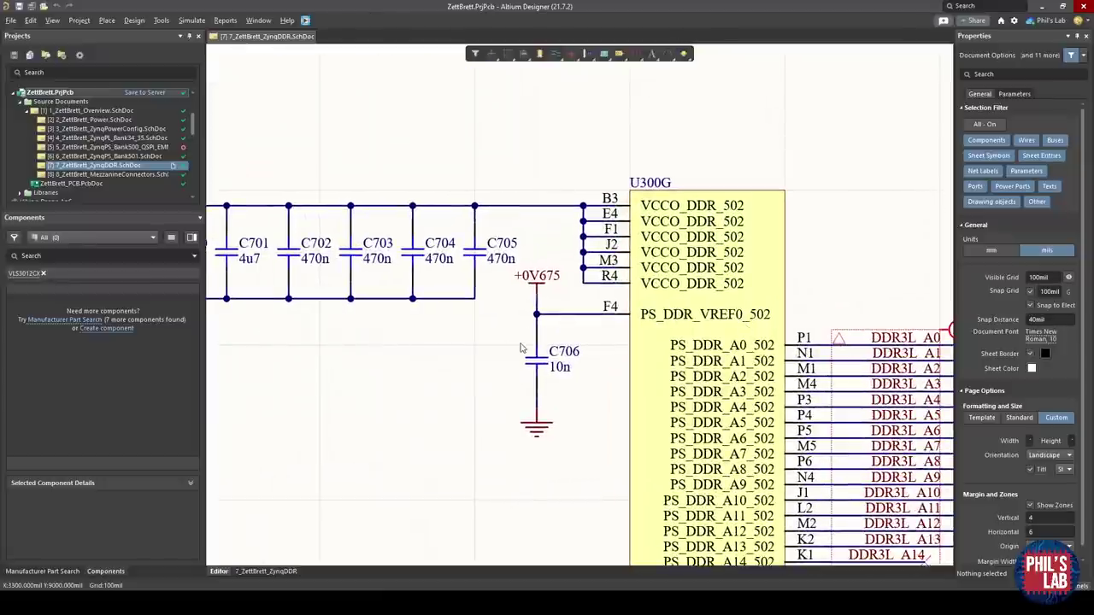
pyautogui.keyDown('shift'); pyautogui.hscroll(-1, 538, 346); pyautogui.keyUp('shift')
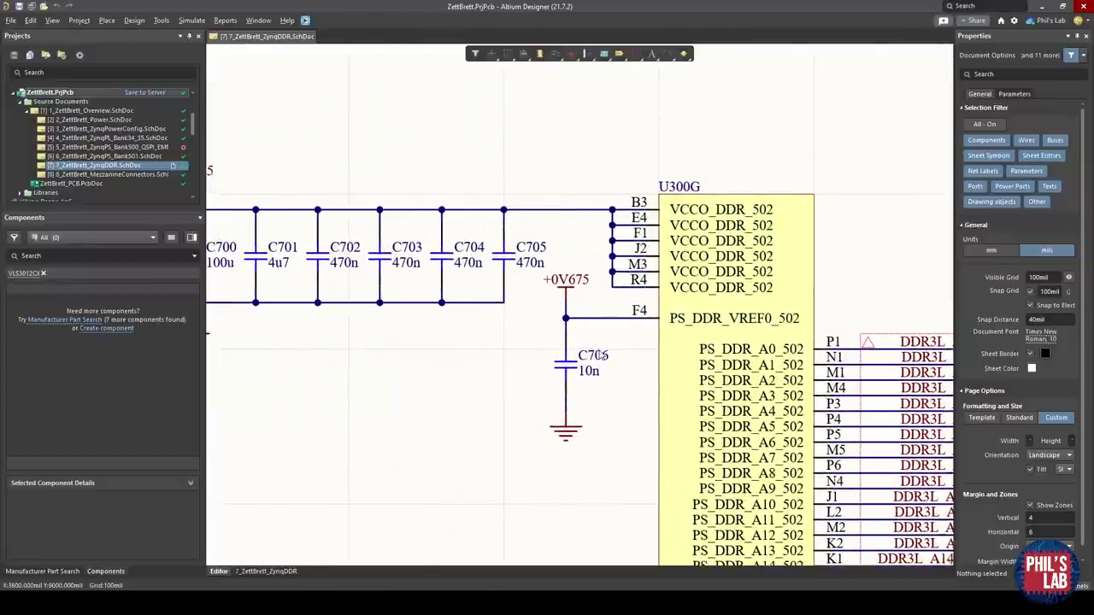
pyautogui.scroll(-5, 603, 354)
pyautogui.keyDown('shift'); pyautogui.hscroll(8, 603, 355); pyautogui.keyUp('shift')
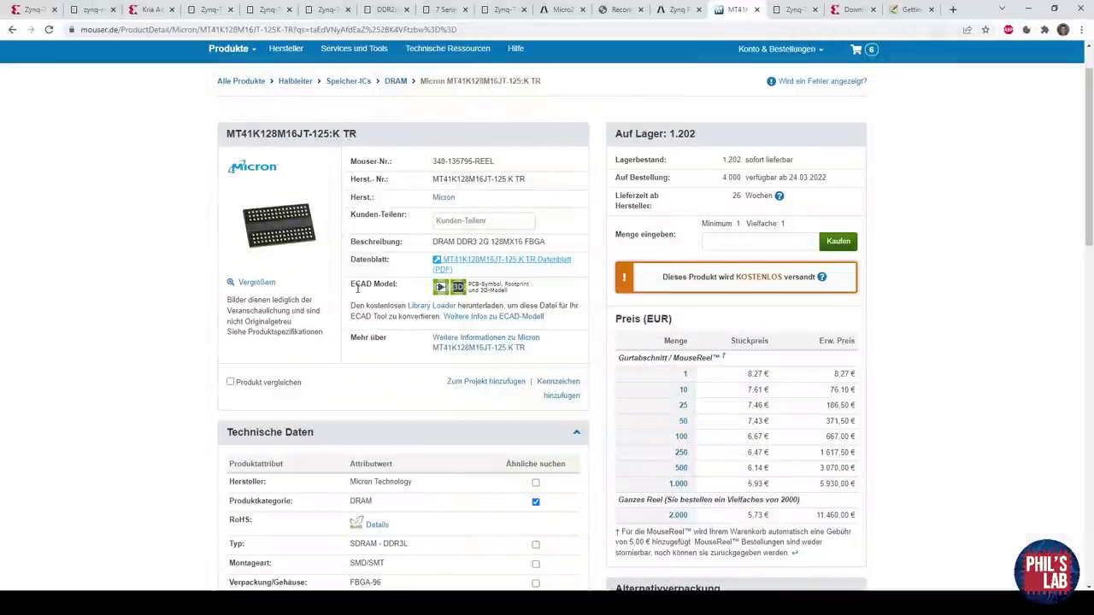
pyautogui.scroll(-2, 357, 289)
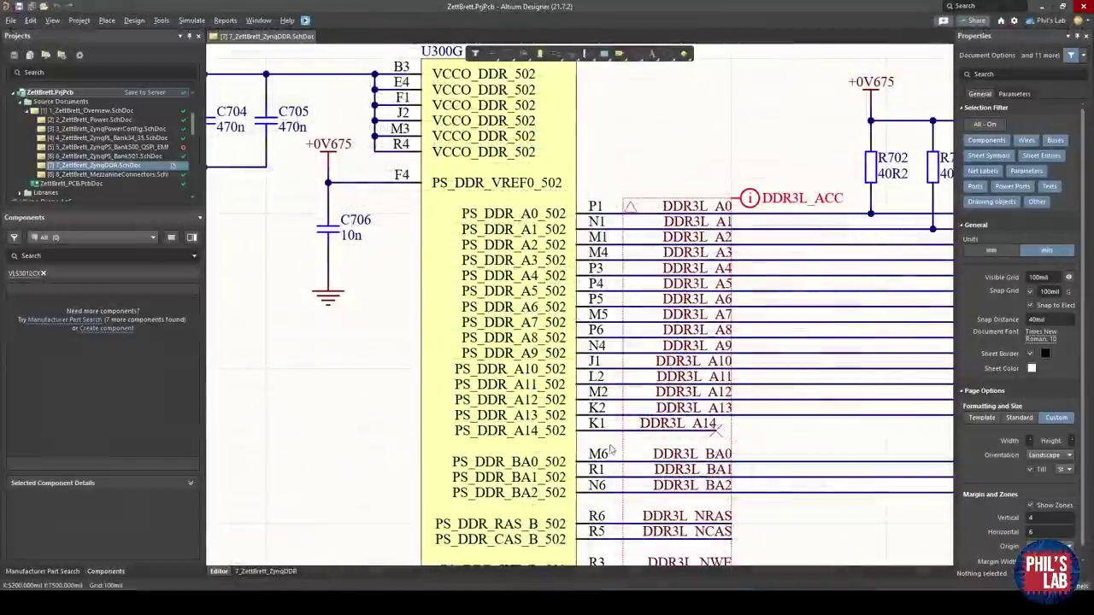
pyautogui.hscroll(2, 435, 437)
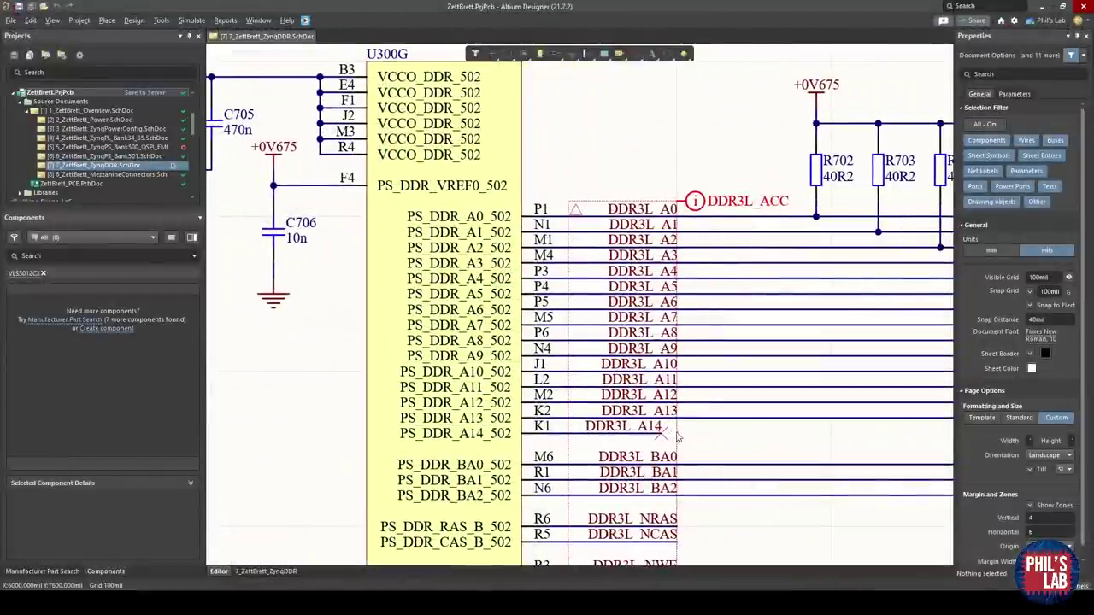
pyautogui.keyDown('ctrl'); pyautogui.scroll(-1, 665, 420); pyautogui.keyUp('ctrl')
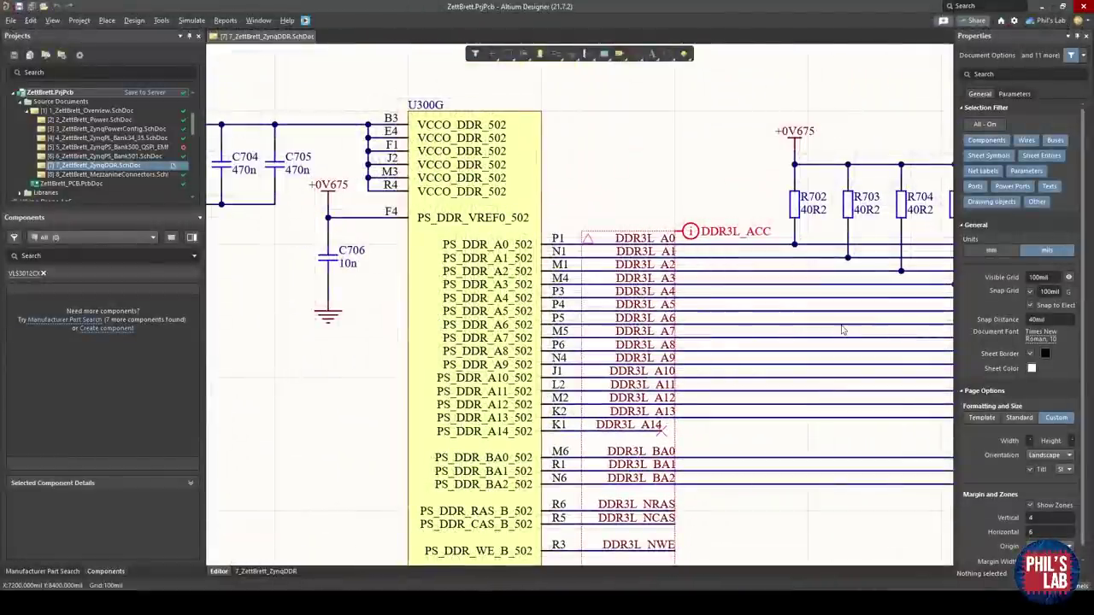
pyautogui.keyDown('shift'); pyautogui.hscroll(10, 842, 330); pyautogui.keyUp('shift')
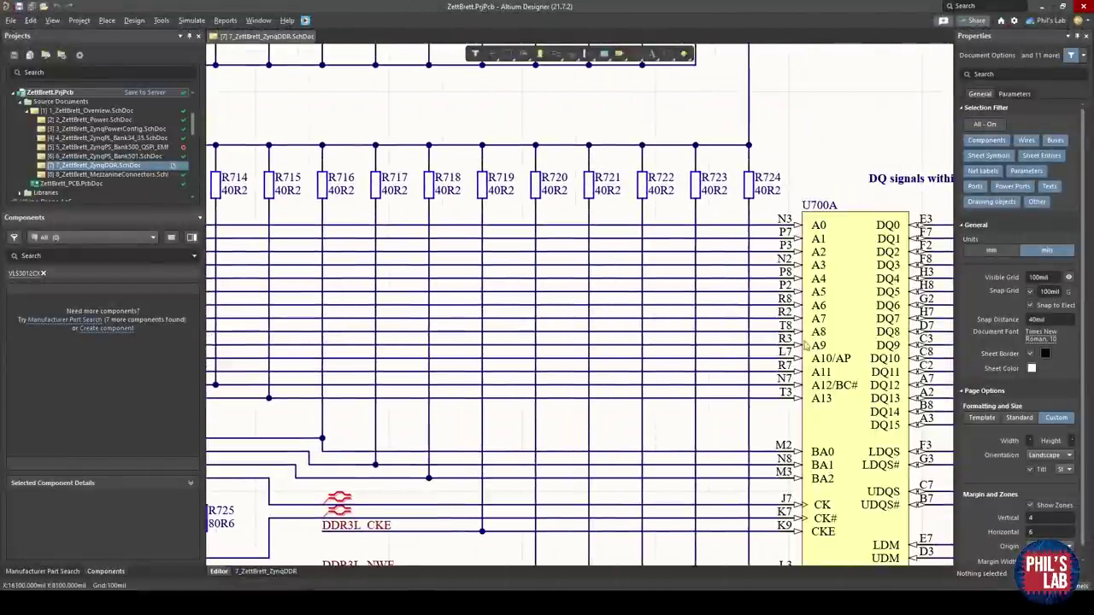
pyautogui.keyDown('shift'); pyautogui.hscroll(3, 811, 265); pyautogui.keyUp('shift')
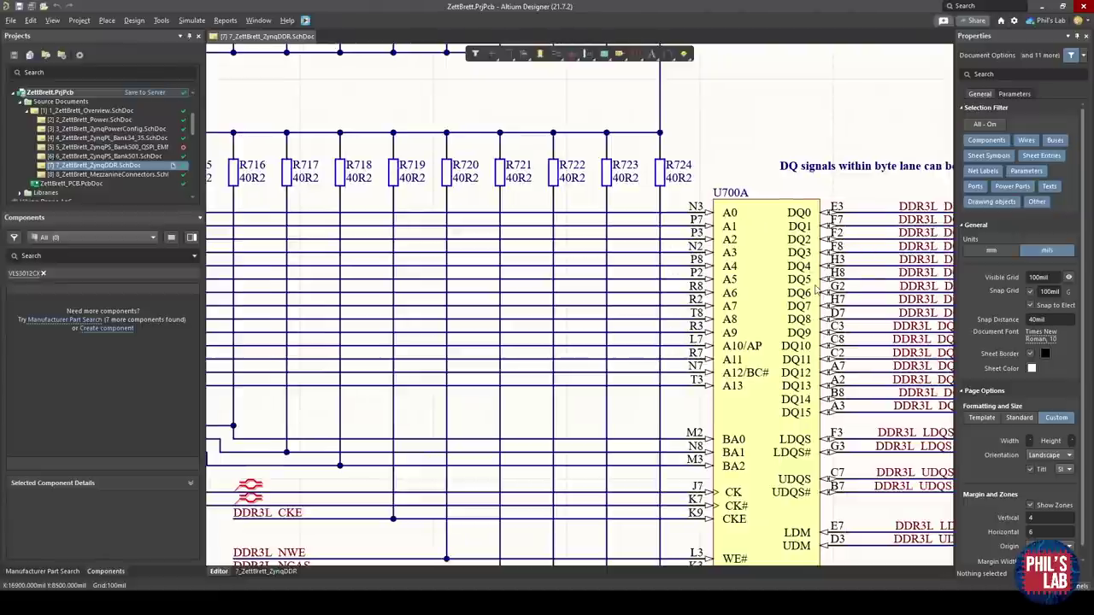
pyautogui.keyDown('ctrl'); pyautogui.scroll(-6, 527, 302); pyautogui.keyUp('ctrl')
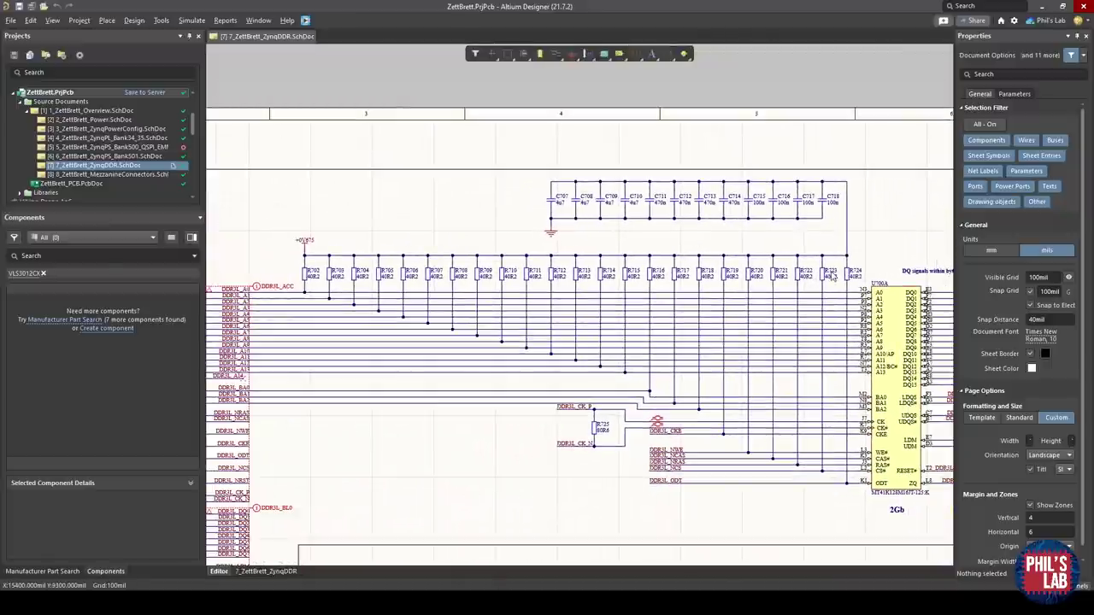
pyautogui.keyDown('ctrl'); pyautogui.scroll(5, 301, 246); pyautogui.keyUp('ctrl')
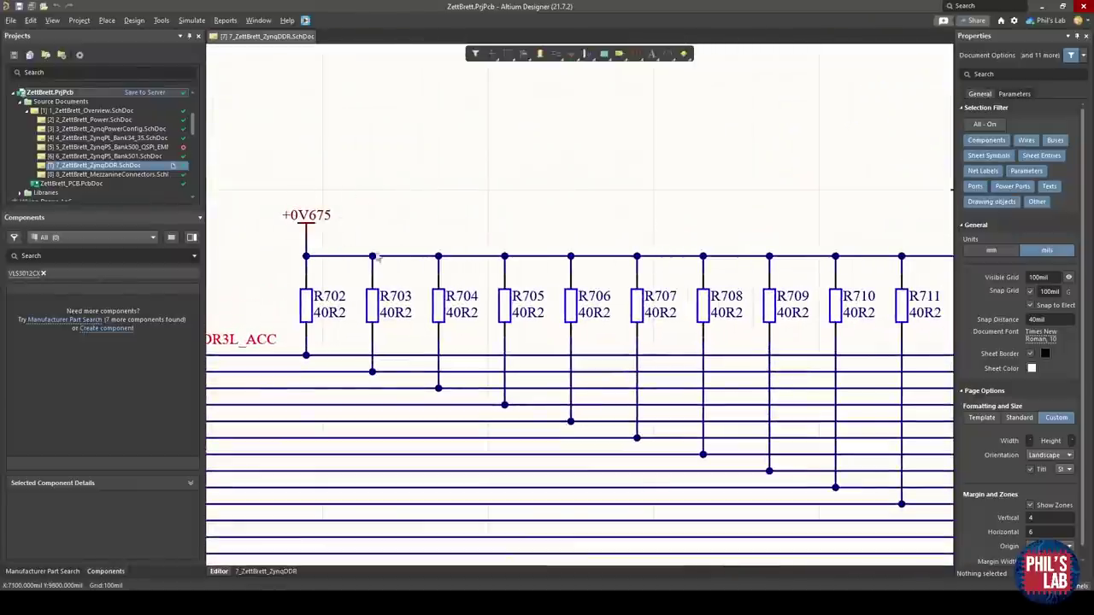
pyautogui.keyDown('ctrl'); pyautogui.scroll(-3, 295, 214); pyautogui.keyUp('ctrl')
pyautogui.moveTo(680, 361); pyautogui.dragTo(540, 288, button='right')
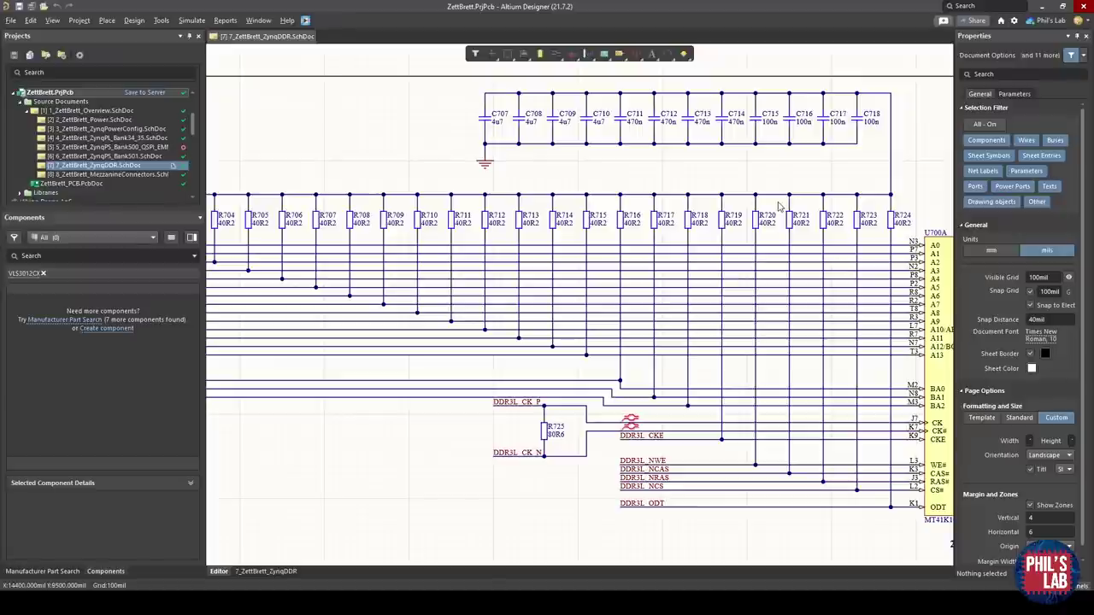
pyautogui.moveTo(778, 205); pyautogui.dragTo(722, 191, button='right')
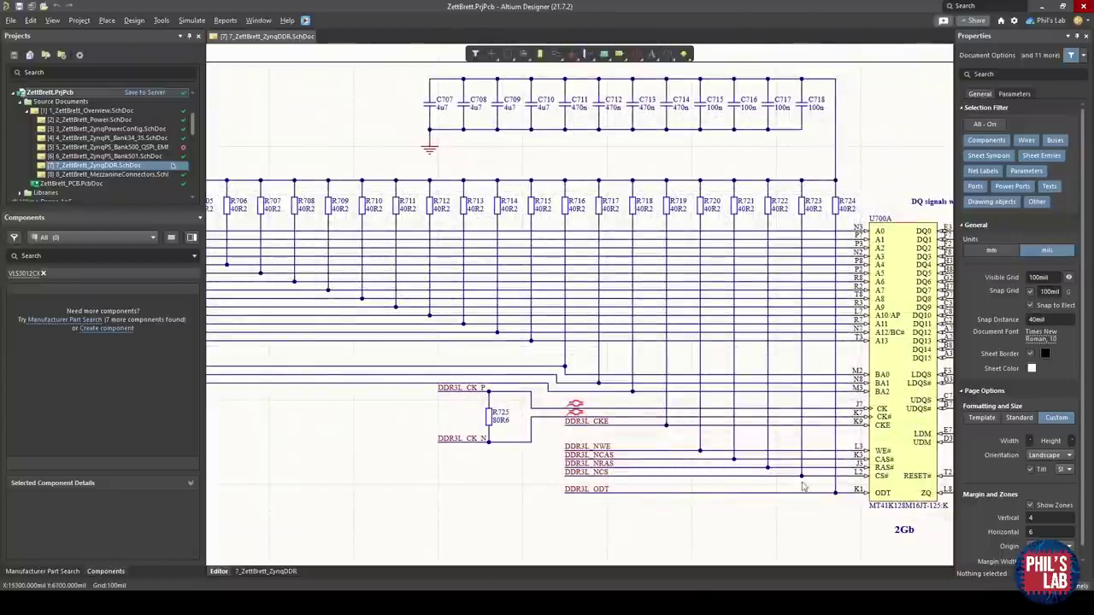
pyautogui.scroll(2, 730, 299)
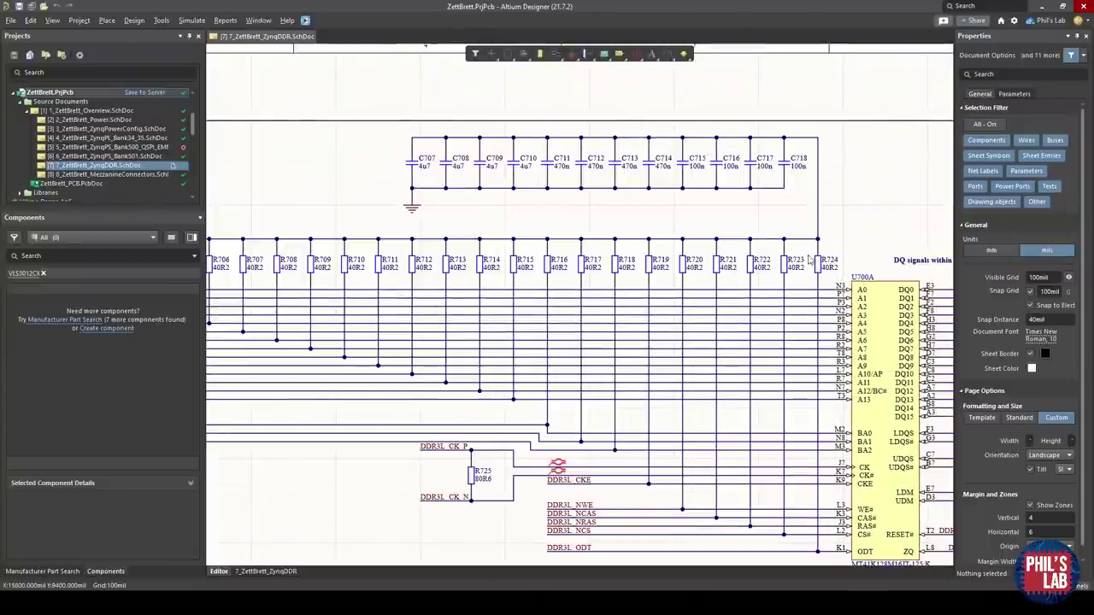
pyautogui.moveTo(752, 255); pyautogui.dragTo(783, 259, button='right')
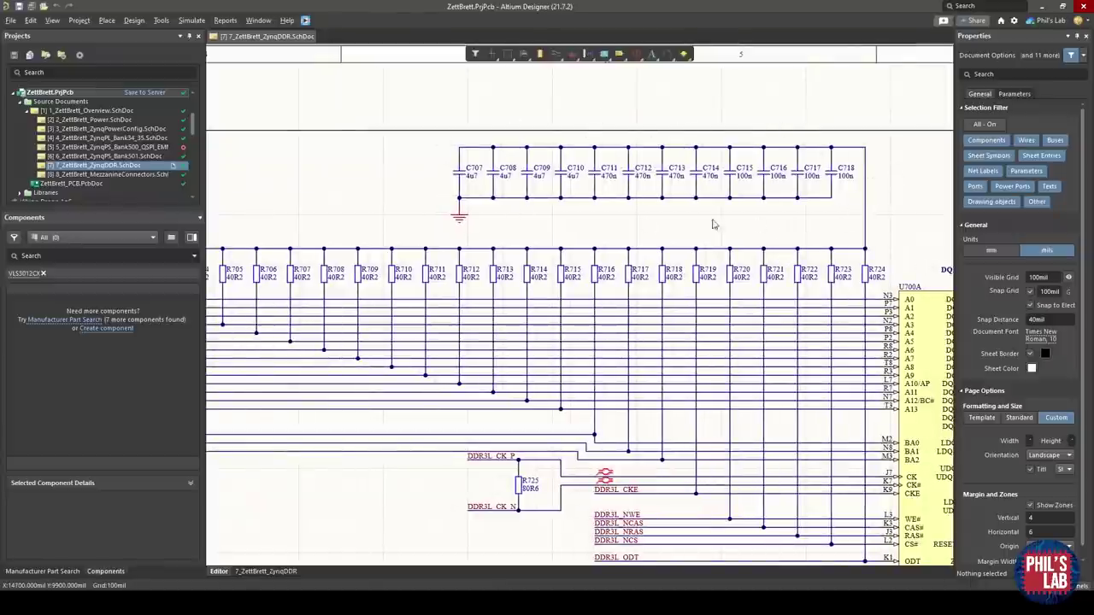
pyautogui.moveTo(405, 277); pyautogui.dragTo(535, 276, button='right')
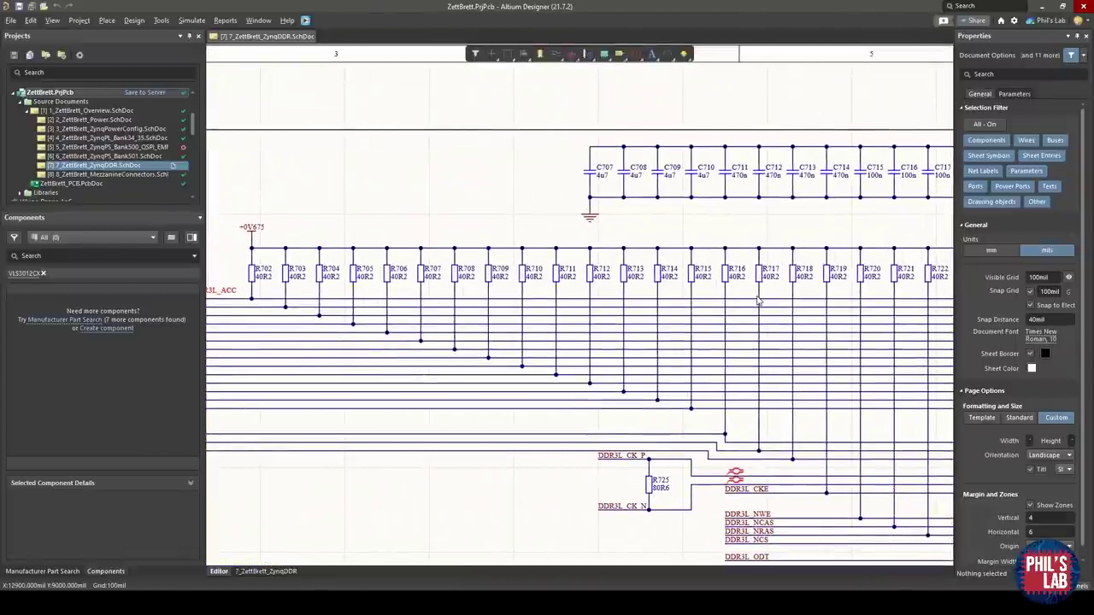
pyautogui.moveTo(812, 313); pyautogui.dragTo(516, 254, button='right')
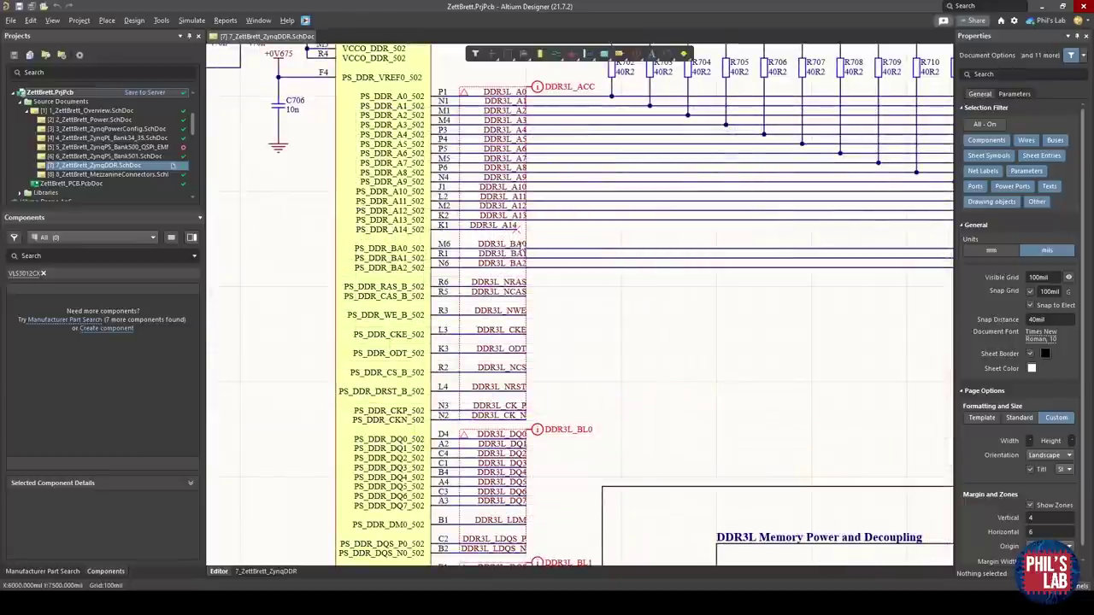
pyautogui.keyDown('ctrl'); pyautogui.scroll(1, 496, 290); pyautogui.keyUp('ctrl')
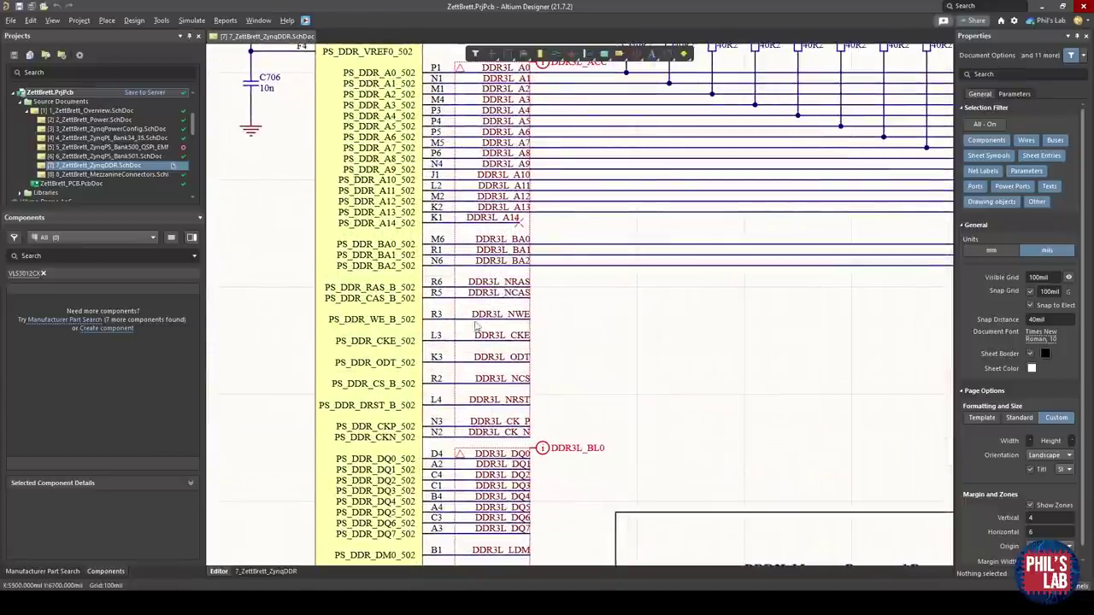
pyautogui.scroll(2, 541, 201)
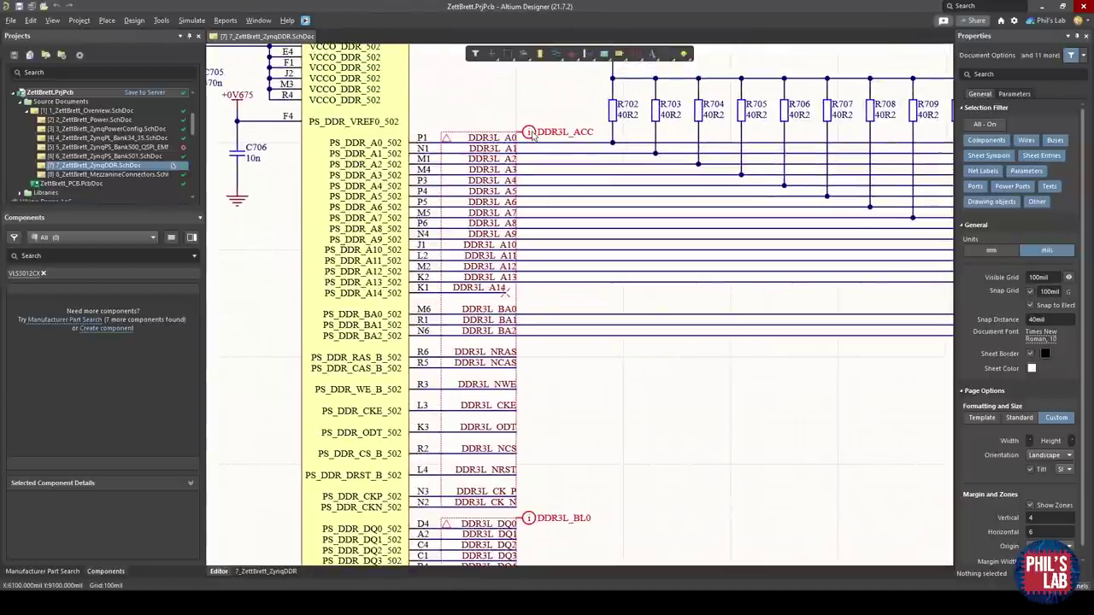
pyautogui.scroll(1, 531, 136)
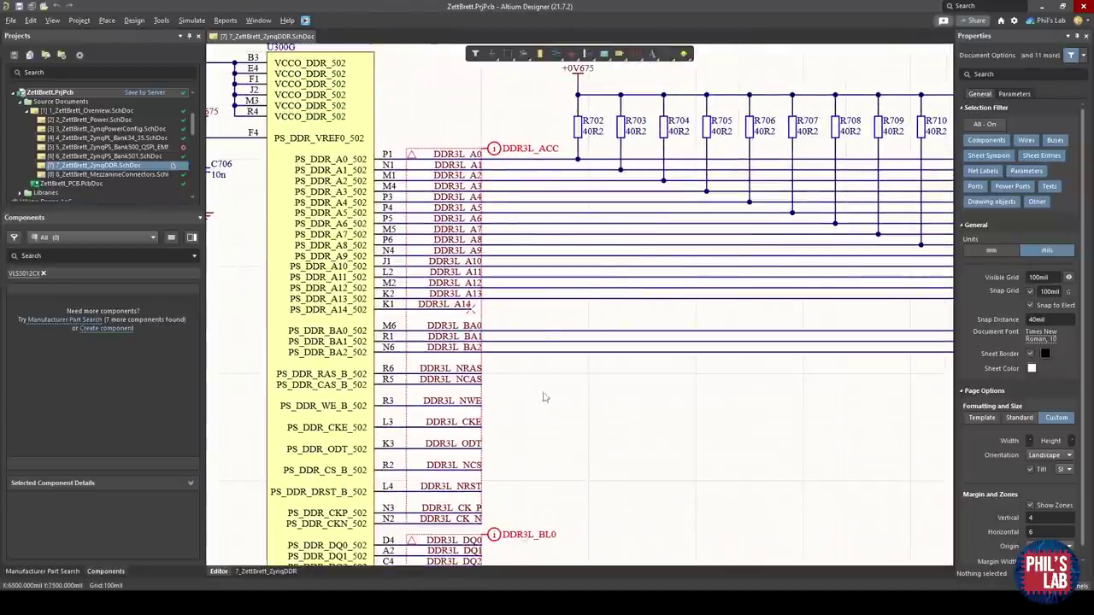
pyautogui.scroll(-3, 543, 395)
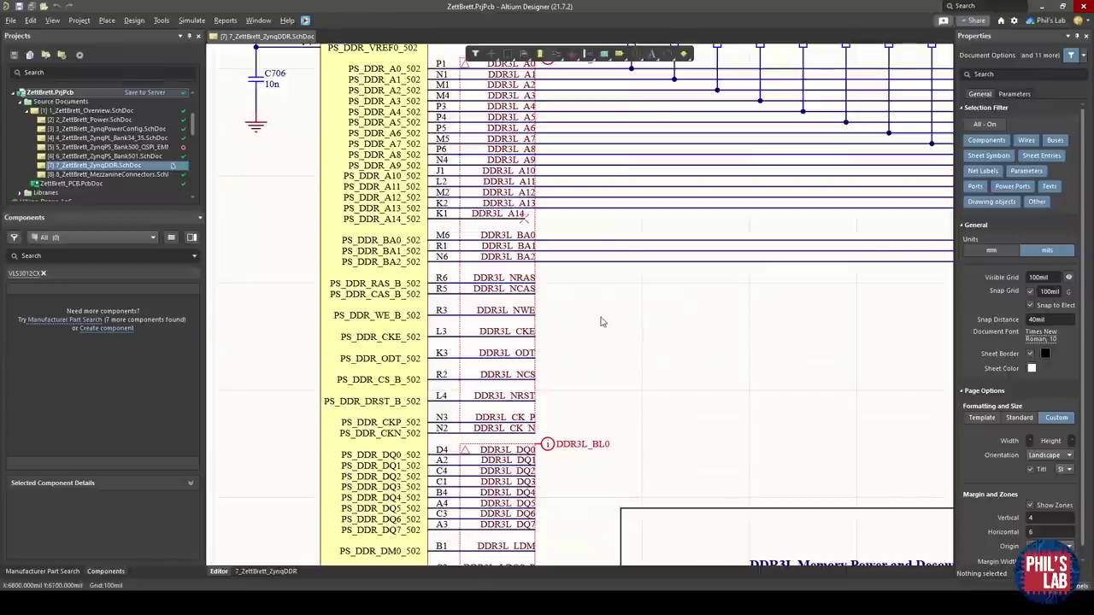
pyautogui.scroll(-6, 552, 507)
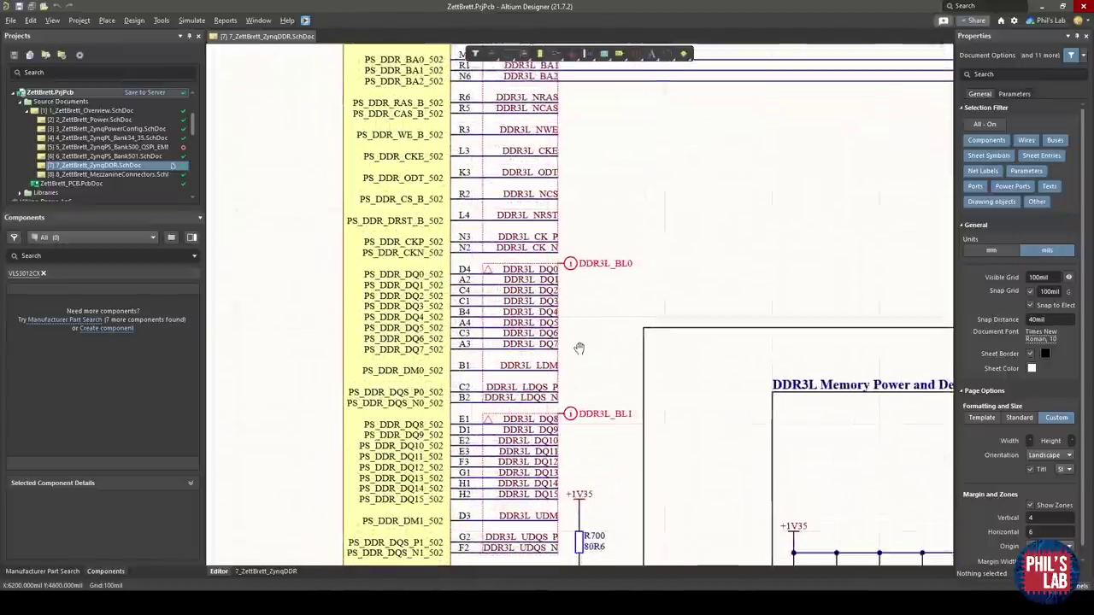
pyautogui.keyDown('ctrl'); pyautogui.scroll(1, 551, 332); pyautogui.keyUp('ctrl')
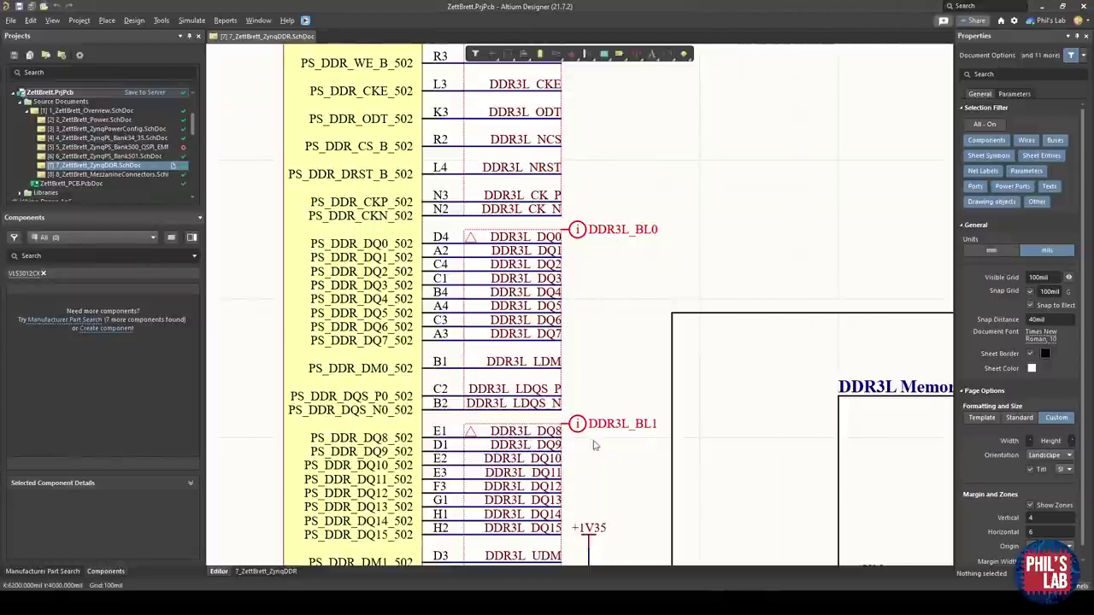
pyautogui.scroll(-2, 596, 446)
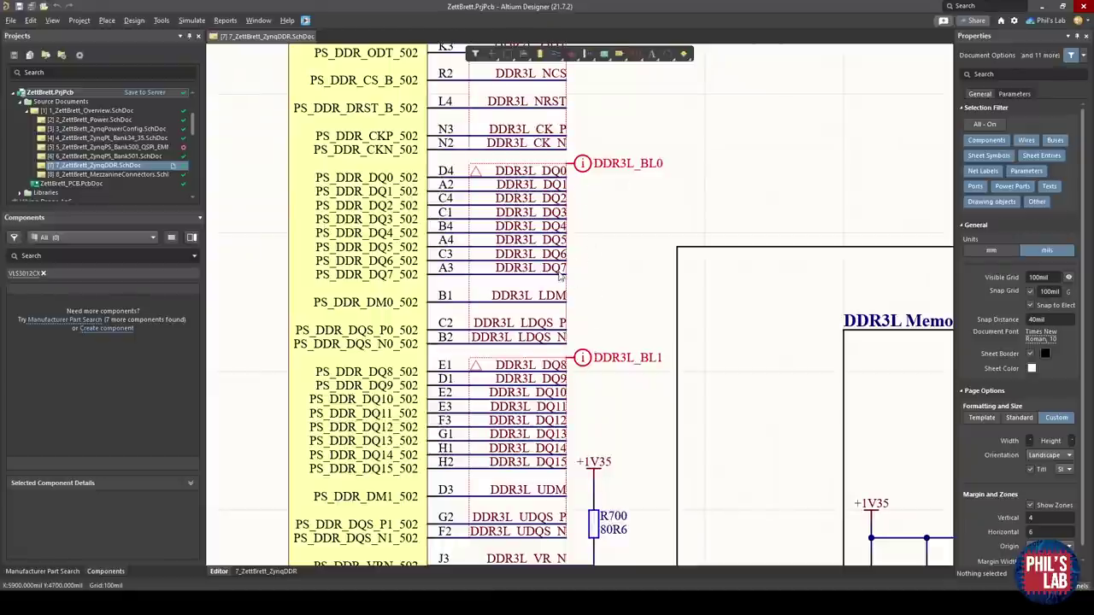
pyautogui.scroll(-2, 564, 281)
pyautogui.keyDown('ctrl'); pyautogui.scroll(2, 571, 380); pyautogui.keyUp('ctrl')
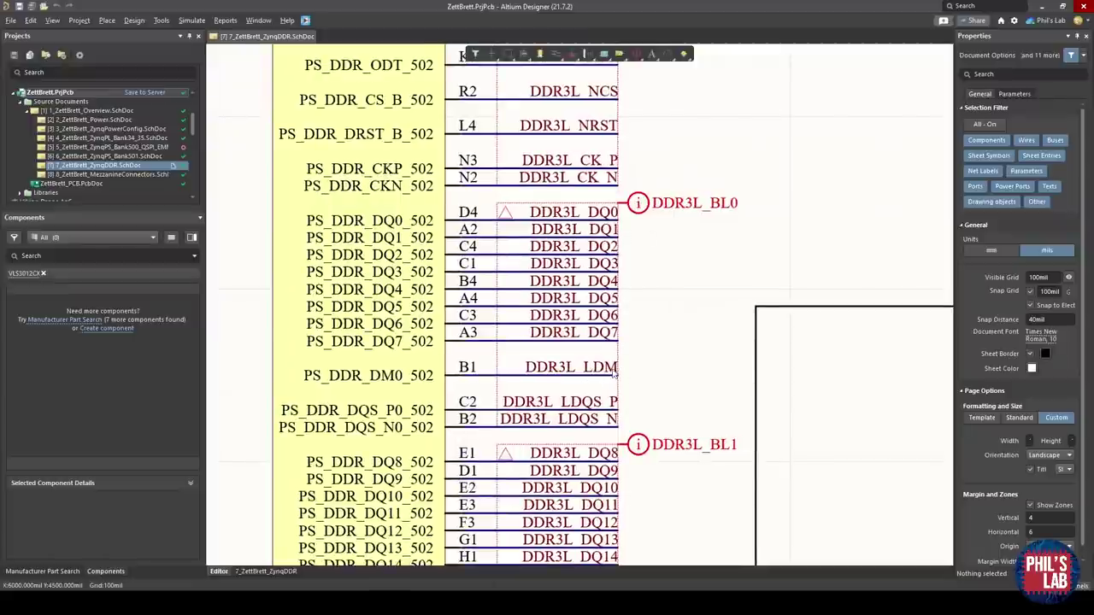
pyautogui.scroll(-1, 607, 383)
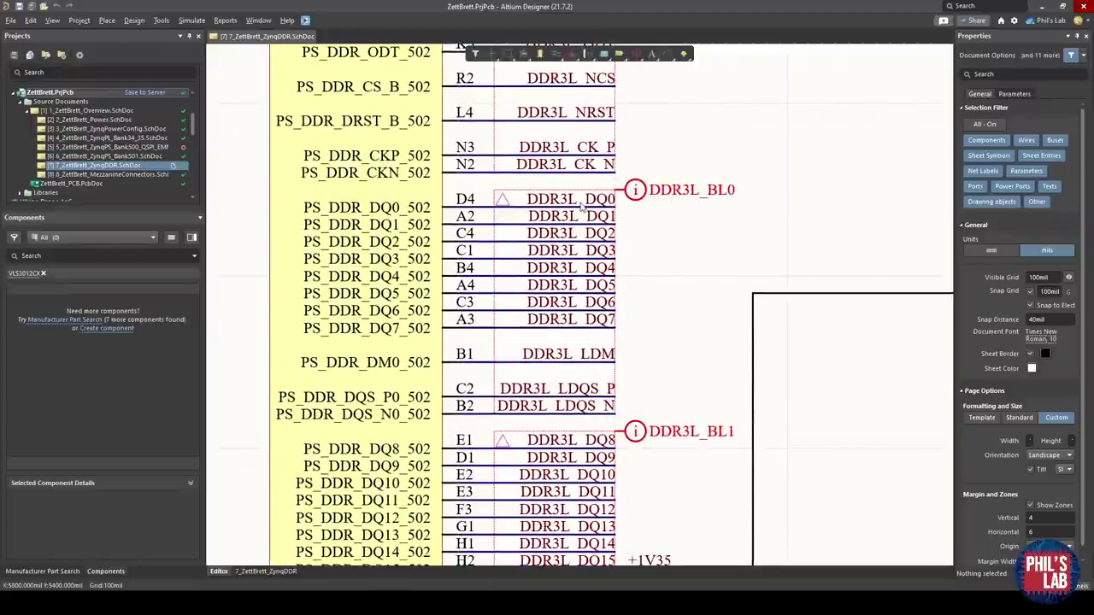
pyautogui.keyDown('ctrl'); pyautogui.scroll(-3, 583, 208); pyautogui.keyUp('ctrl')
pyautogui.scroll(5, 764, 200)
pyautogui.keyDown('shift'); pyautogui.hscroll(8, 764, 200); pyautogui.keyUp('shift')
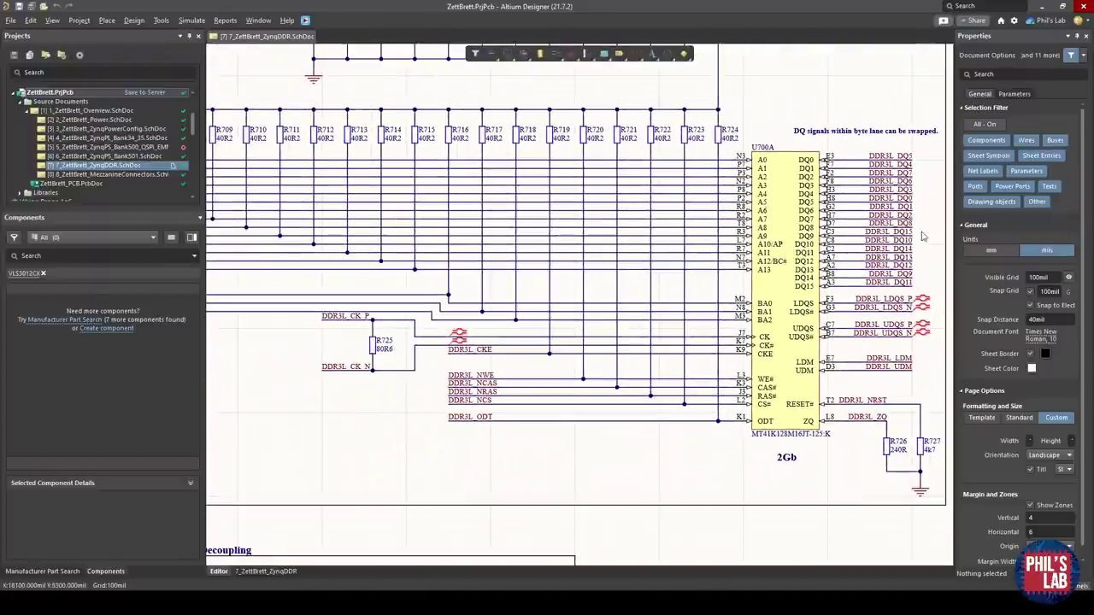
# Step: Fit the whole DDR3L Memory sheet, inspect its power decoupling, then open 8_ZettBrett_MezzanineConnectors.SchDoc
pyautogui.keyDown('shift'); pyautogui.hscroll(2, 854, 230); pyautogui.keyUp('shift')
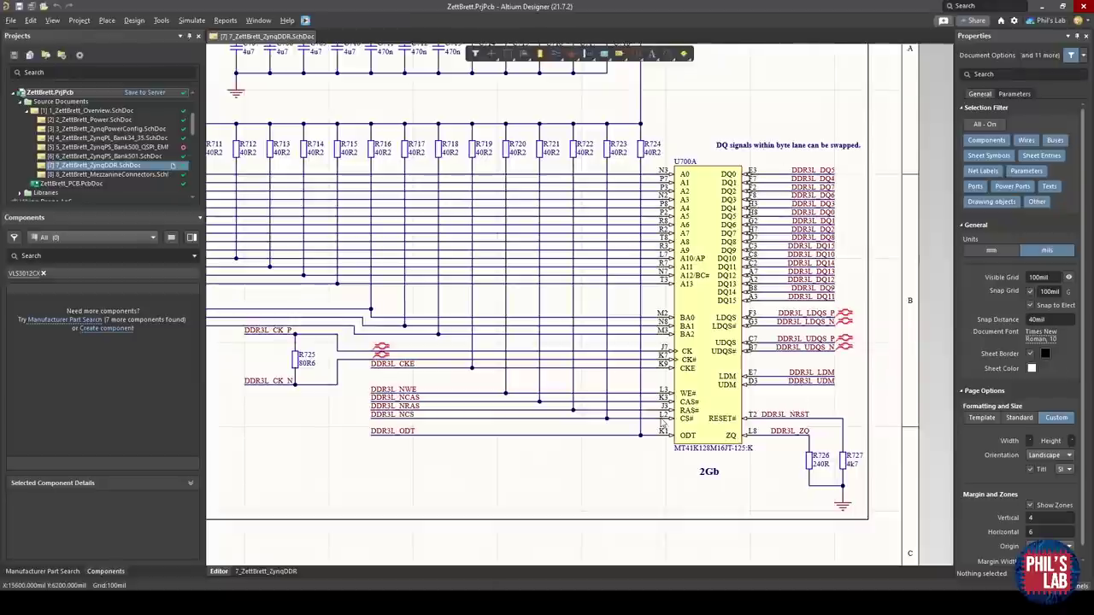
pyautogui.keyDown('ctrl'); pyautogui.scroll(3, 821, 460); pyautogui.keyUp('ctrl')
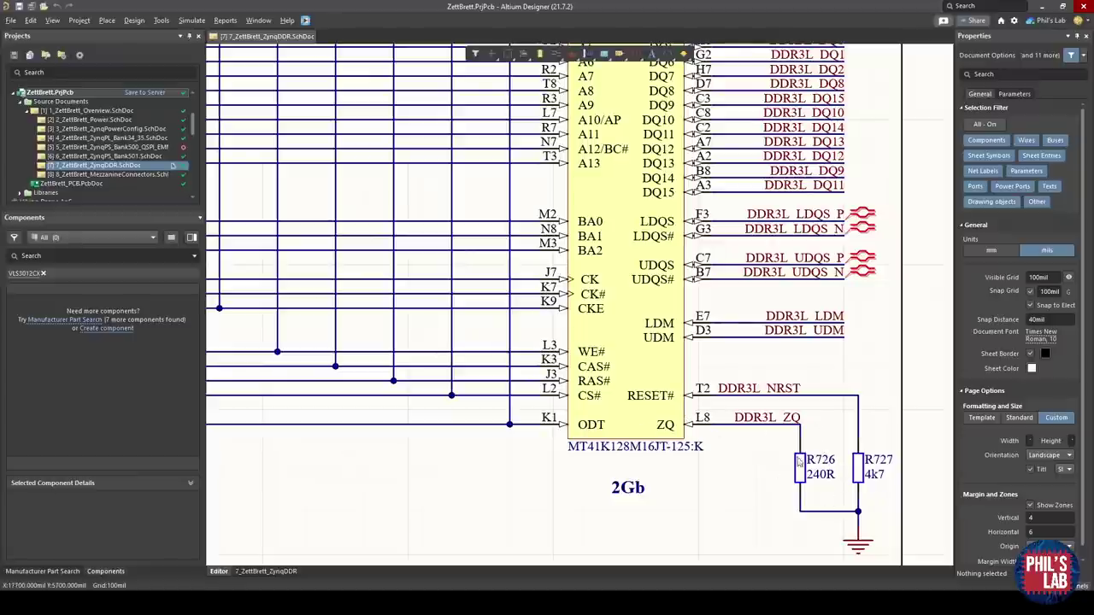
pyautogui.hotkey('ctrl', 'pagedown')
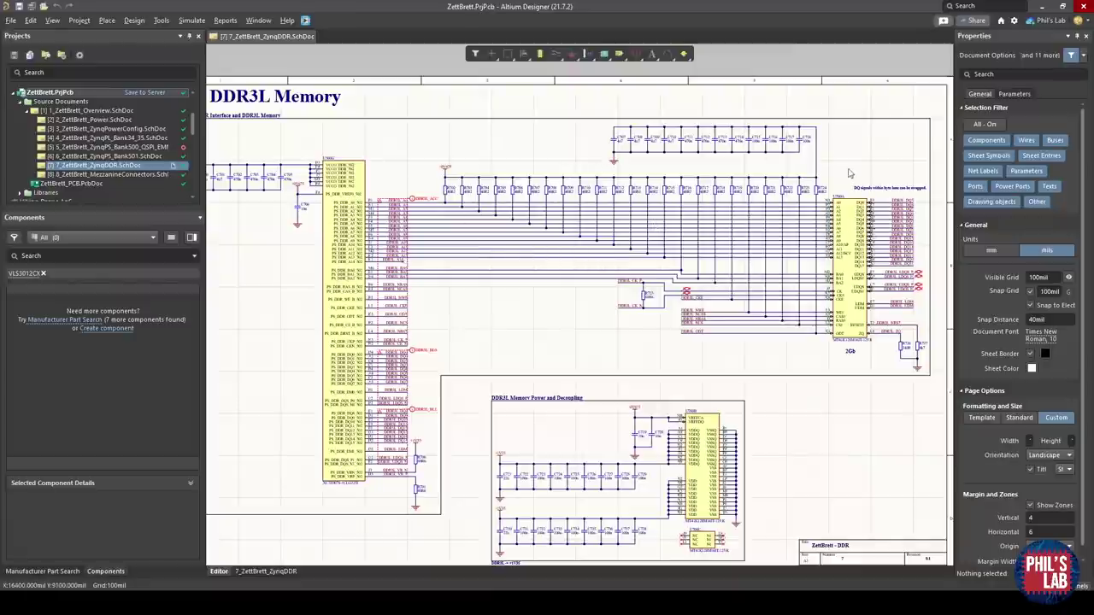
pyautogui.keyDown('ctrl'); pyautogui.scroll(2, 521, 400); pyautogui.keyUp('ctrl')
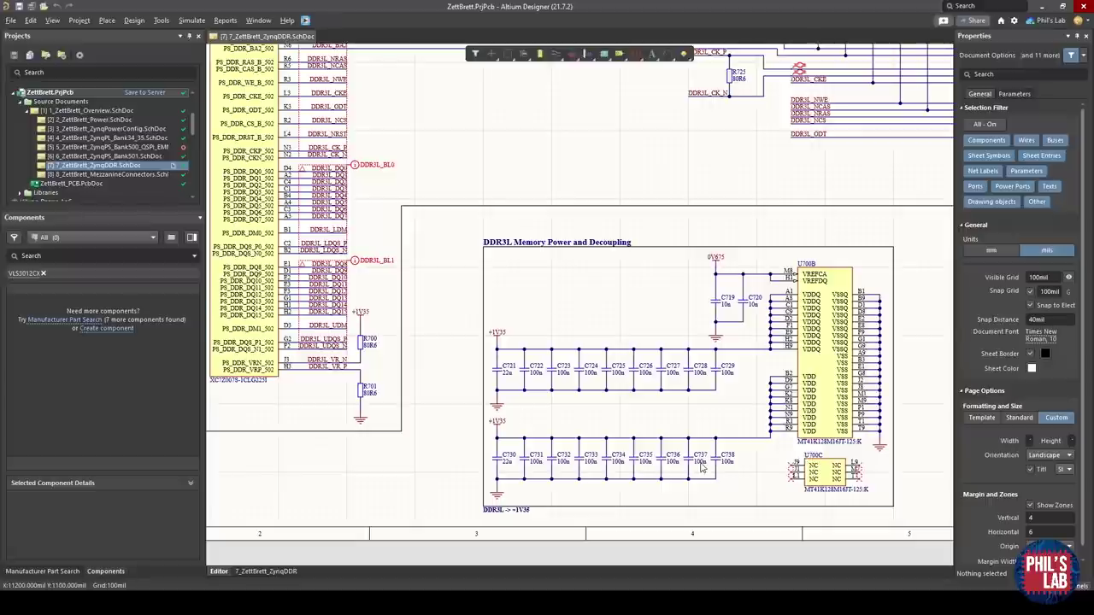
pyautogui.doubleClick(107, 174)
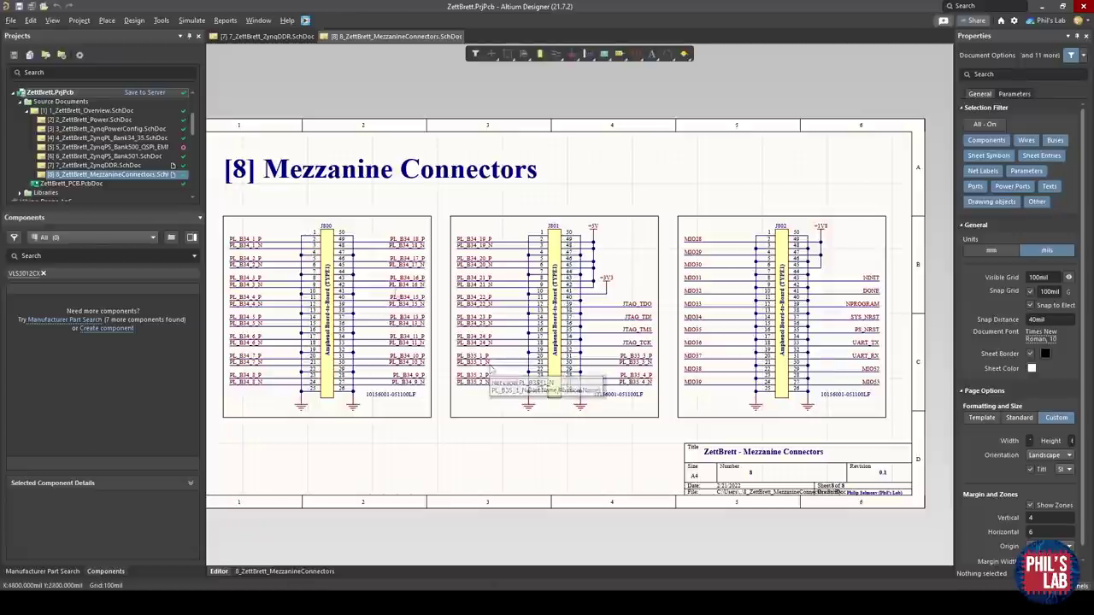
# Step: Zoom and pan across mezzanine connectors J800, J801 and J802 to inspect their nets
pyautogui.keyDown('ctrl'); pyautogui.scroll(3, 586, 248); pyautogui.keyUp('ctrl')
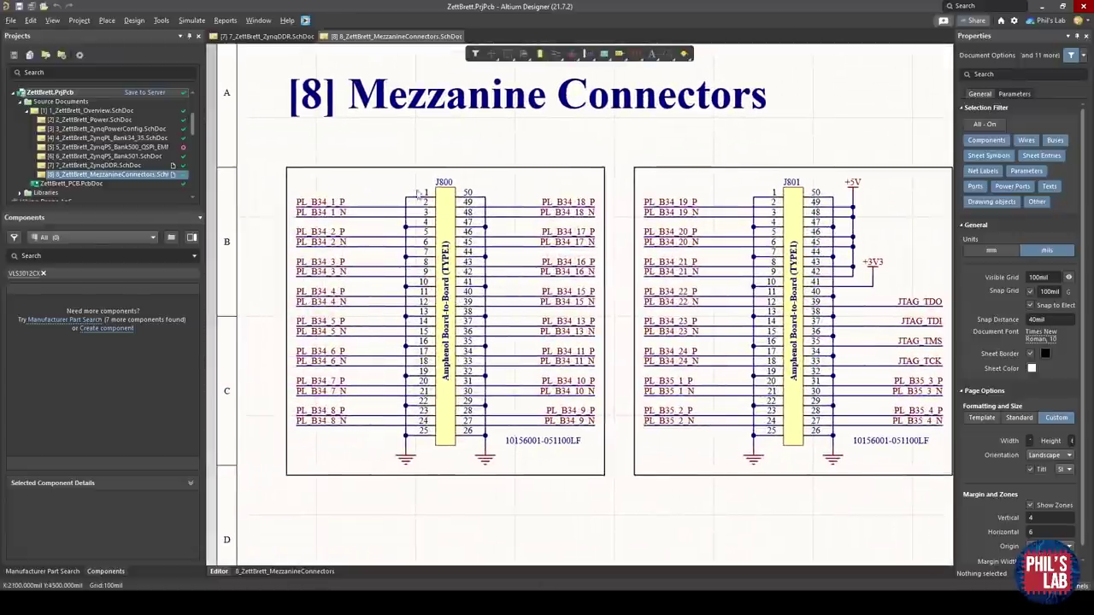
pyautogui.keyDown('ctrl'); pyautogui.scroll(2, 375, 240); pyautogui.keyUp('ctrl')
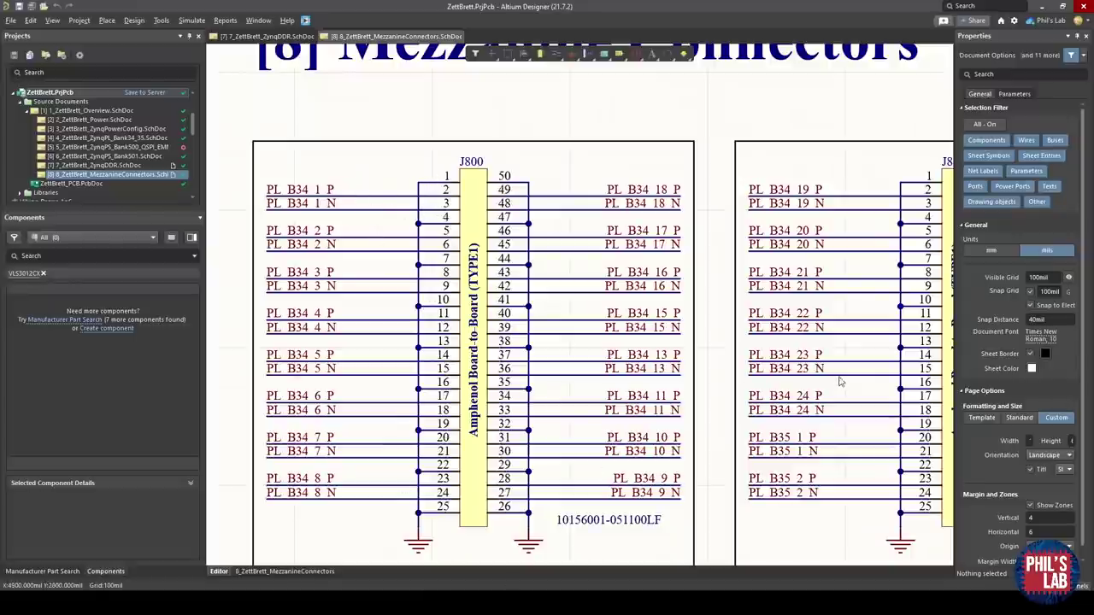
pyautogui.moveTo(838, 381); pyautogui.dragTo(446, 351, button='right')
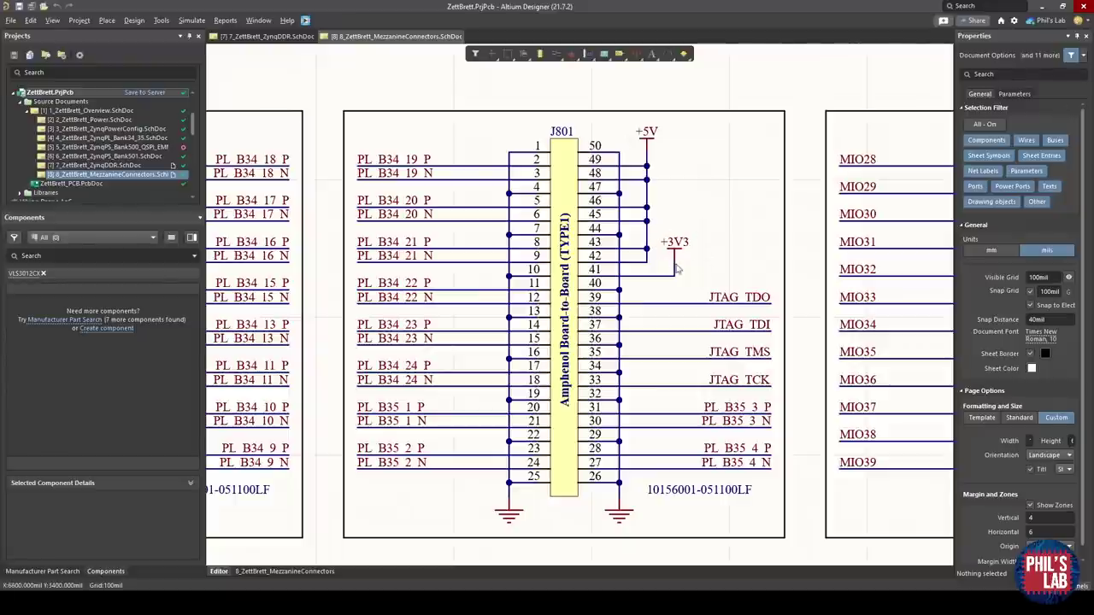
pyautogui.moveTo(841, 316); pyautogui.dragTo(381, 292, button='right')
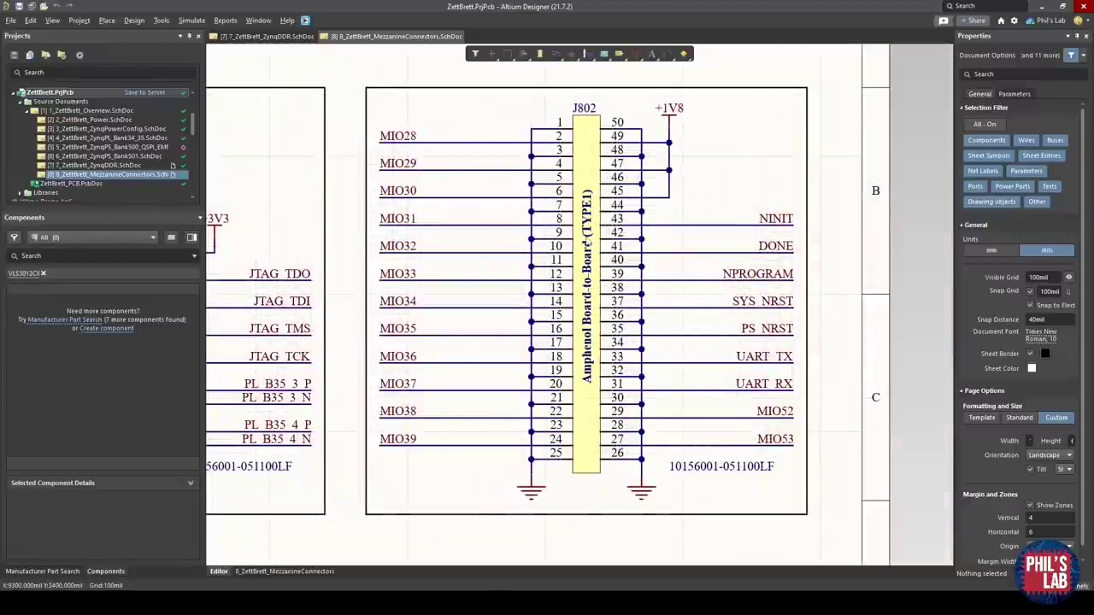
pyautogui.moveTo(693, 143); pyautogui.dragTo(669, 150, button='right')
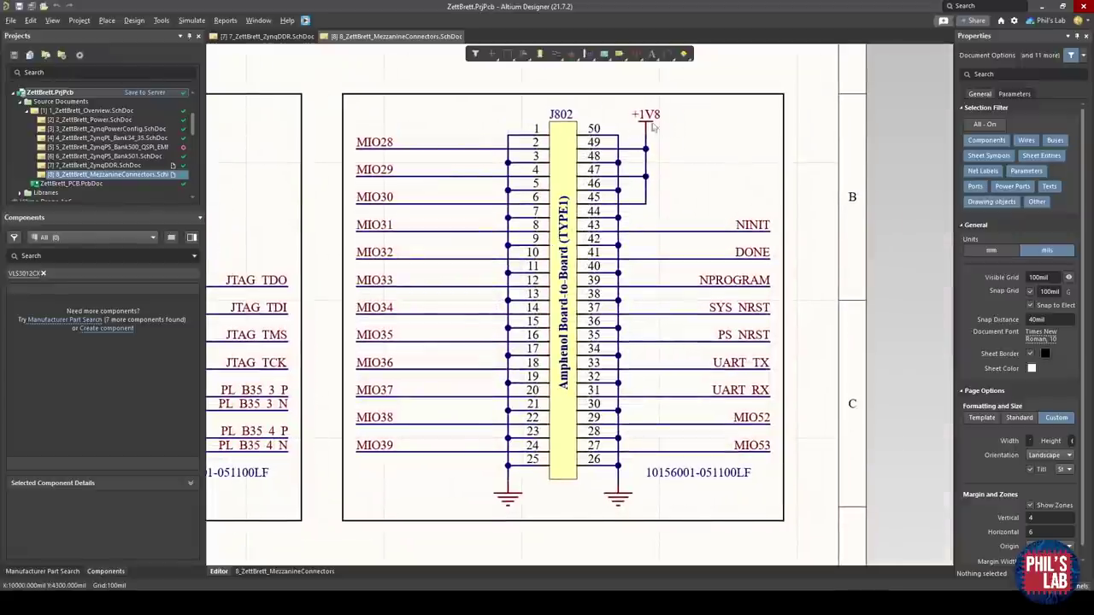